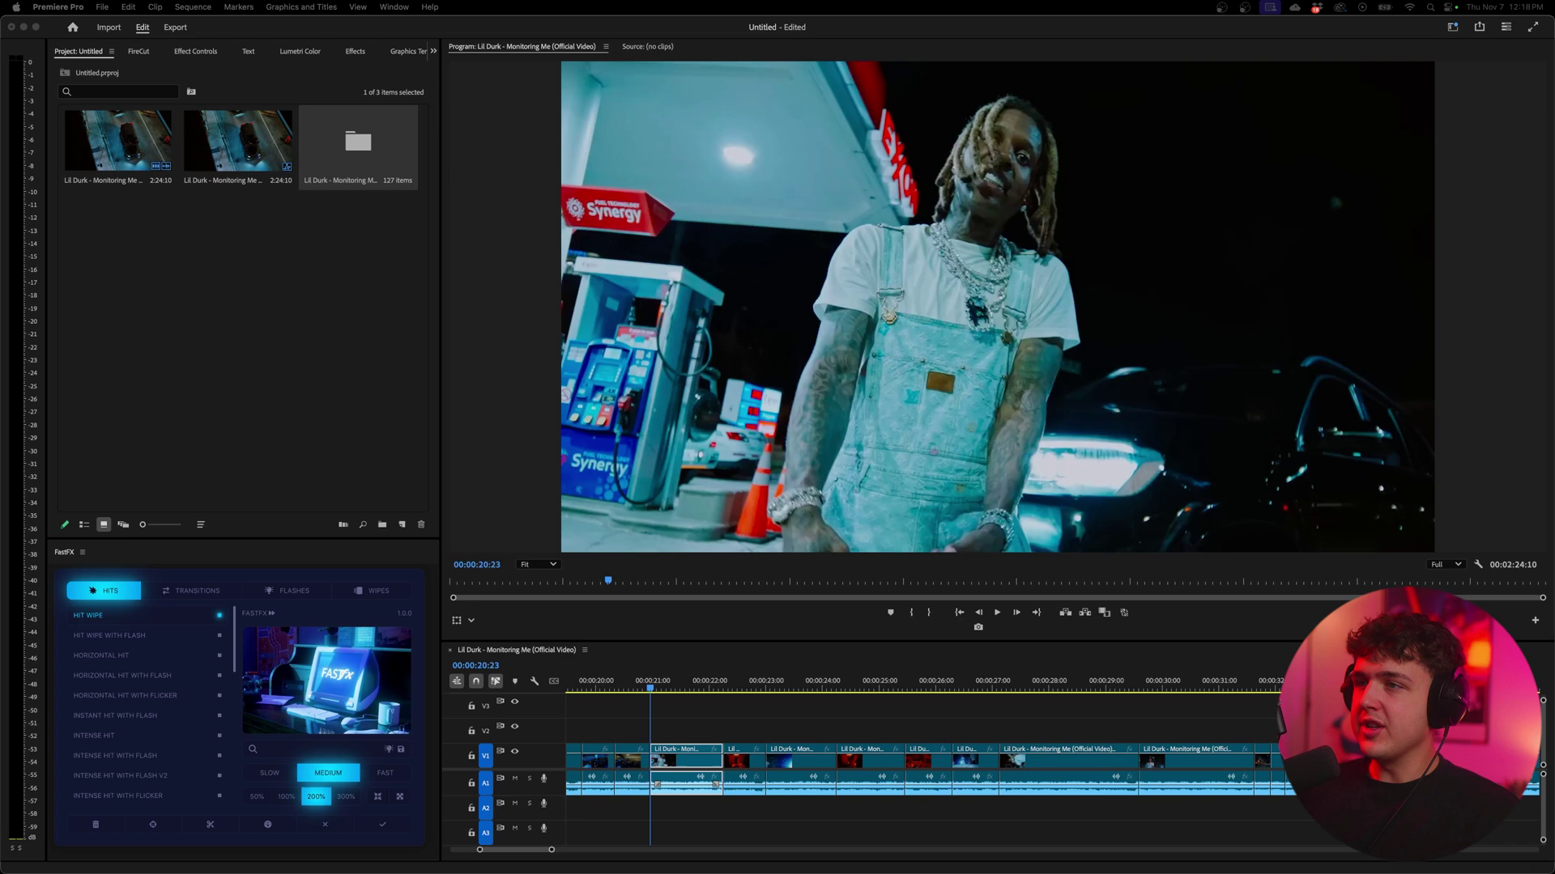
# - Zoom into the timeline and scrub the playhead to 00:00:20:23 on the gas-station shot
pyautogui.scroll(2, 651, 738)
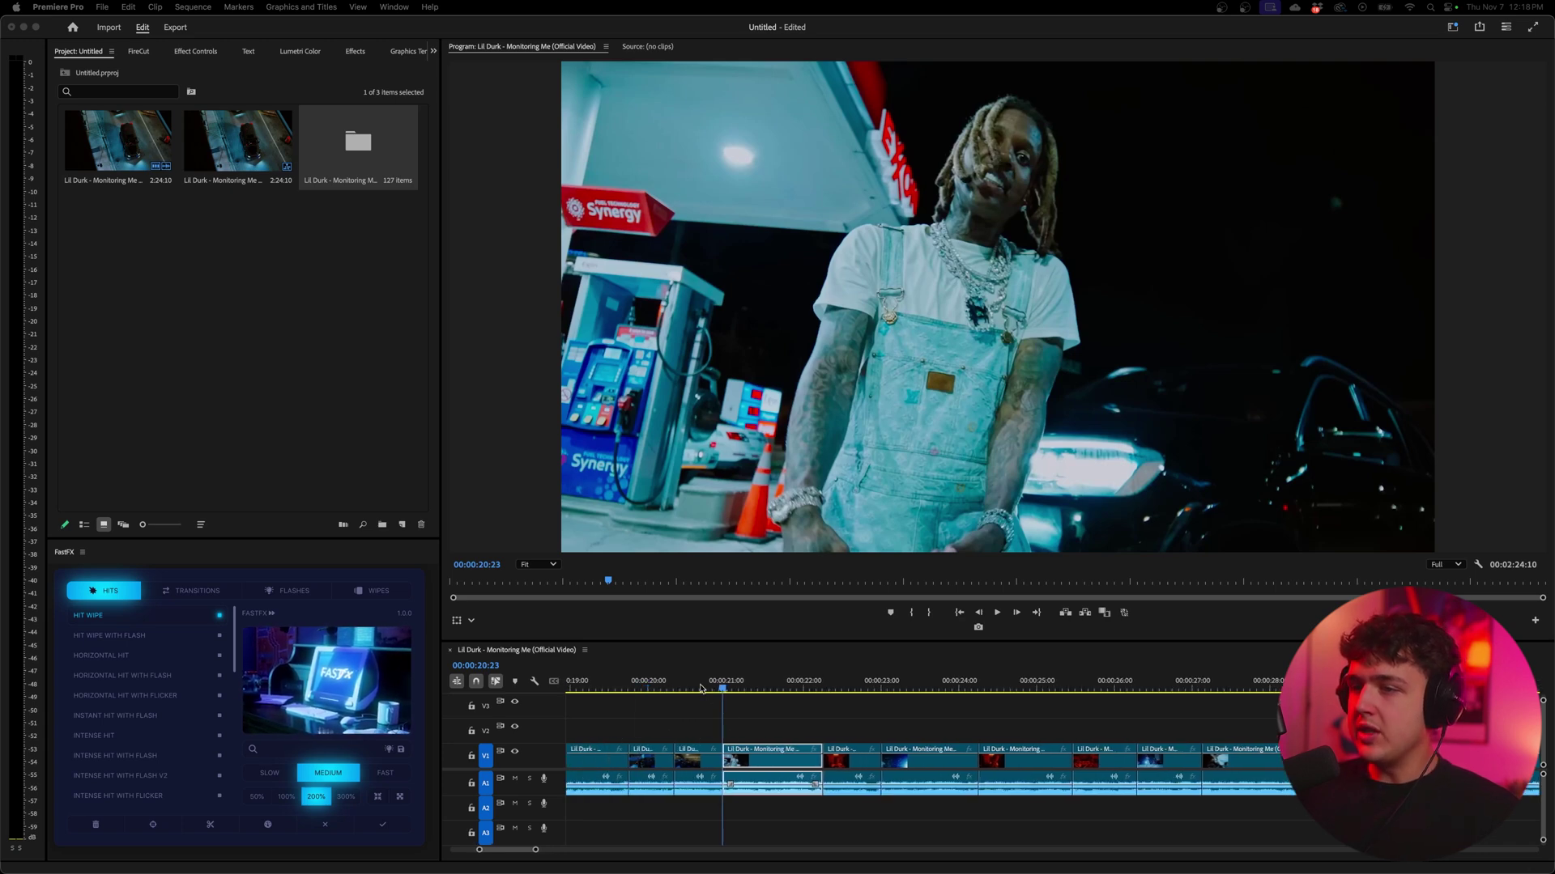
pyautogui.moveTo(702, 689)
pyautogui.mouseDown()
pyautogui.moveTo(680, 689)
pyautogui.moveTo(741, 692)
pyautogui.moveTo(721, 695)
pyautogui.mouseUp()
# - Export a JPEG still of this frame into the project and place it on V2, ending at the 00:00:21:00 cut
pyautogui.scroll(3, 766, 752)
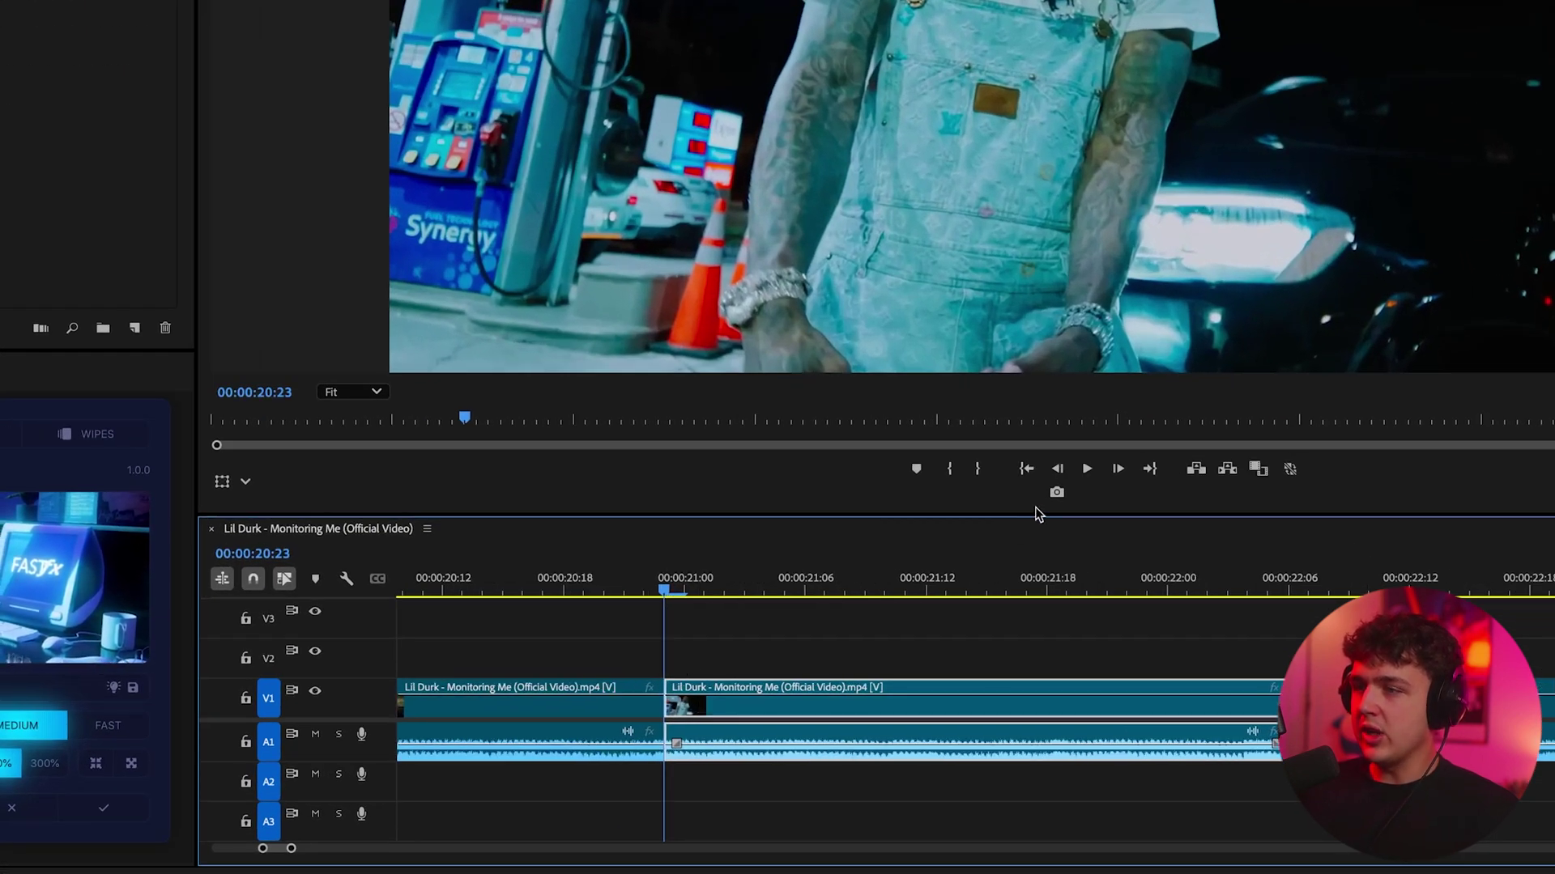
pyautogui.click(1057, 493)
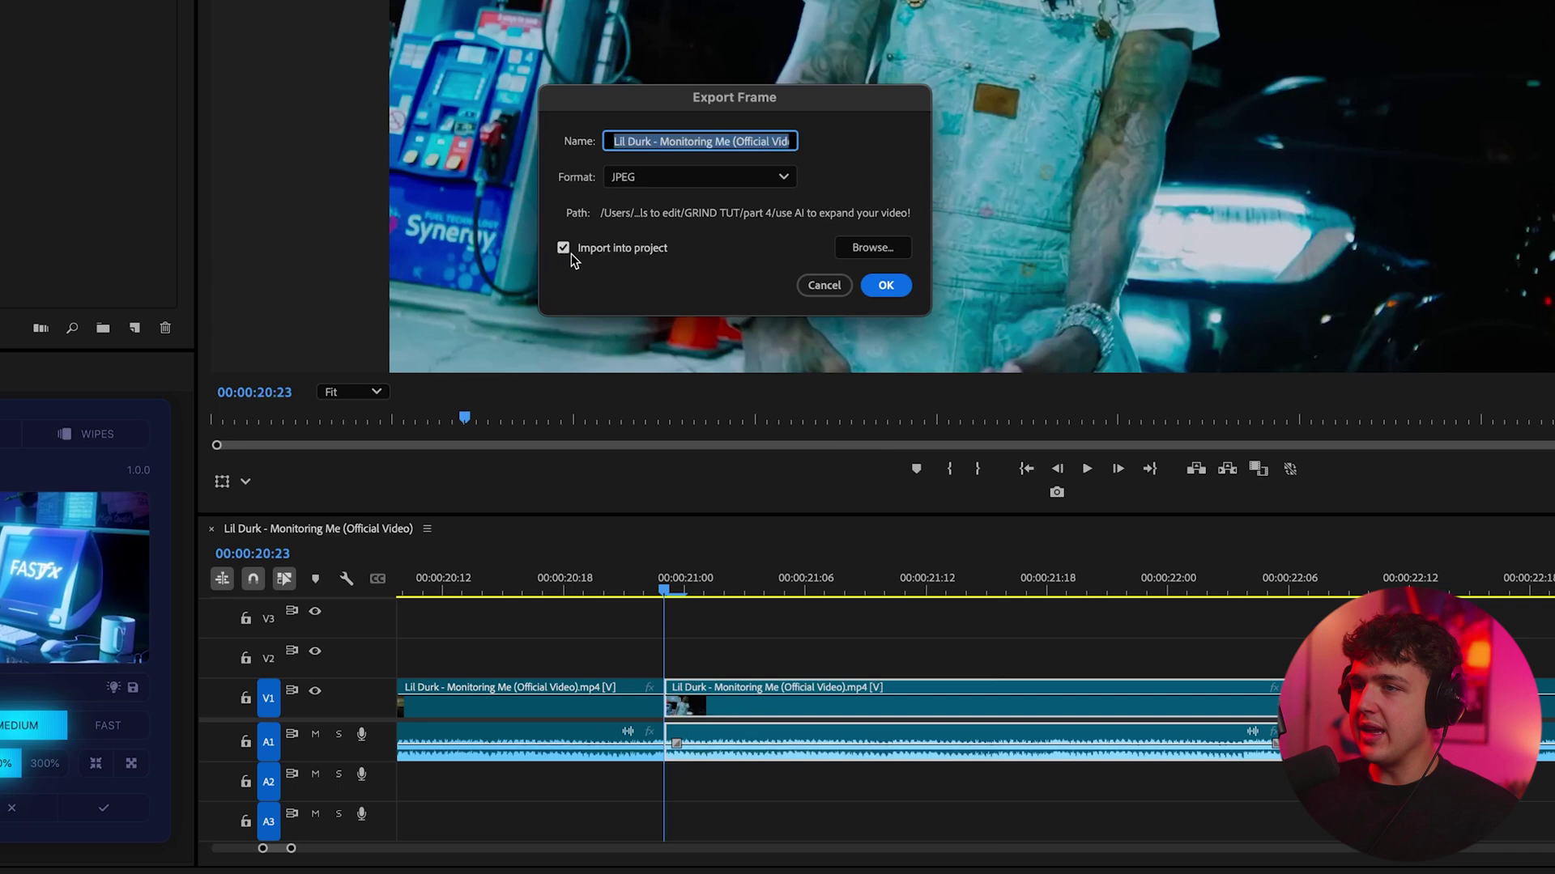
pyautogui.click(886, 285)
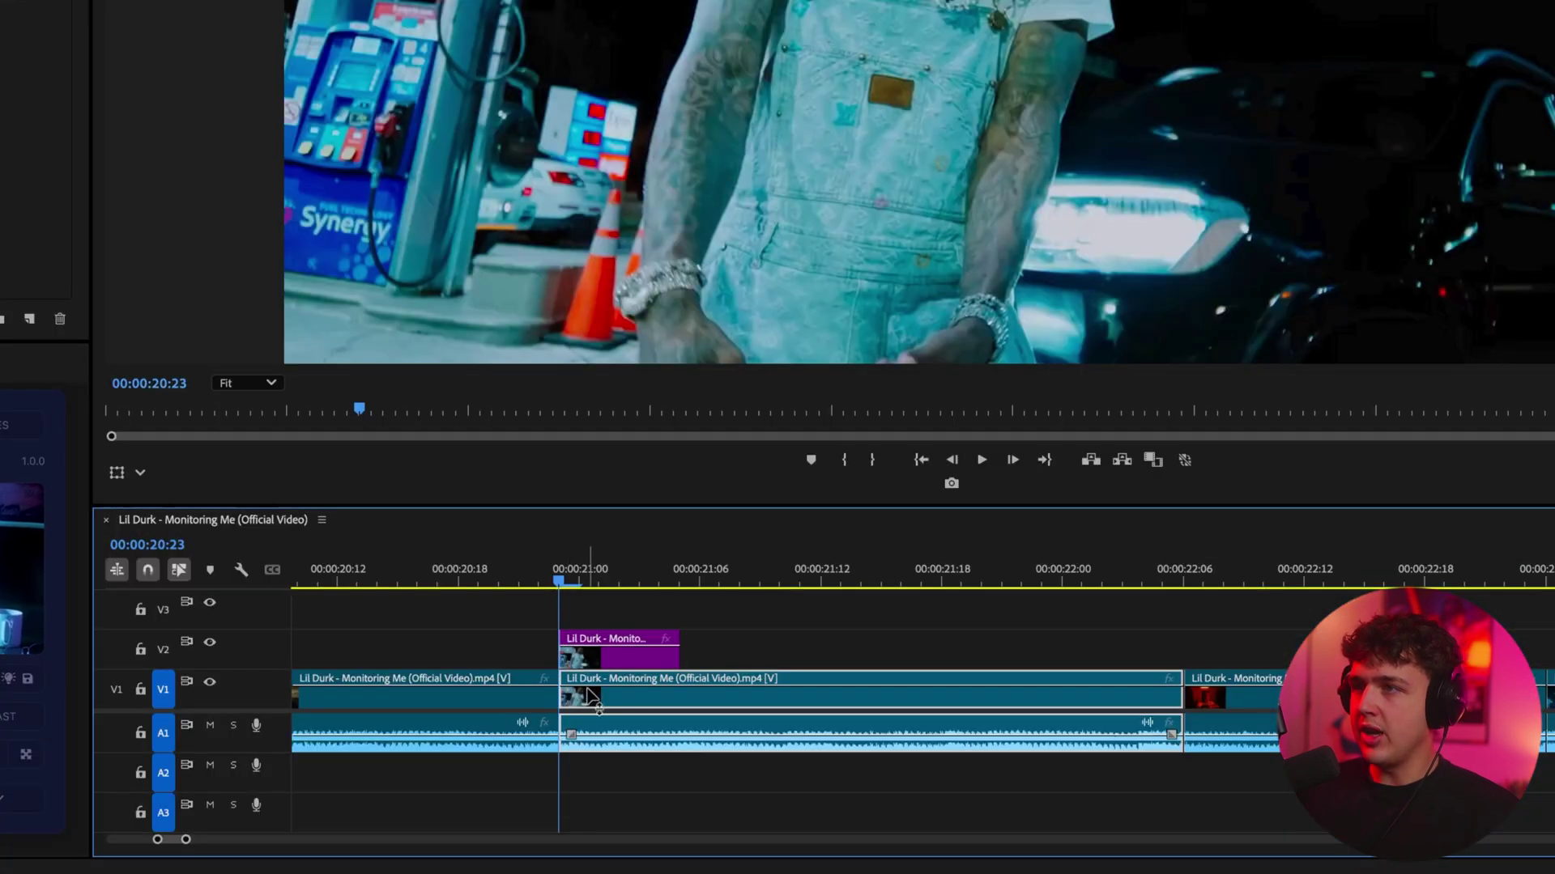
pyautogui.moveTo(613, 662); pyautogui.dragTo(557, 662)
pyautogui.moveTo(483, 577); pyautogui.dragTo(527, 601)
# - Start an Opacity pen mask on the V2 still, placing points around the rapper's shoulder
pyautogui.click(482, 657)
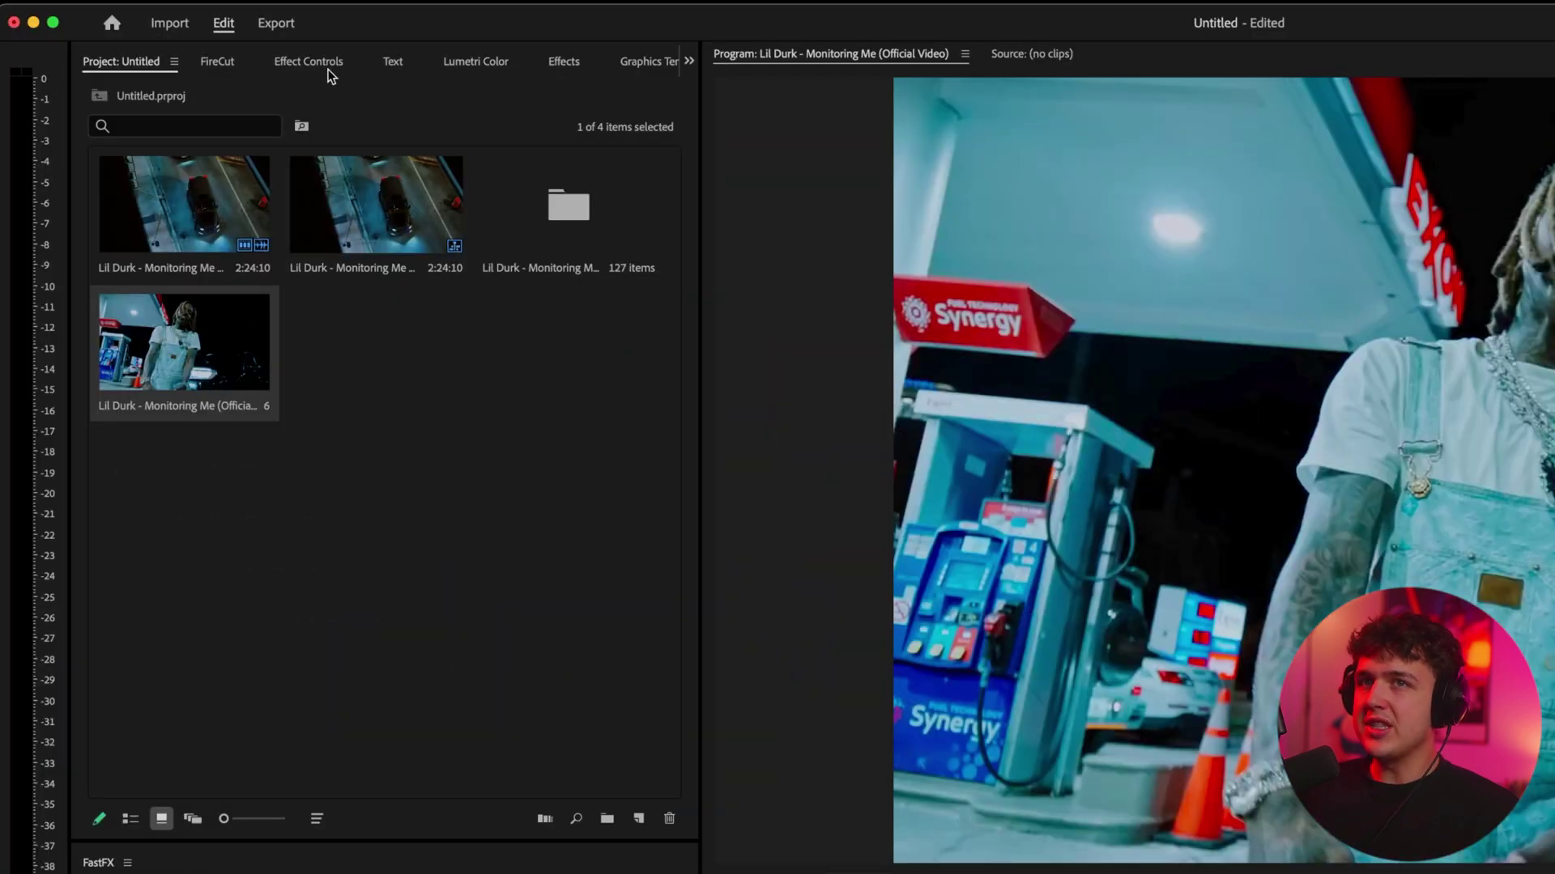
pyautogui.click(328, 70)
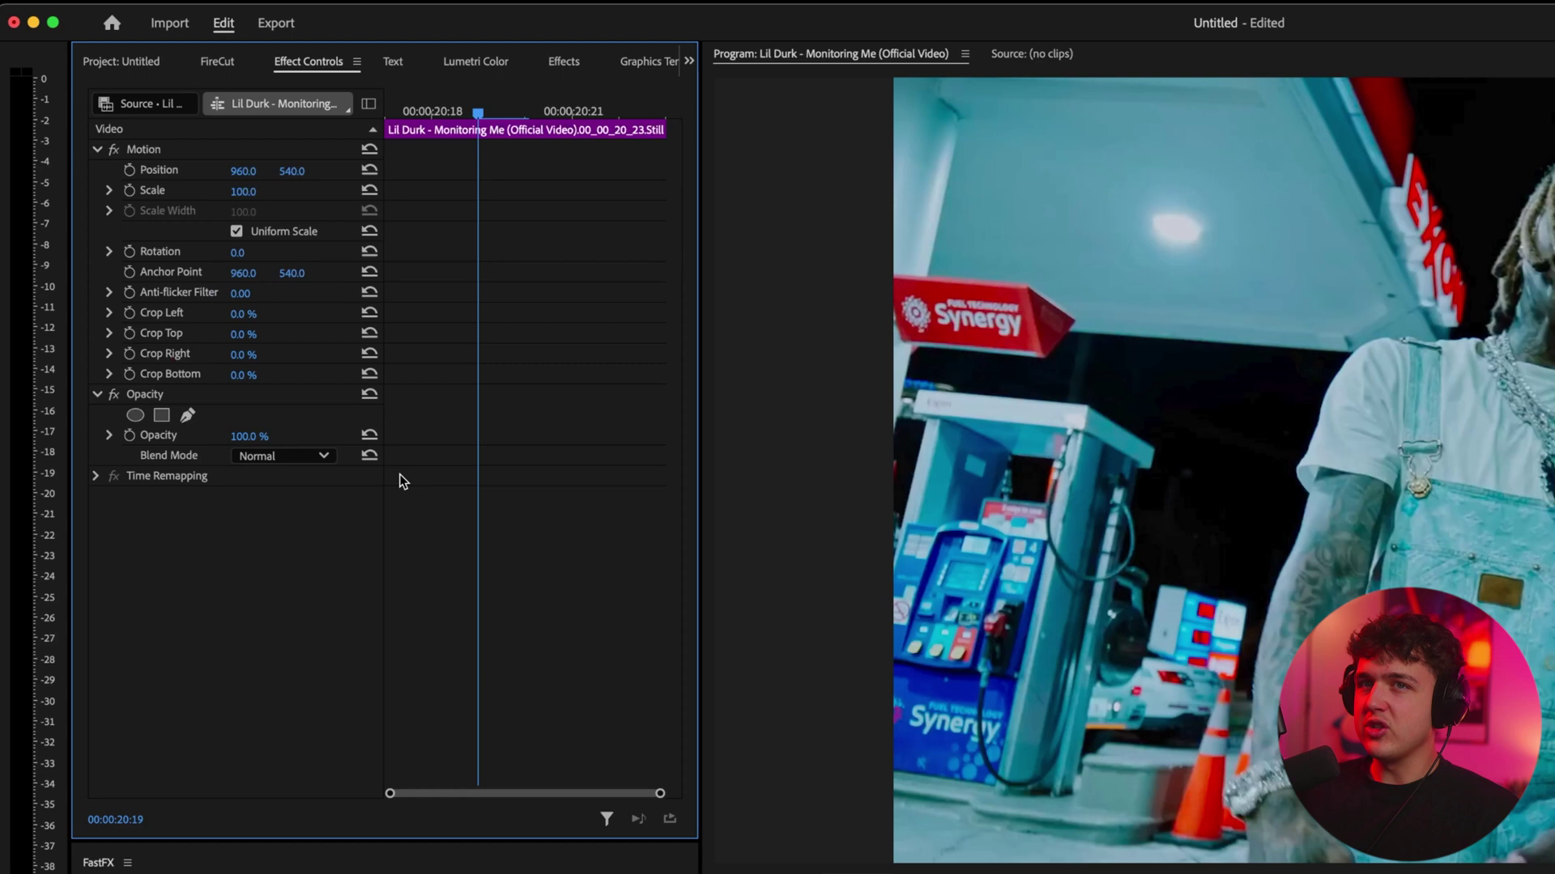
pyautogui.click(188, 414)
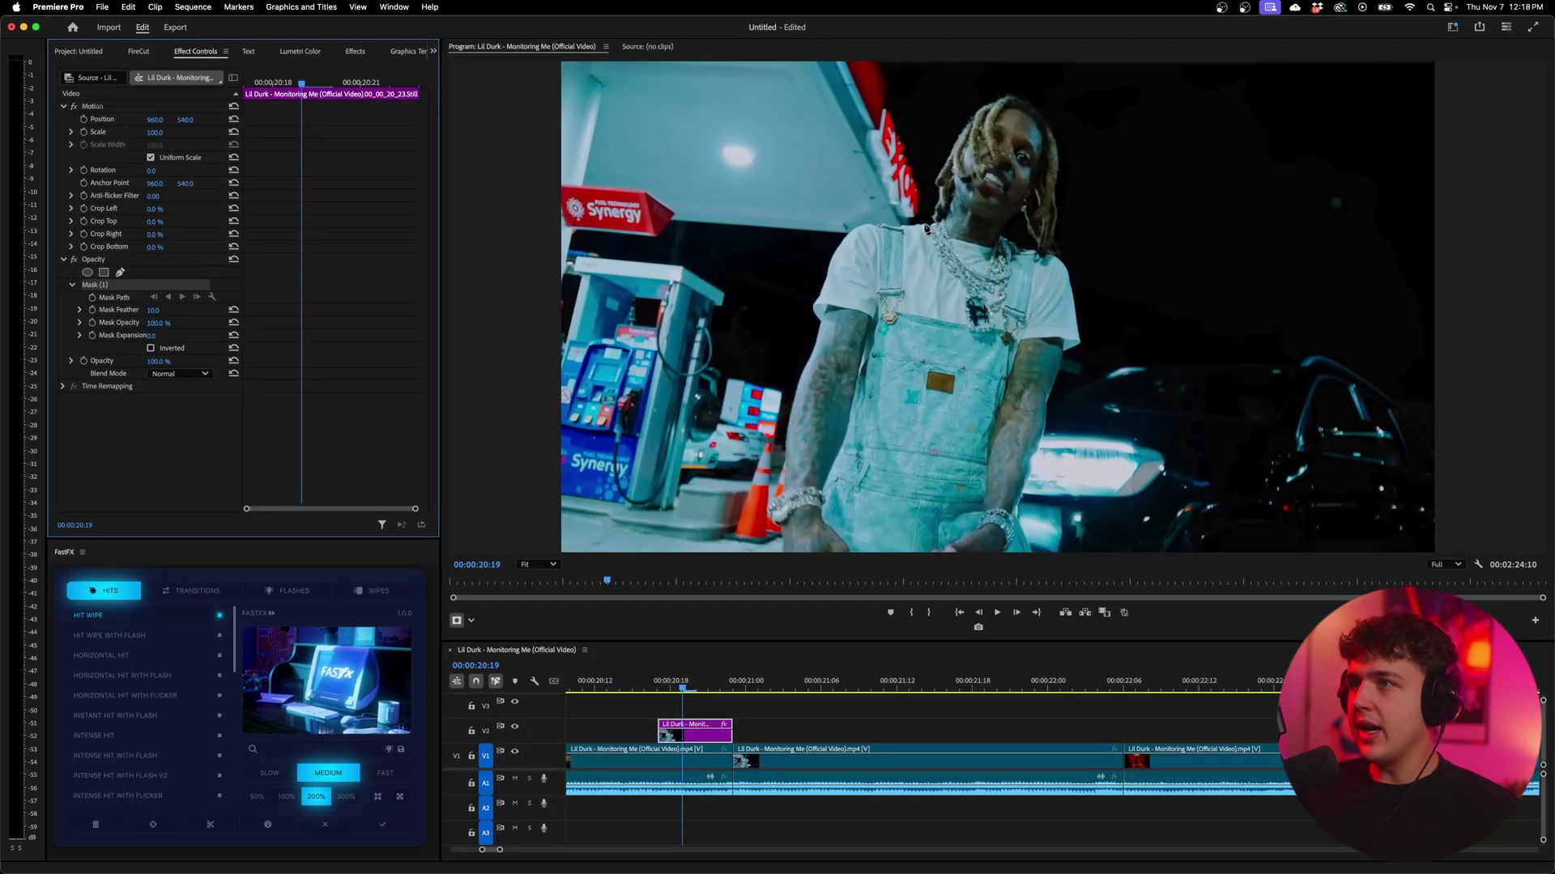
pyautogui.click(925, 227)
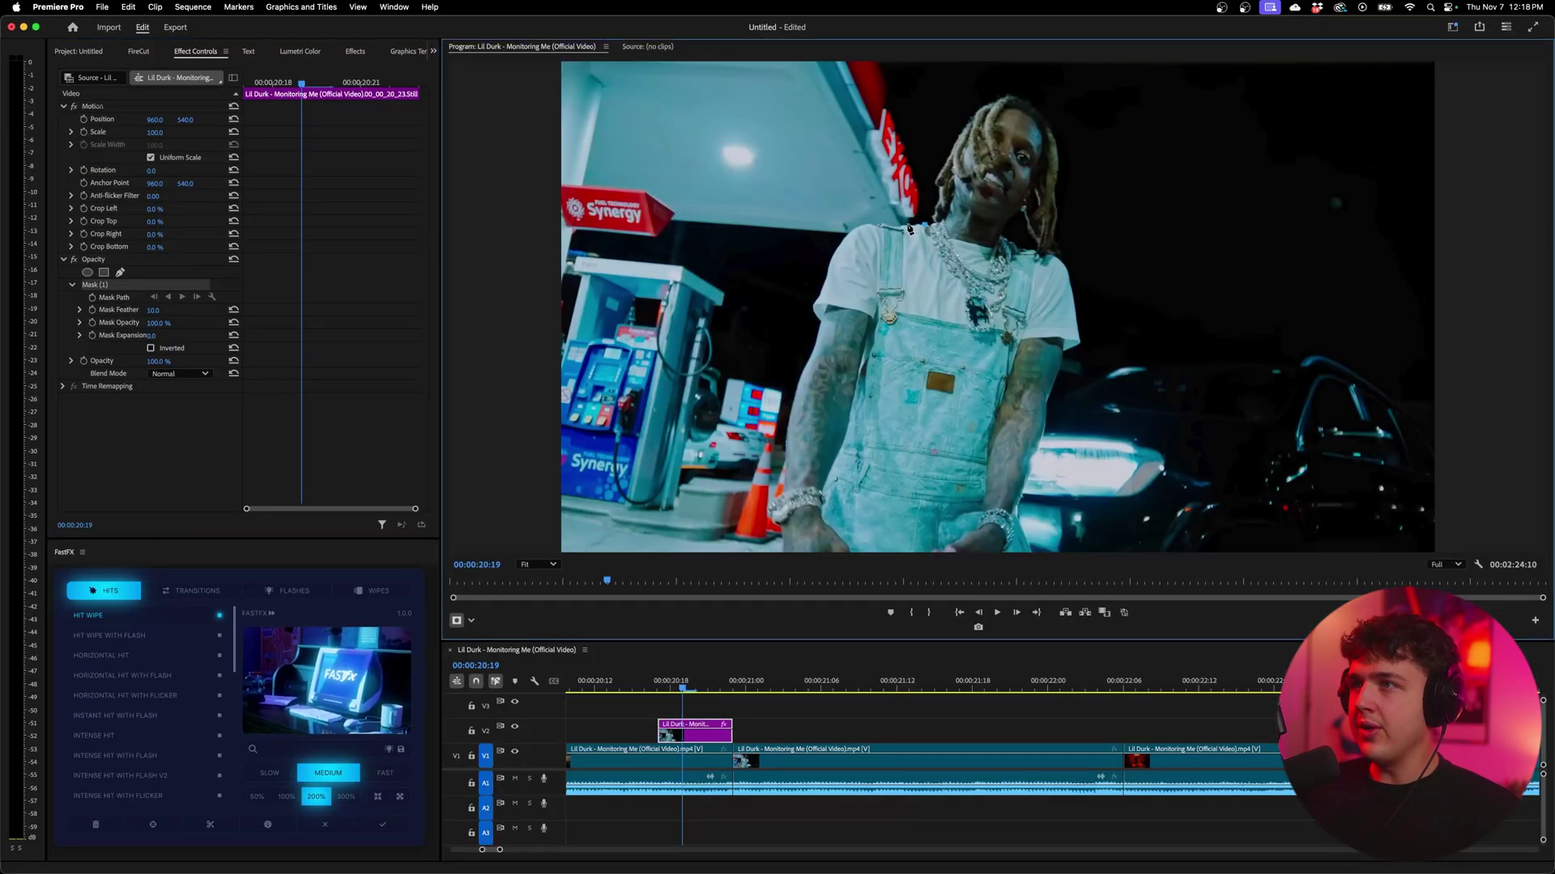
pyautogui.scroll(5, 908, 230)
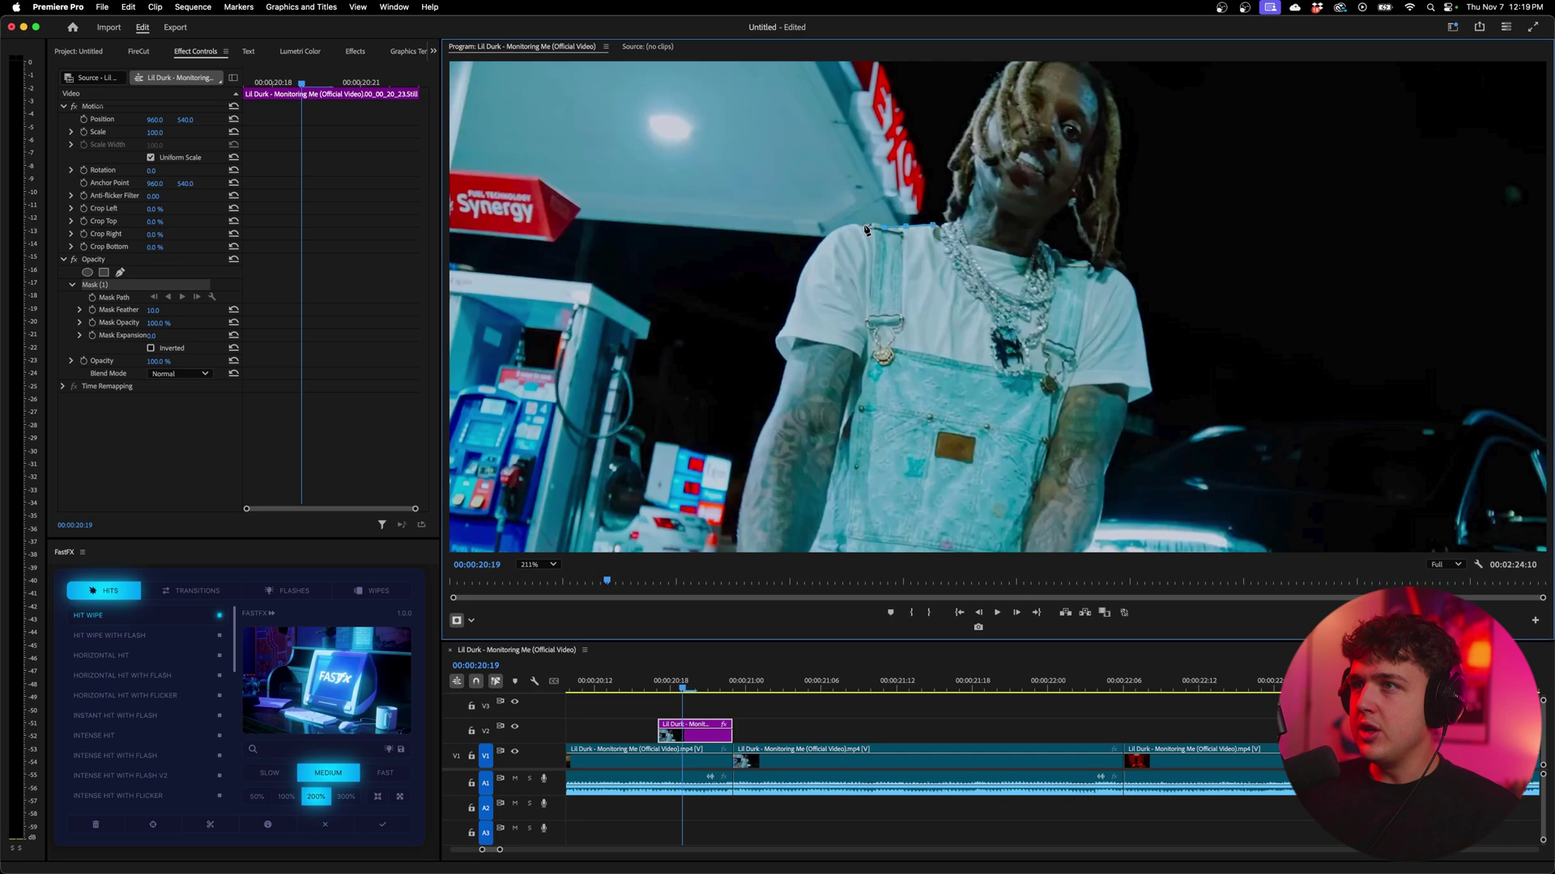
pyautogui.scroll(3, 823, 245)
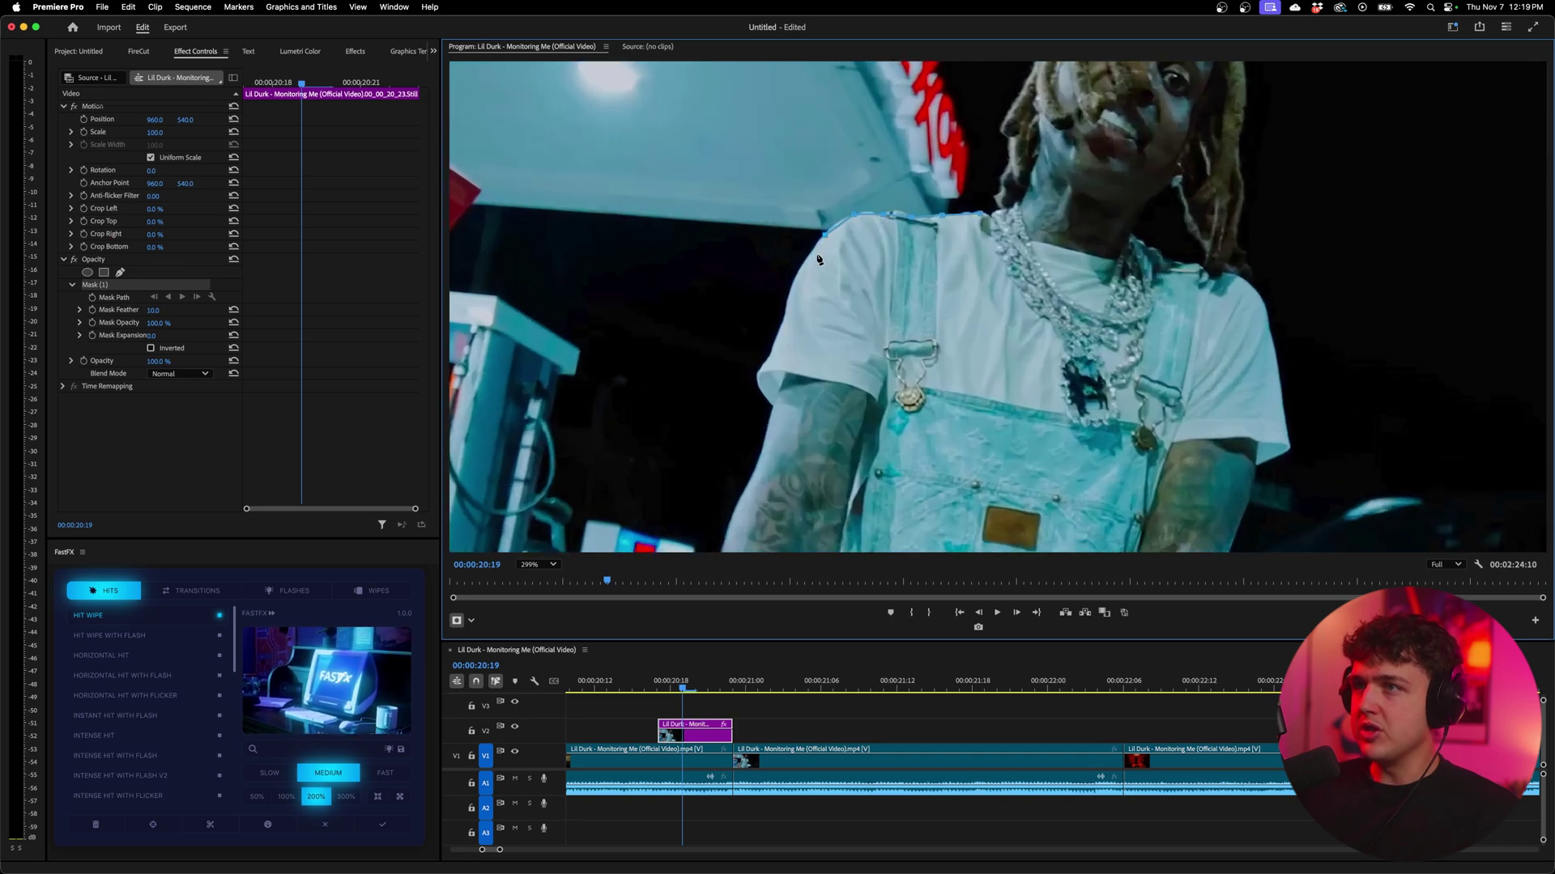
pyautogui.scroll(-2, 791, 319)
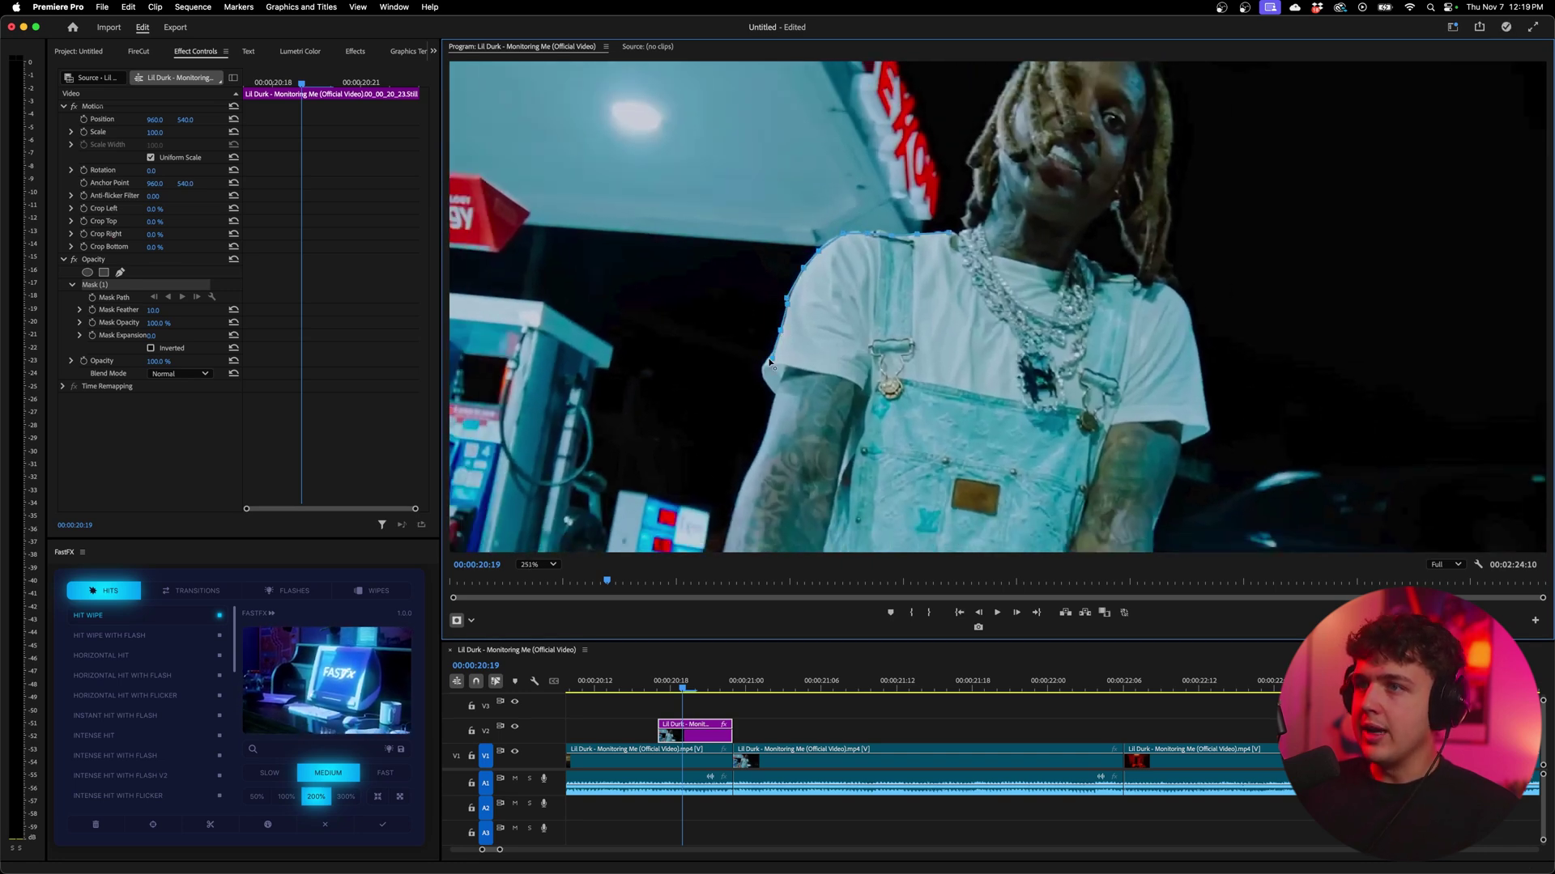
pyautogui.scroll(-3, 776, 401)
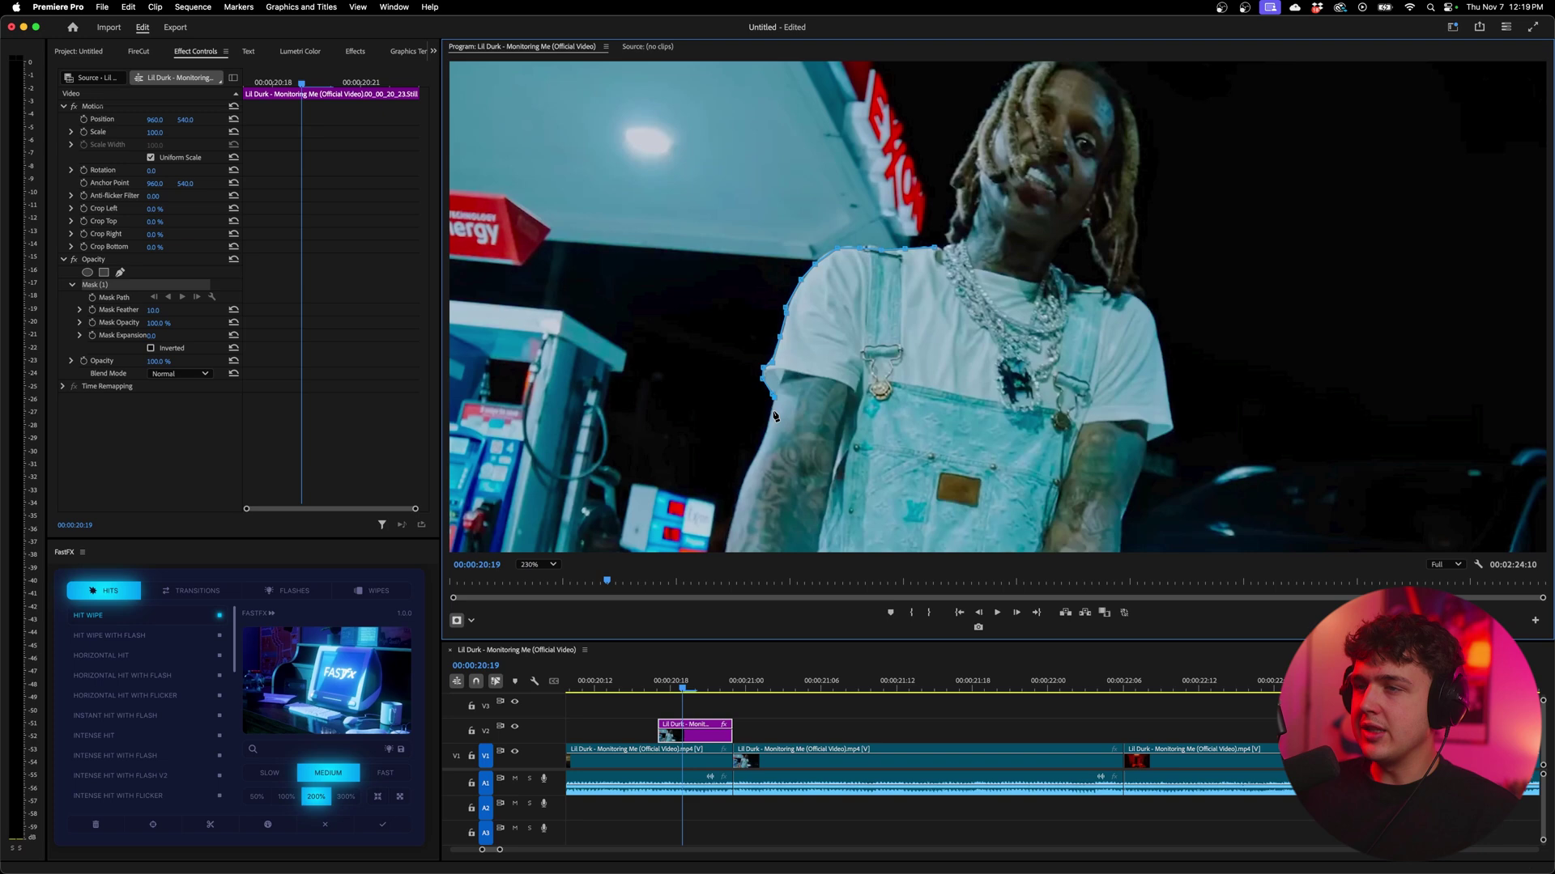
pyautogui.scroll(-3, 783, 449)
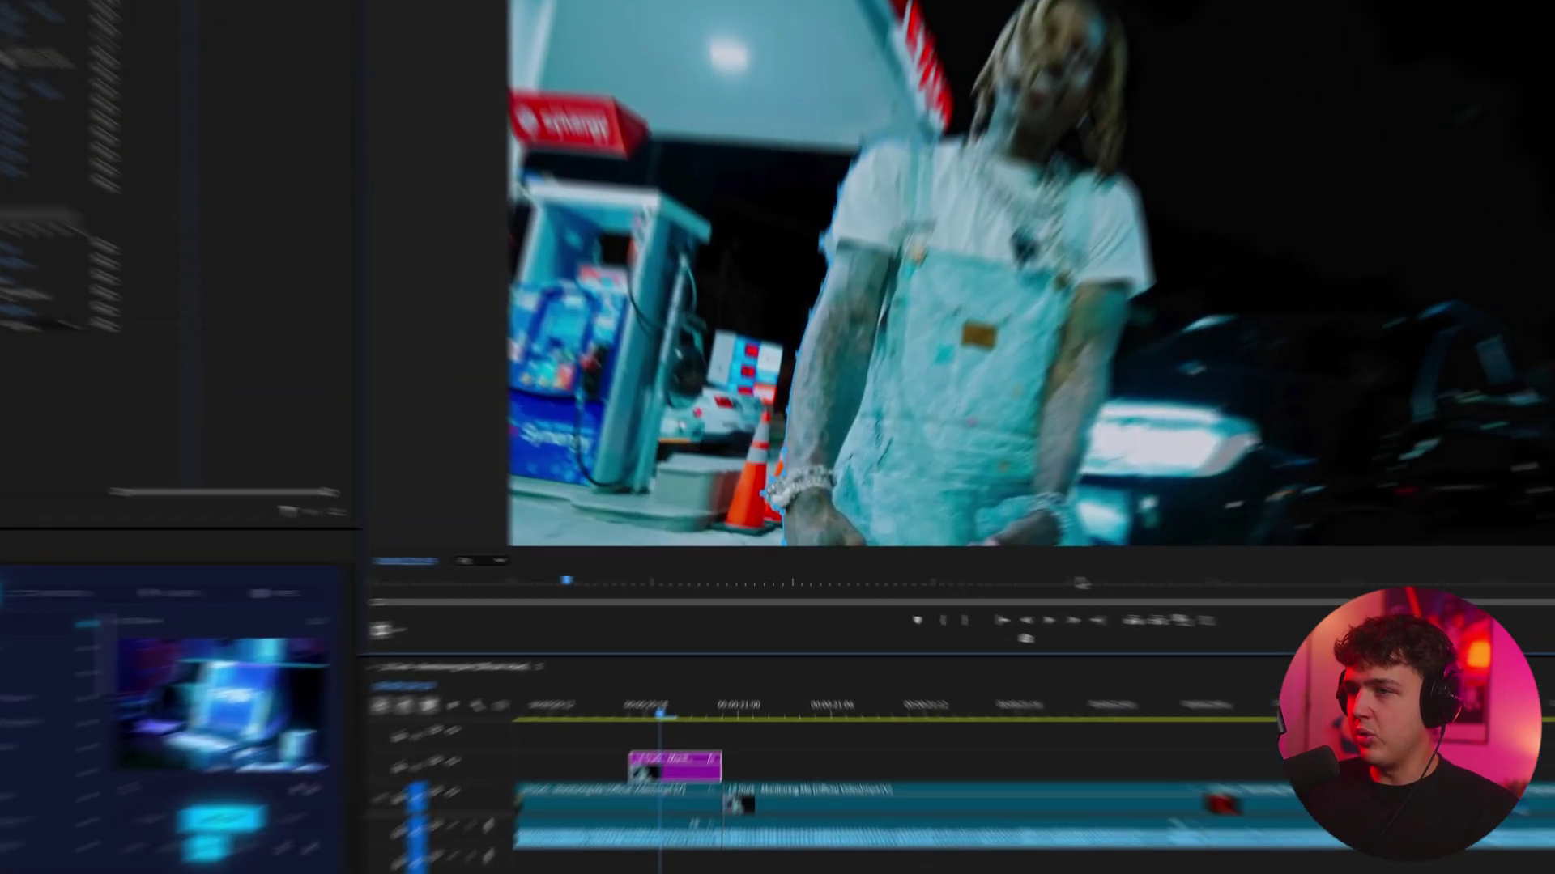
# - Set the monitor to 50% and close the mask path with points below the frame
pyautogui.click(538, 564)
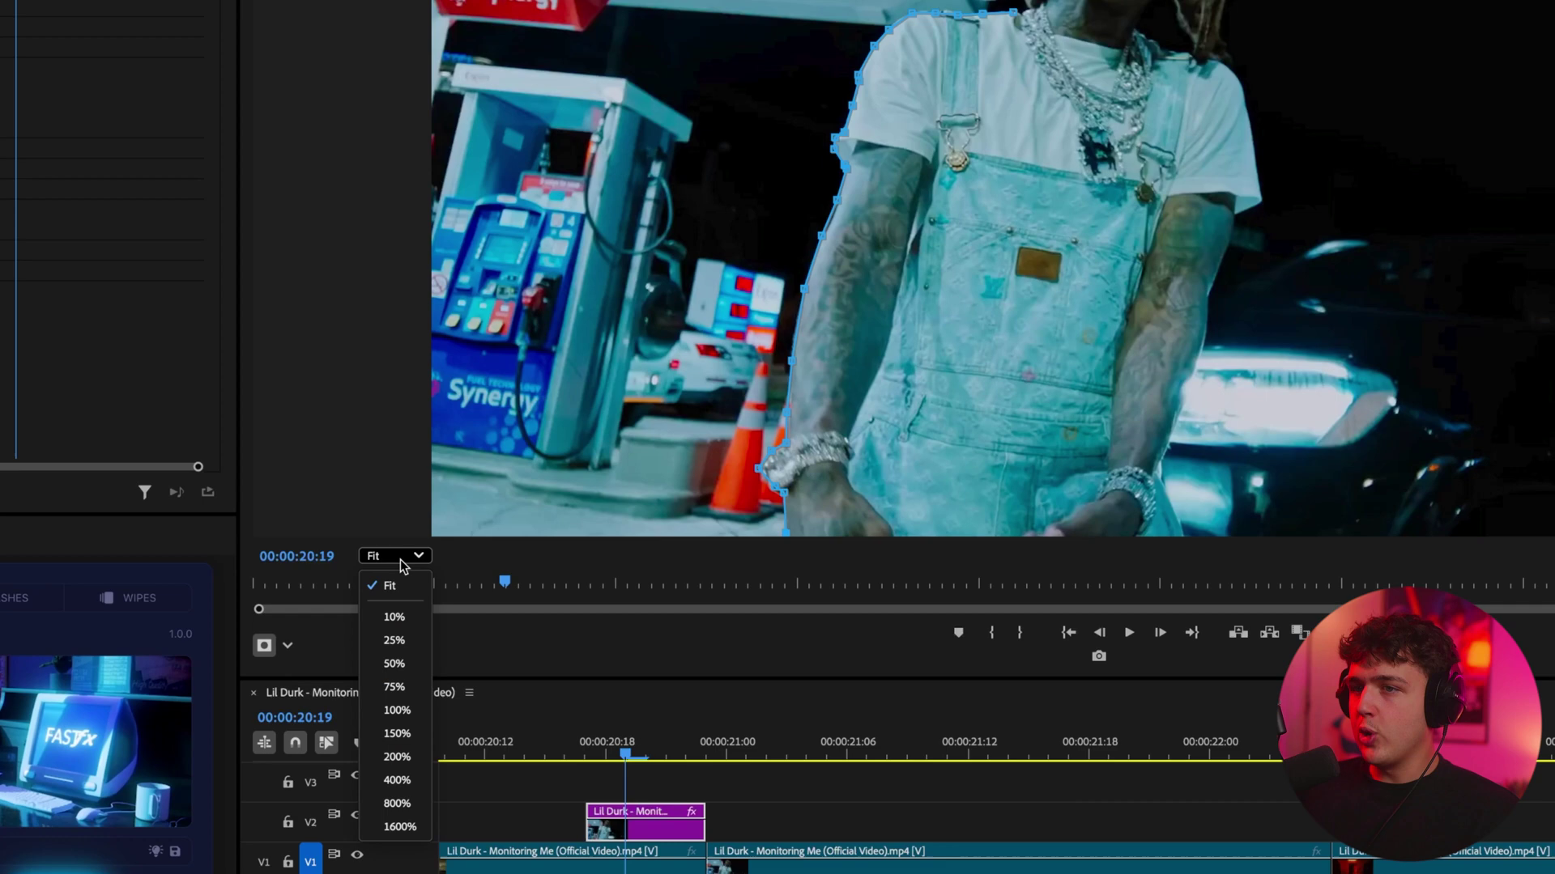
pyautogui.click(395, 663)
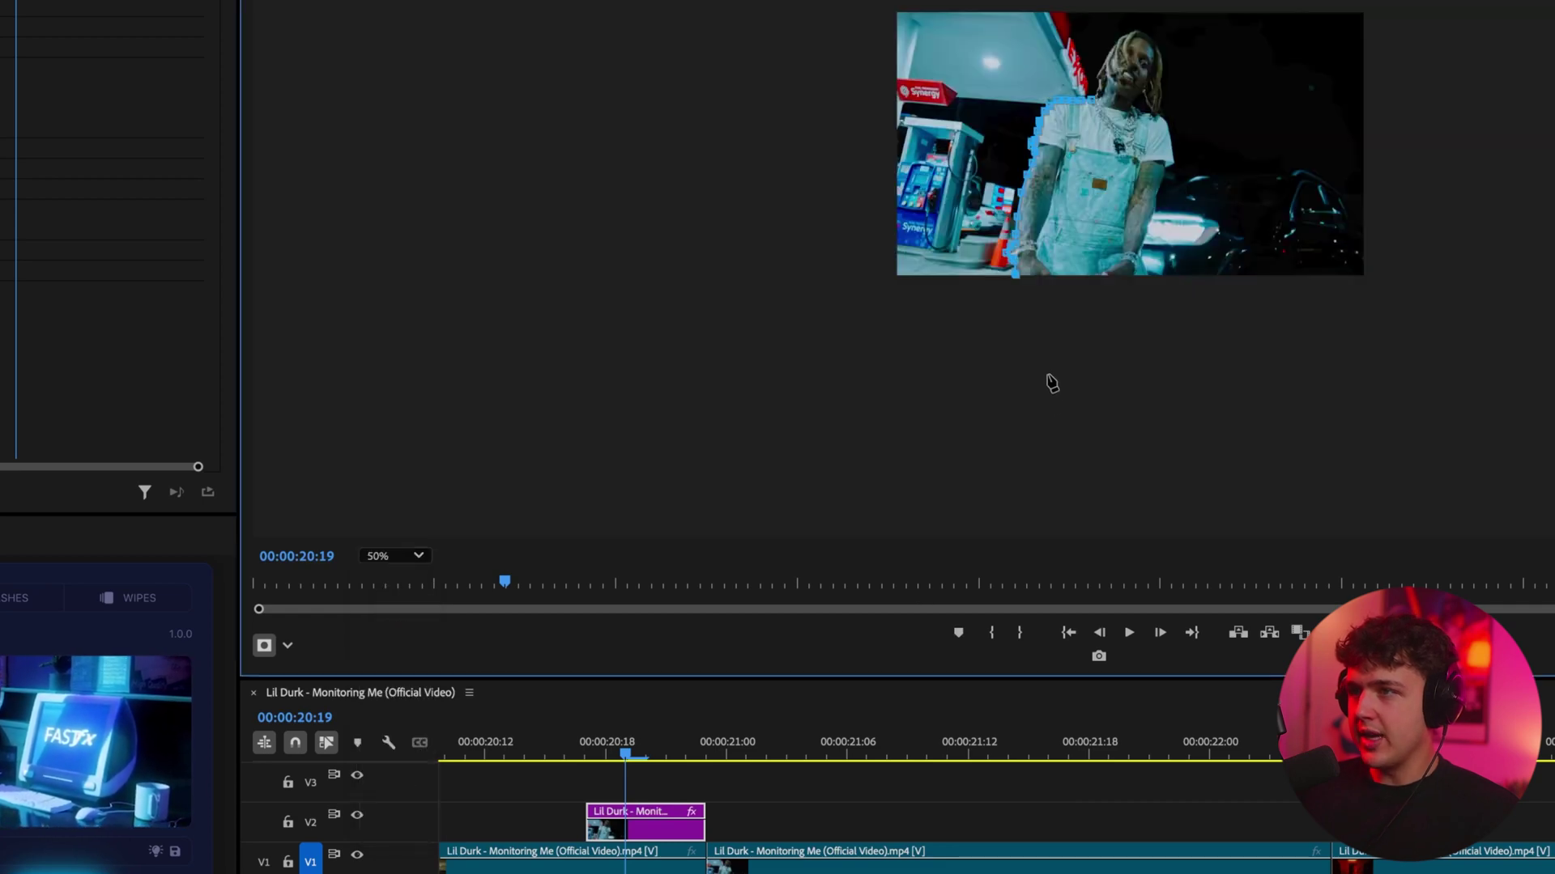
pyautogui.click(1017, 292)
pyautogui.click(1117, 294)
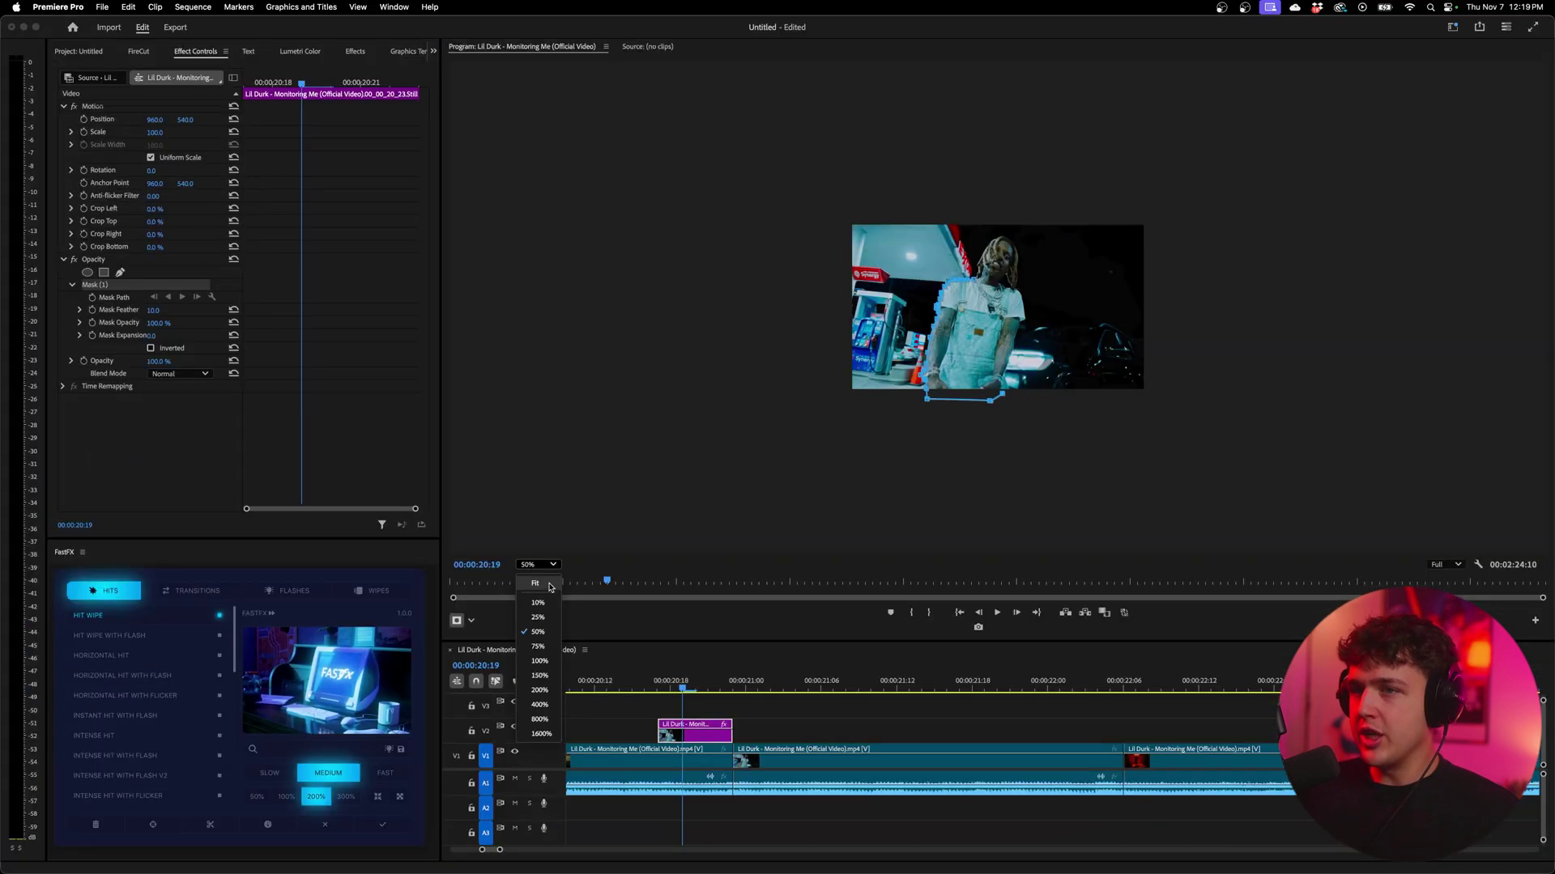
pyautogui.scroll(2, 1467, 472)
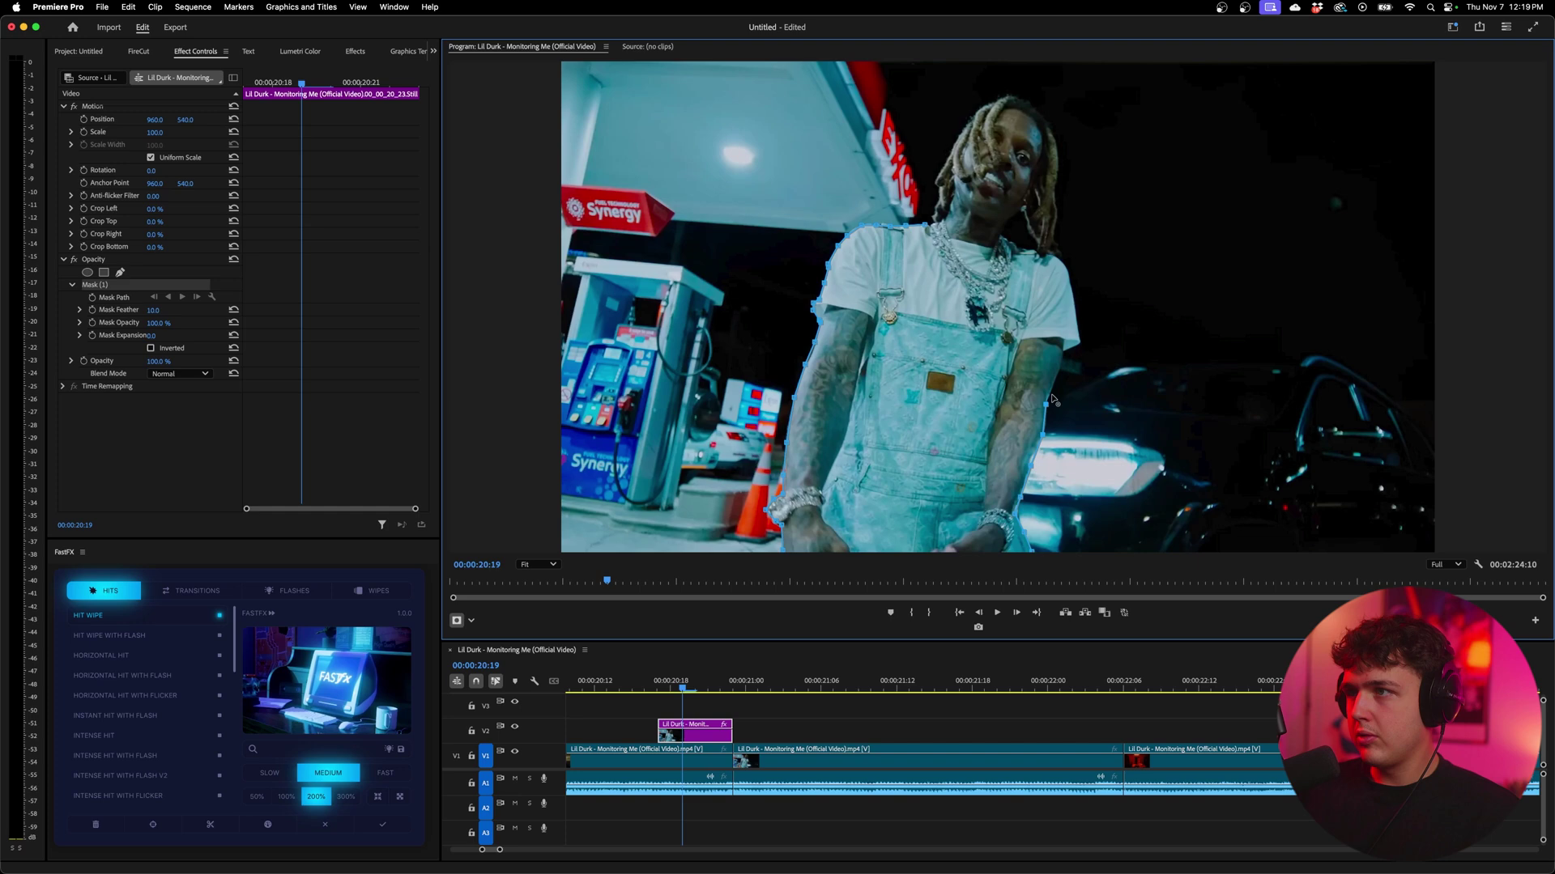
# - Play back the masked cutout over the shot, then return the playhead to 00:00:20:14
pyautogui.click(810, 691)
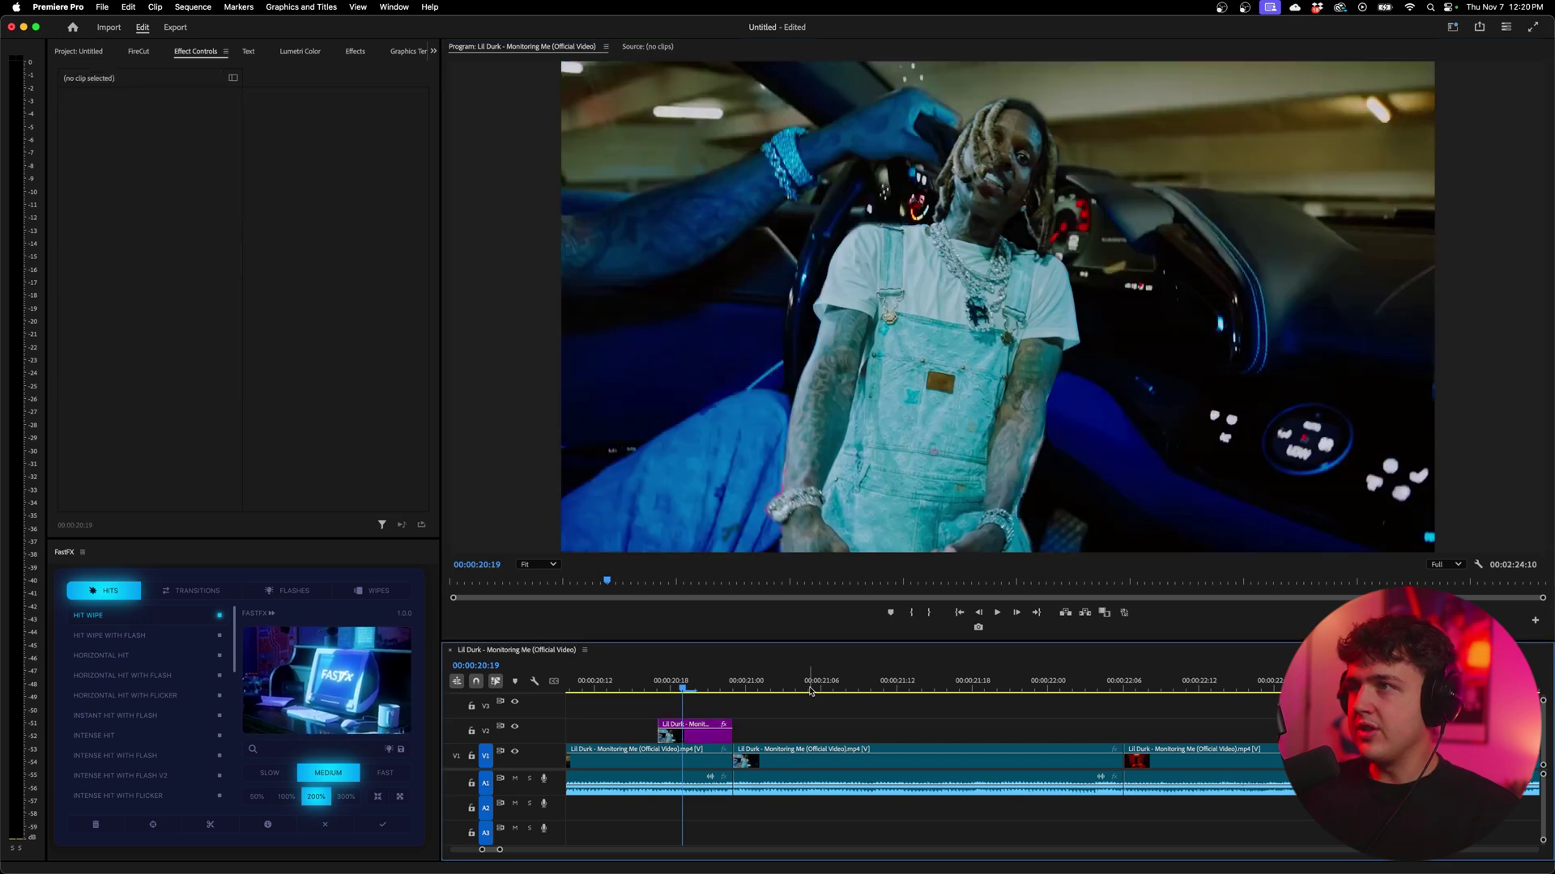
pyautogui.click(676, 739)
pyautogui.press('space')
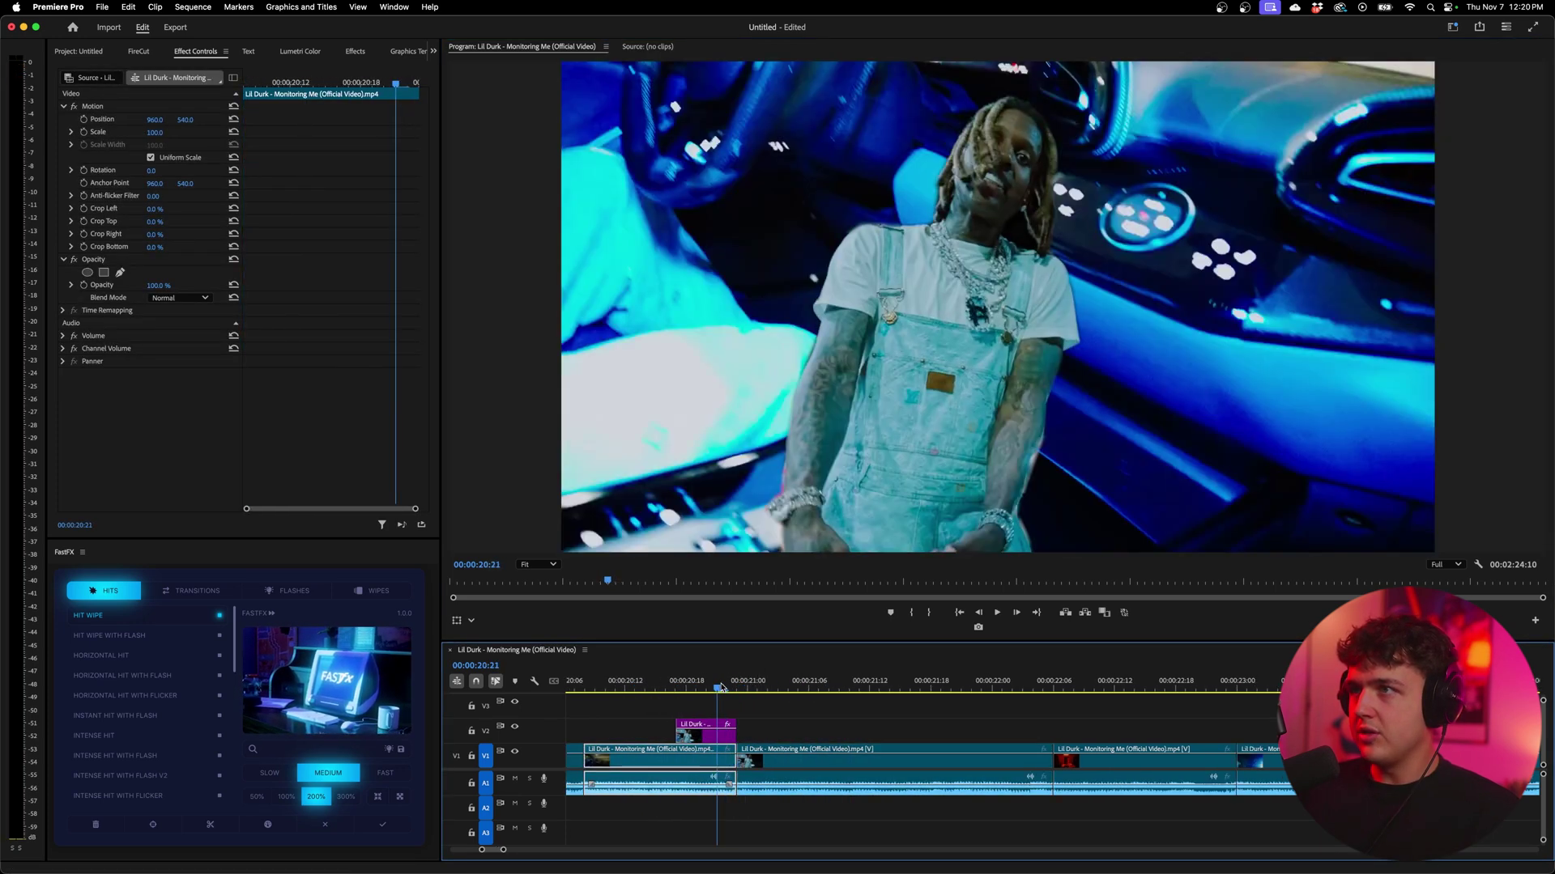
pyautogui.click(645, 686)
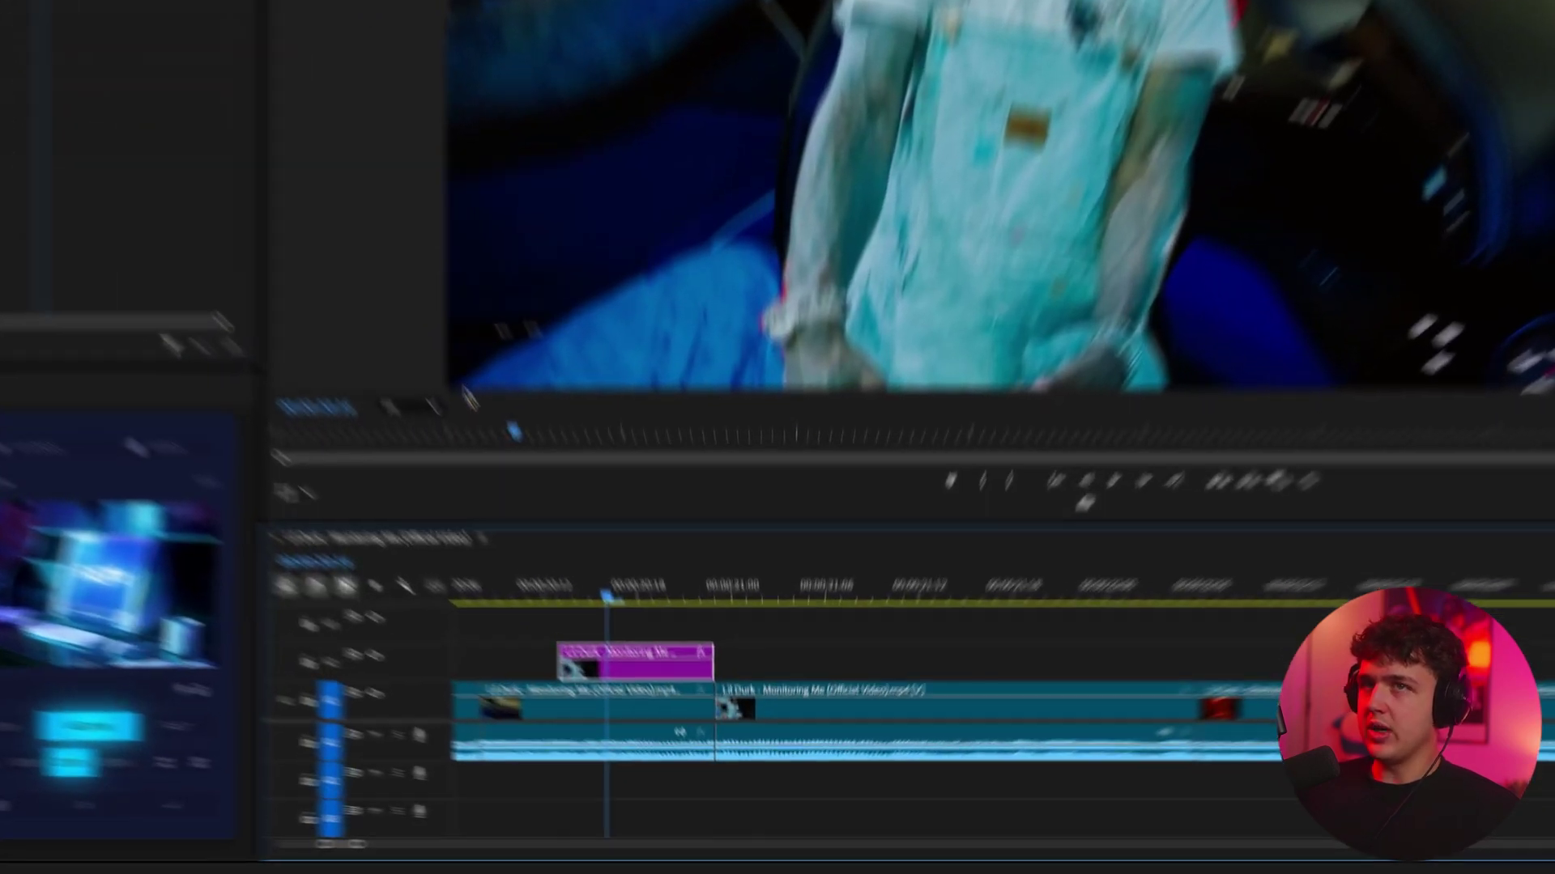
# - Nest the still as Nested Sequence 01 and apply a Transform effect to it
pyautogui.rightClick(659, 662)
pyautogui.click(713, 364)
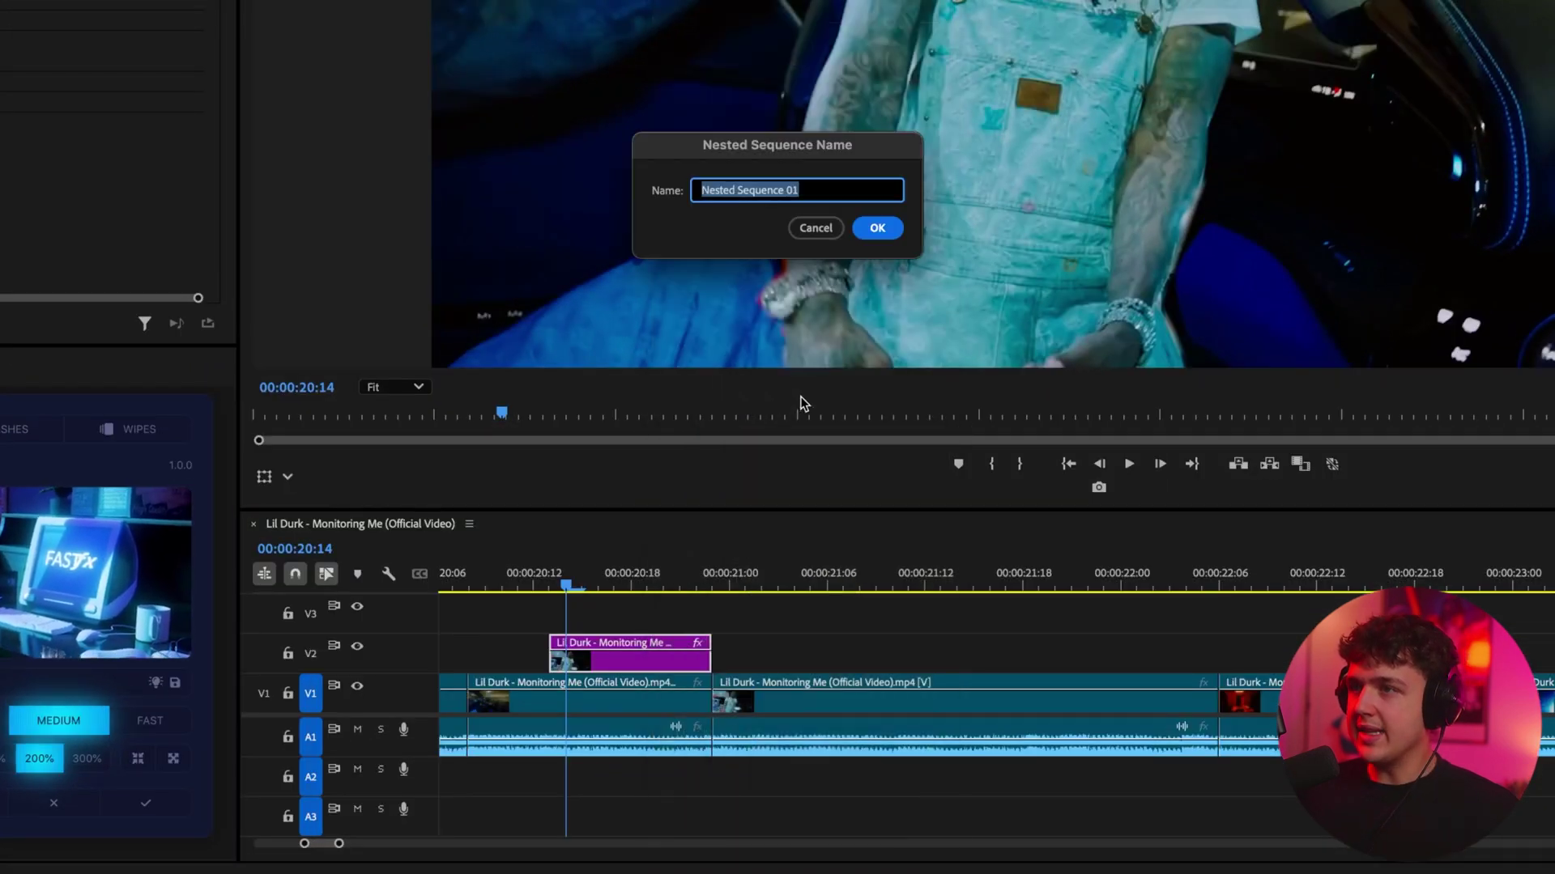
pyautogui.click(878, 228)
pyautogui.click(415, 27)
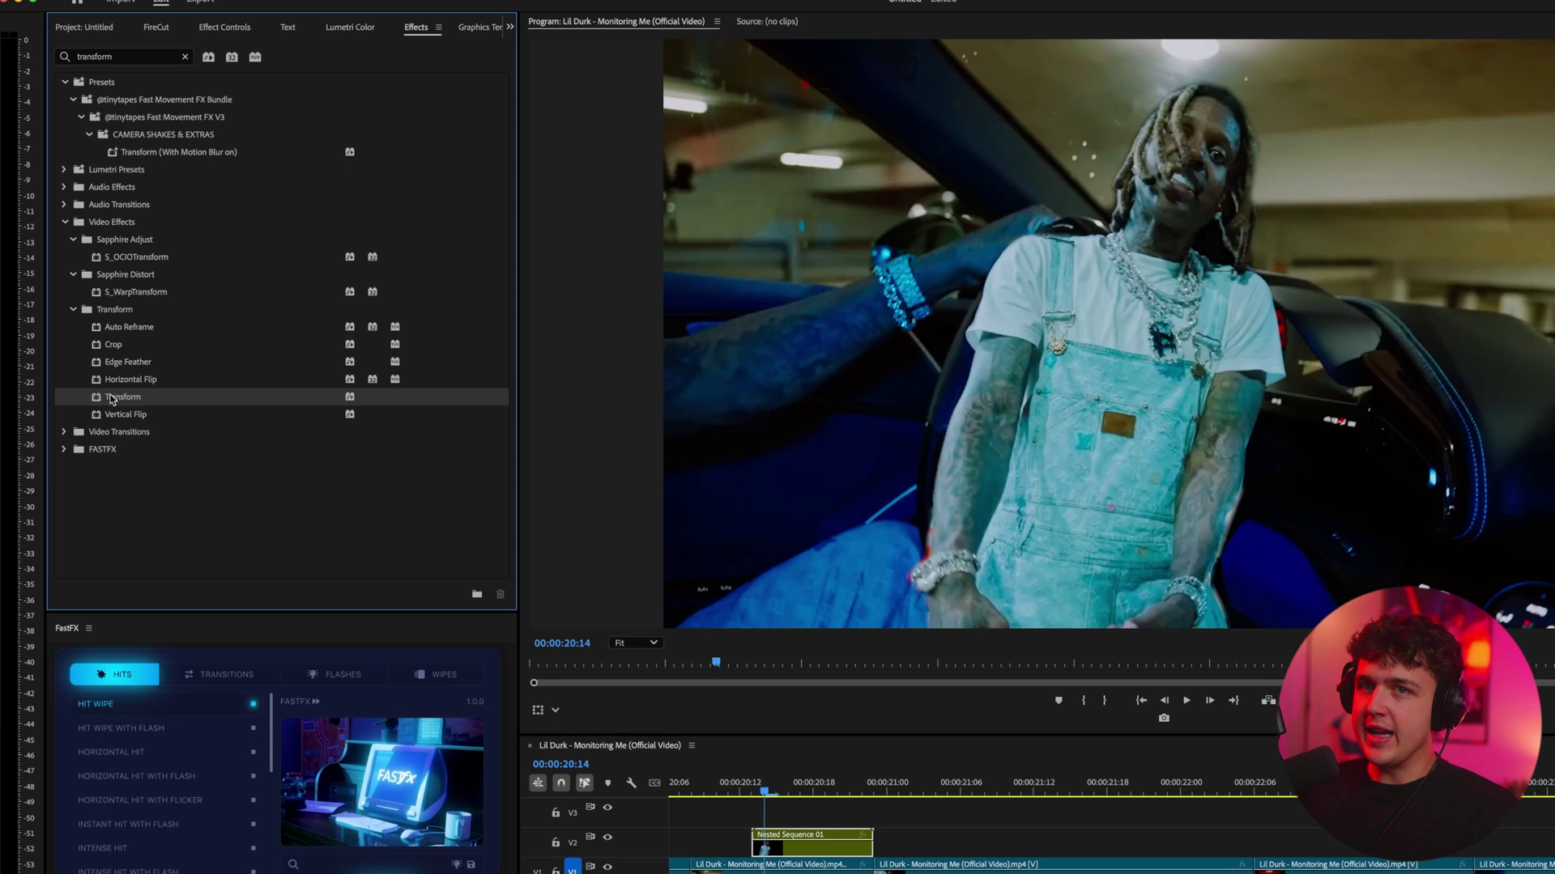
pyautogui.moveTo(802, 846); pyautogui.dragTo(802, 847)
pyautogui.click(224, 28)
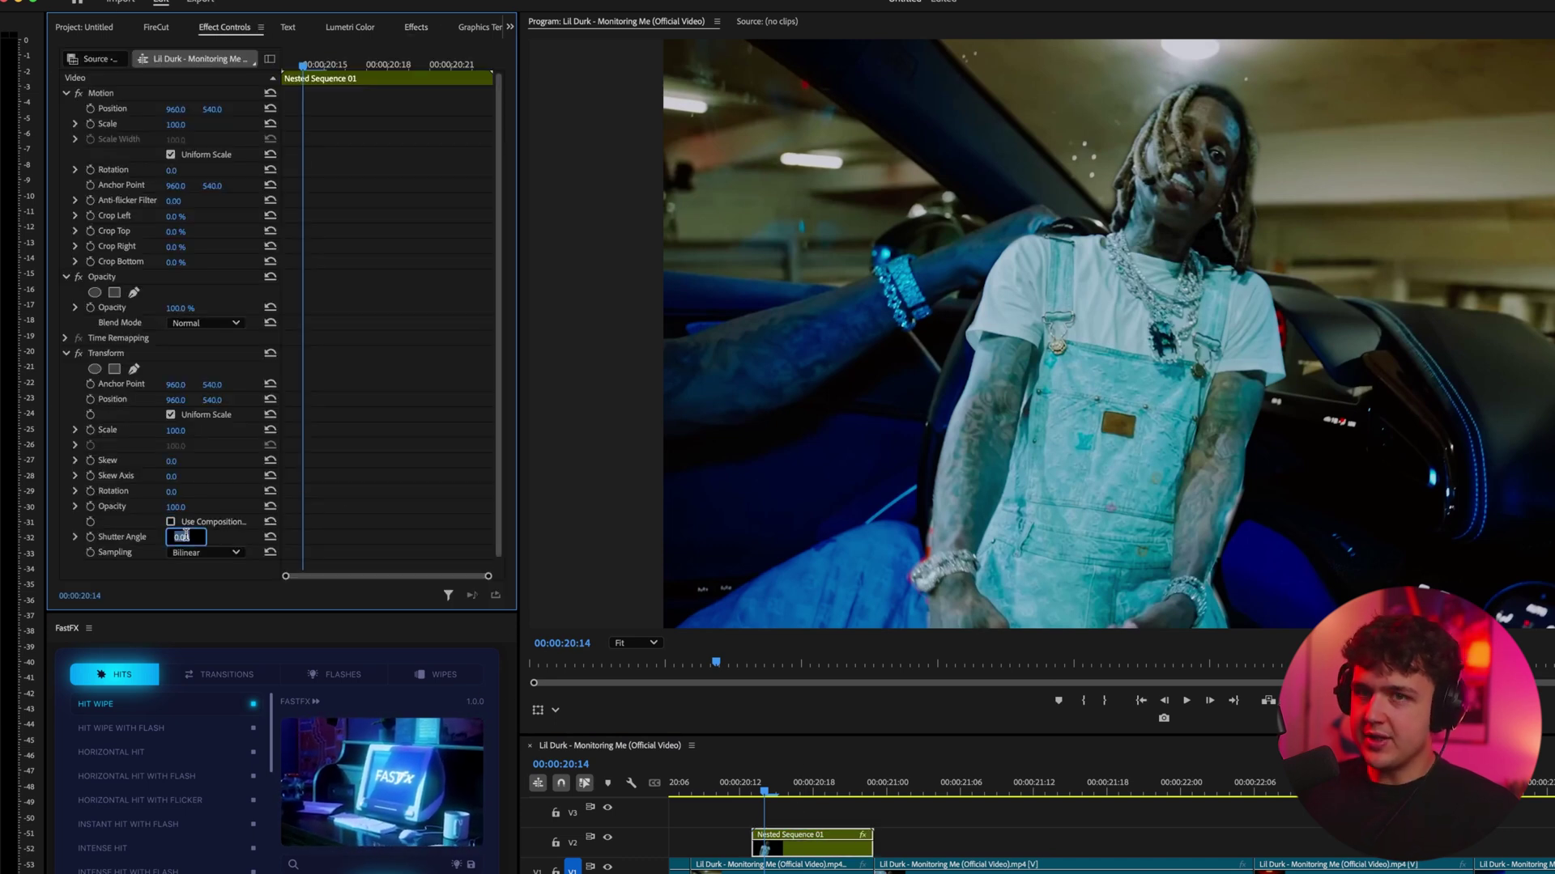
# - Keyframe Position from below frame at 00:00:20:13 back to centred at 00:00:20:22, then preview
pyautogui.click(754, 790)
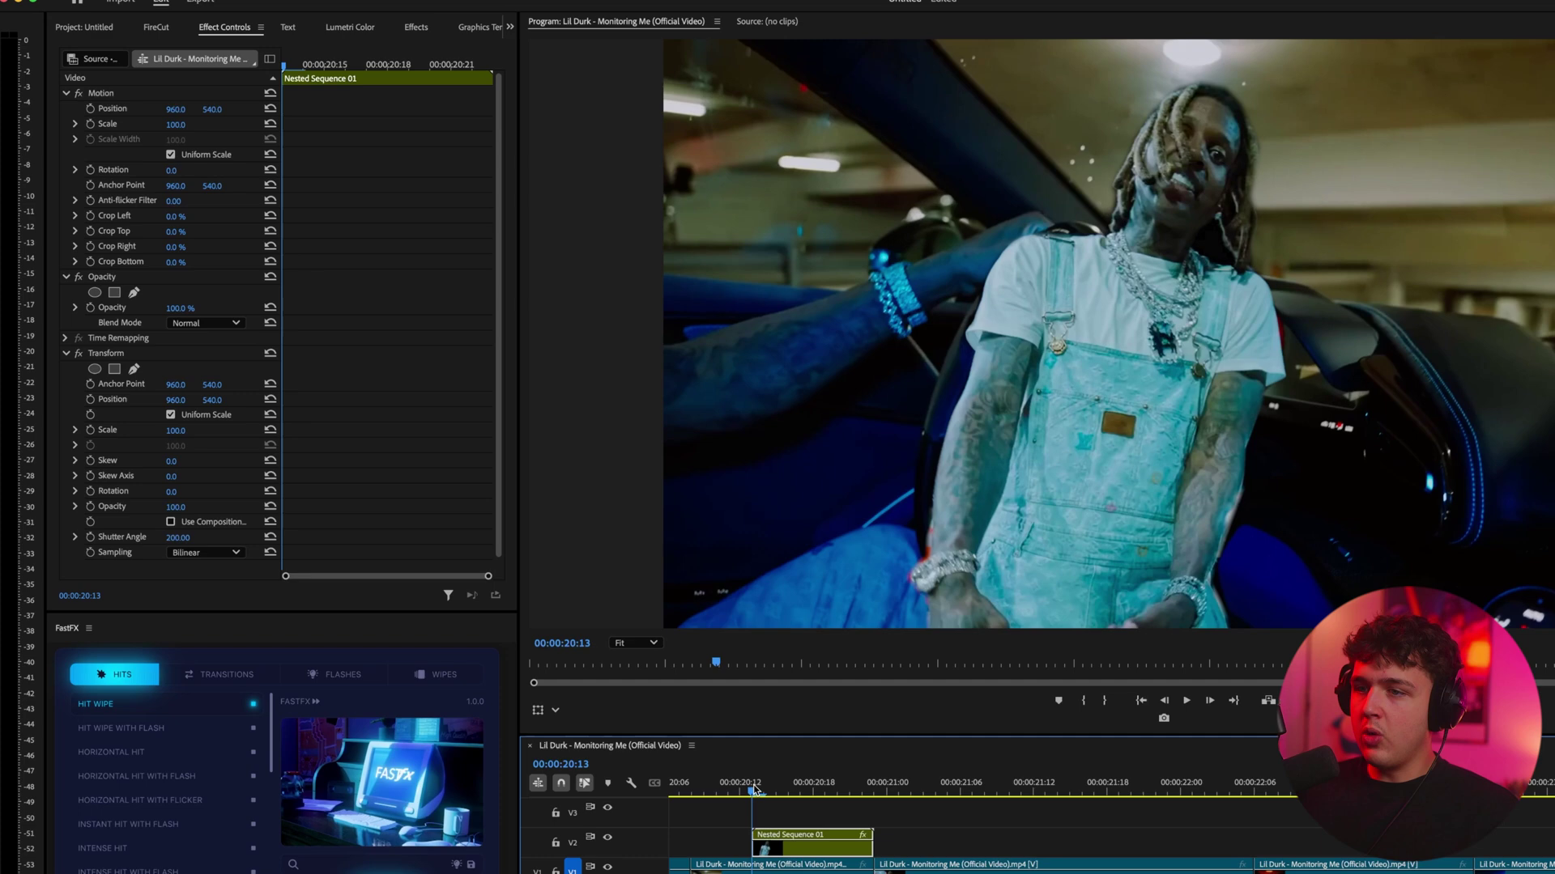
pyautogui.click(91, 399)
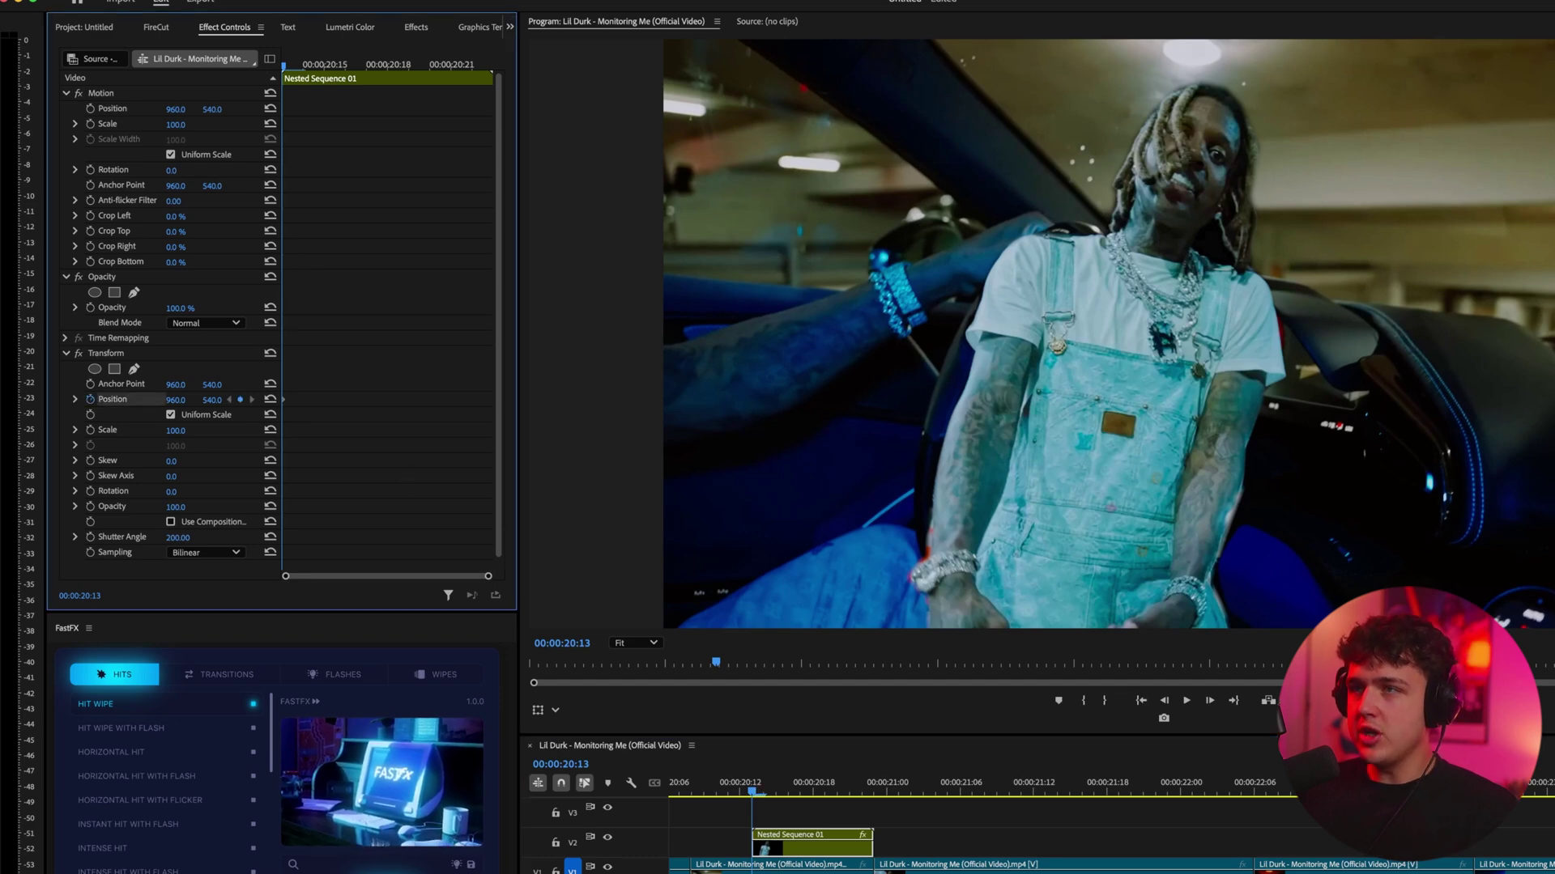
pyautogui.moveTo(211, 400); pyautogui.dragTo(292, 400)
pyautogui.moveTo(814, 801); pyautogui.dragTo(861, 785)
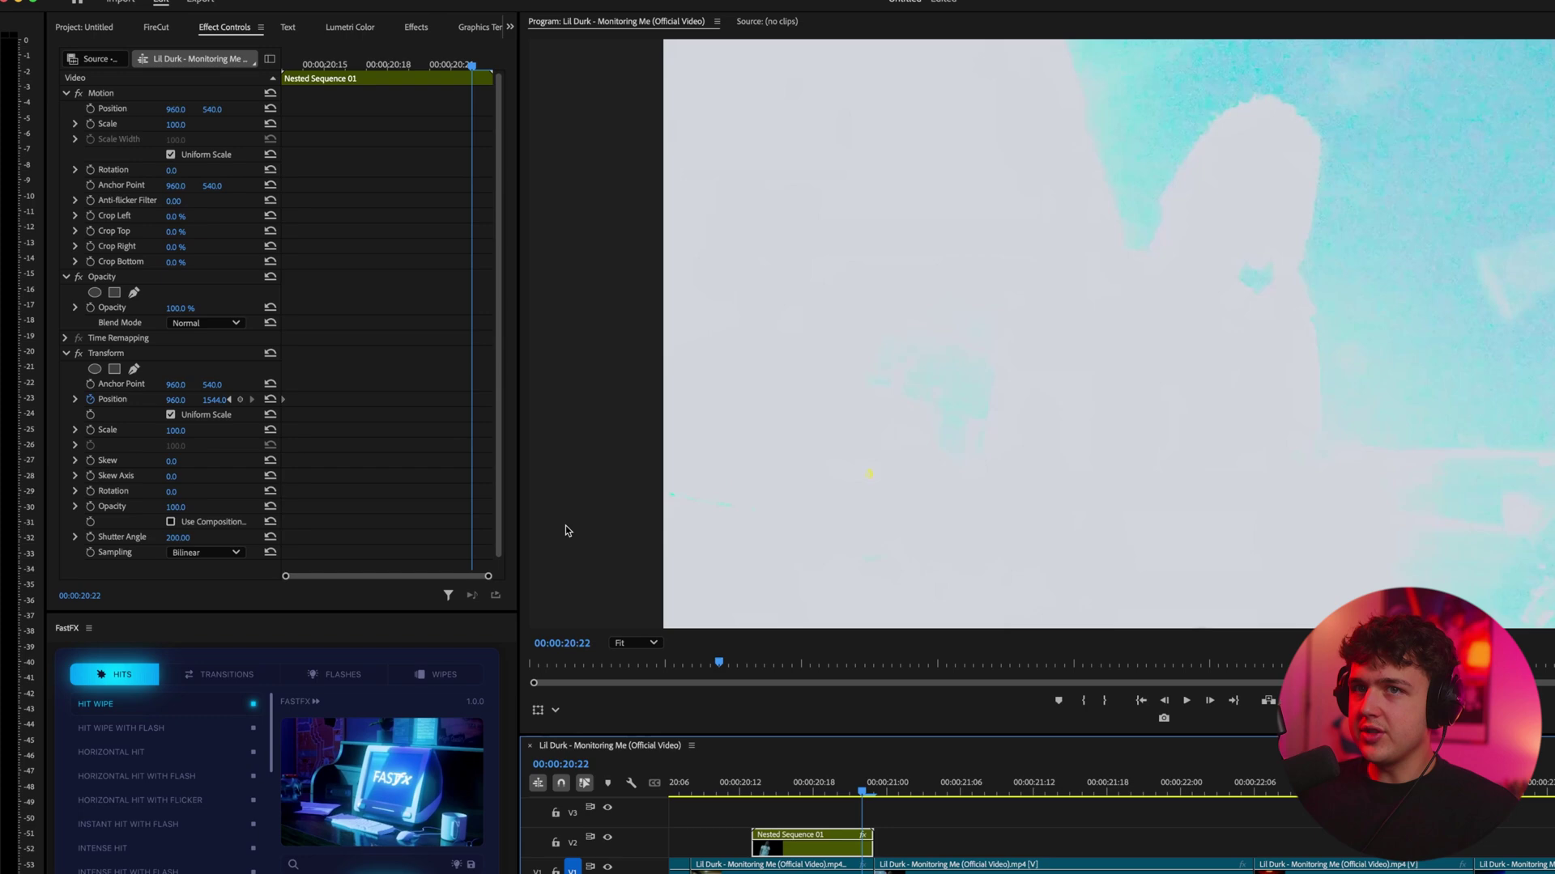
pyautogui.click(271, 400)
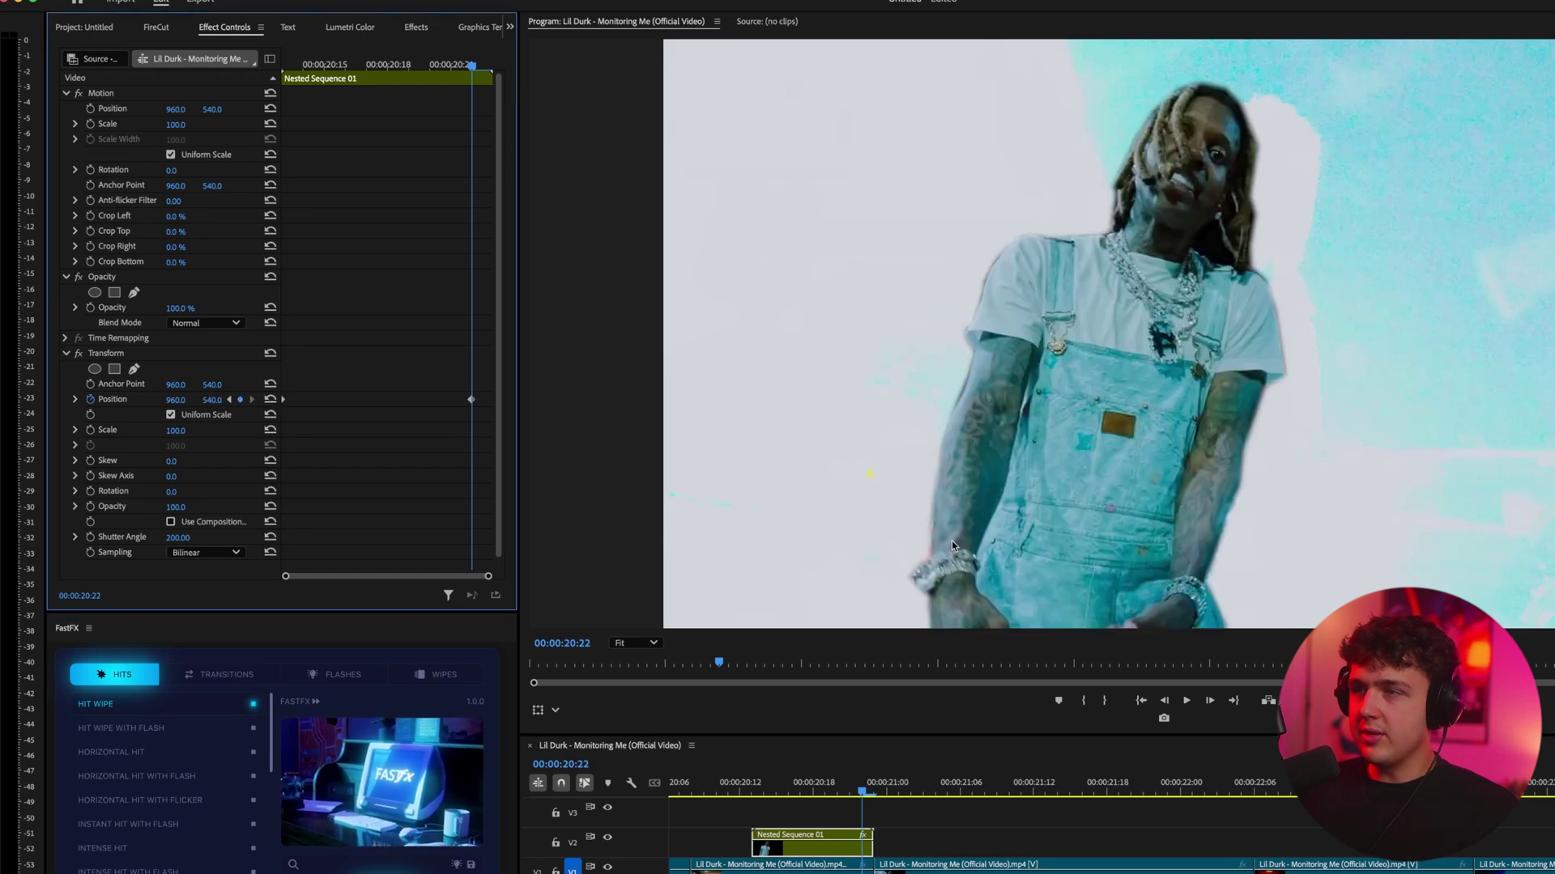
pyautogui.press('space')
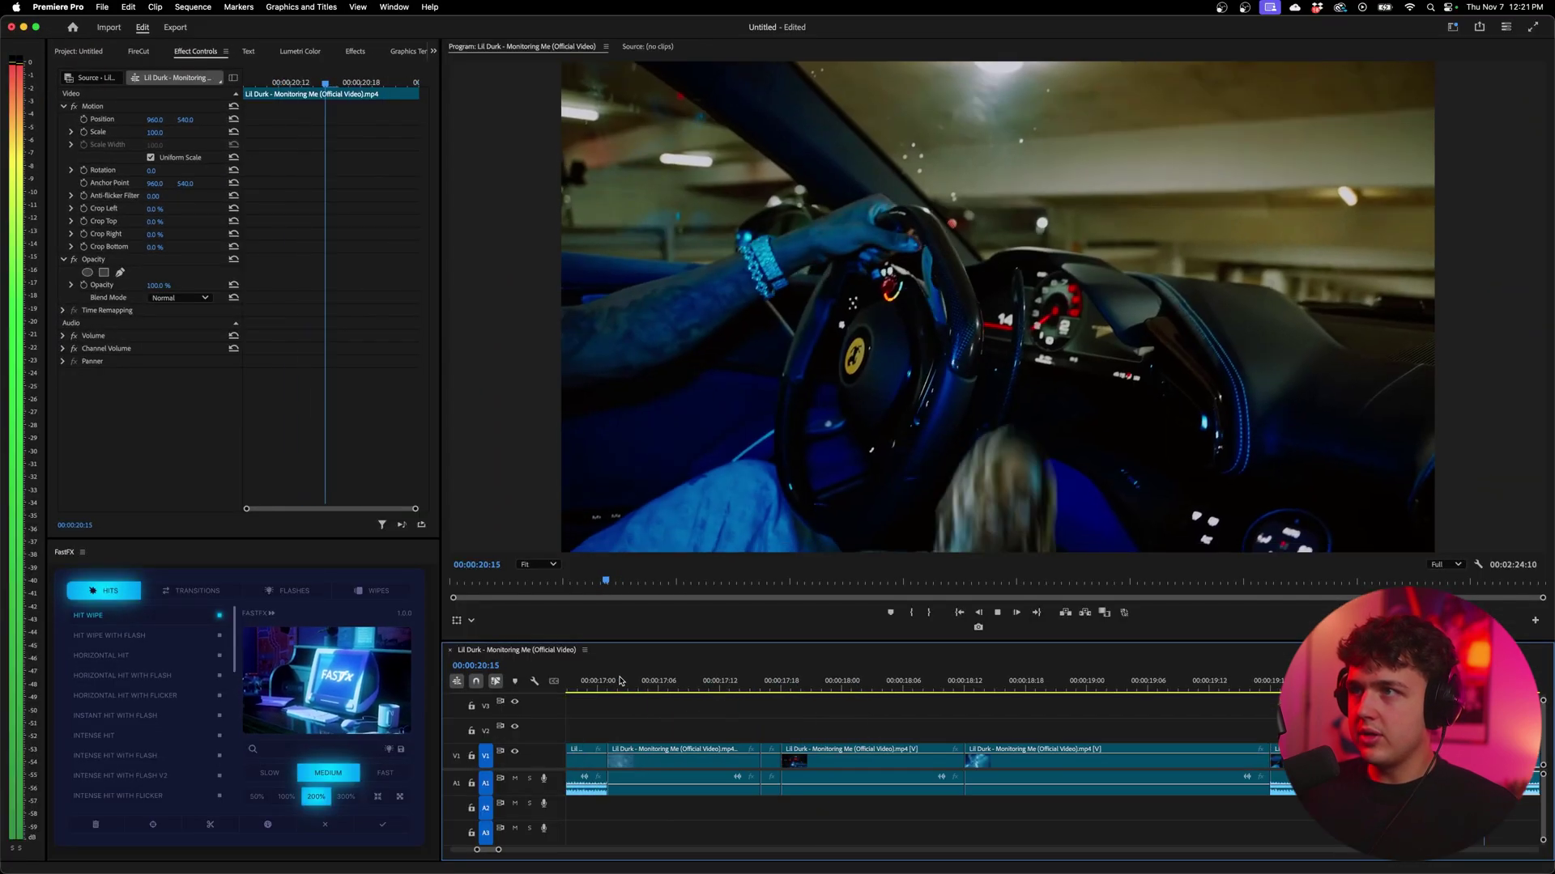
pyautogui.click(635, 687)
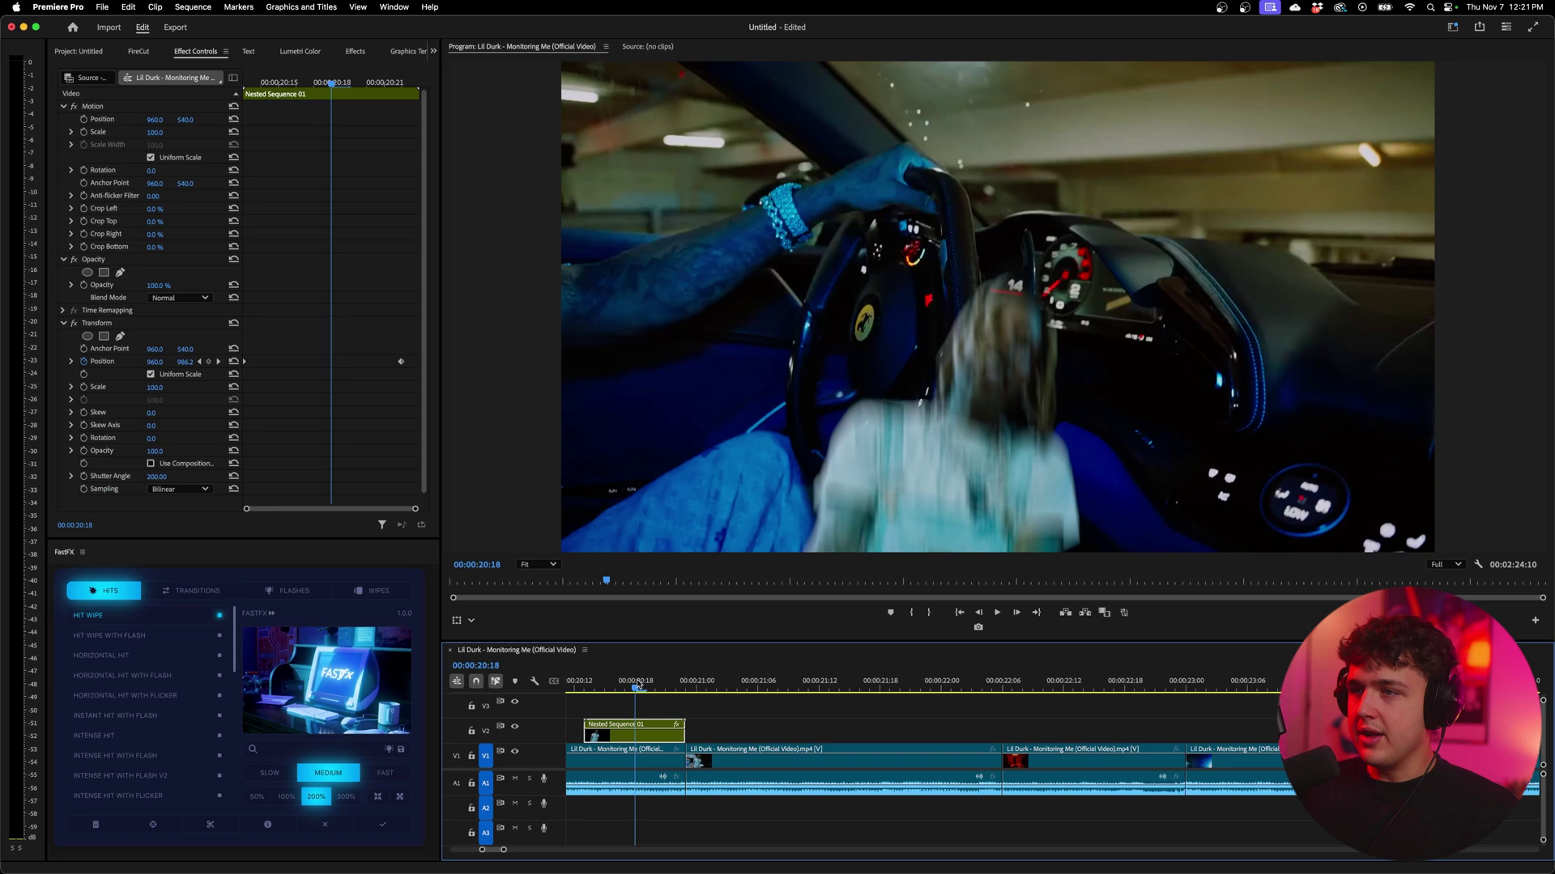
# - Set the vertical position keyframe to 1544, trim the nest's start later, and review the slide-in
pyautogui.click(185, 362)
pyautogui.write('1544')
pyautogui.press('Return')
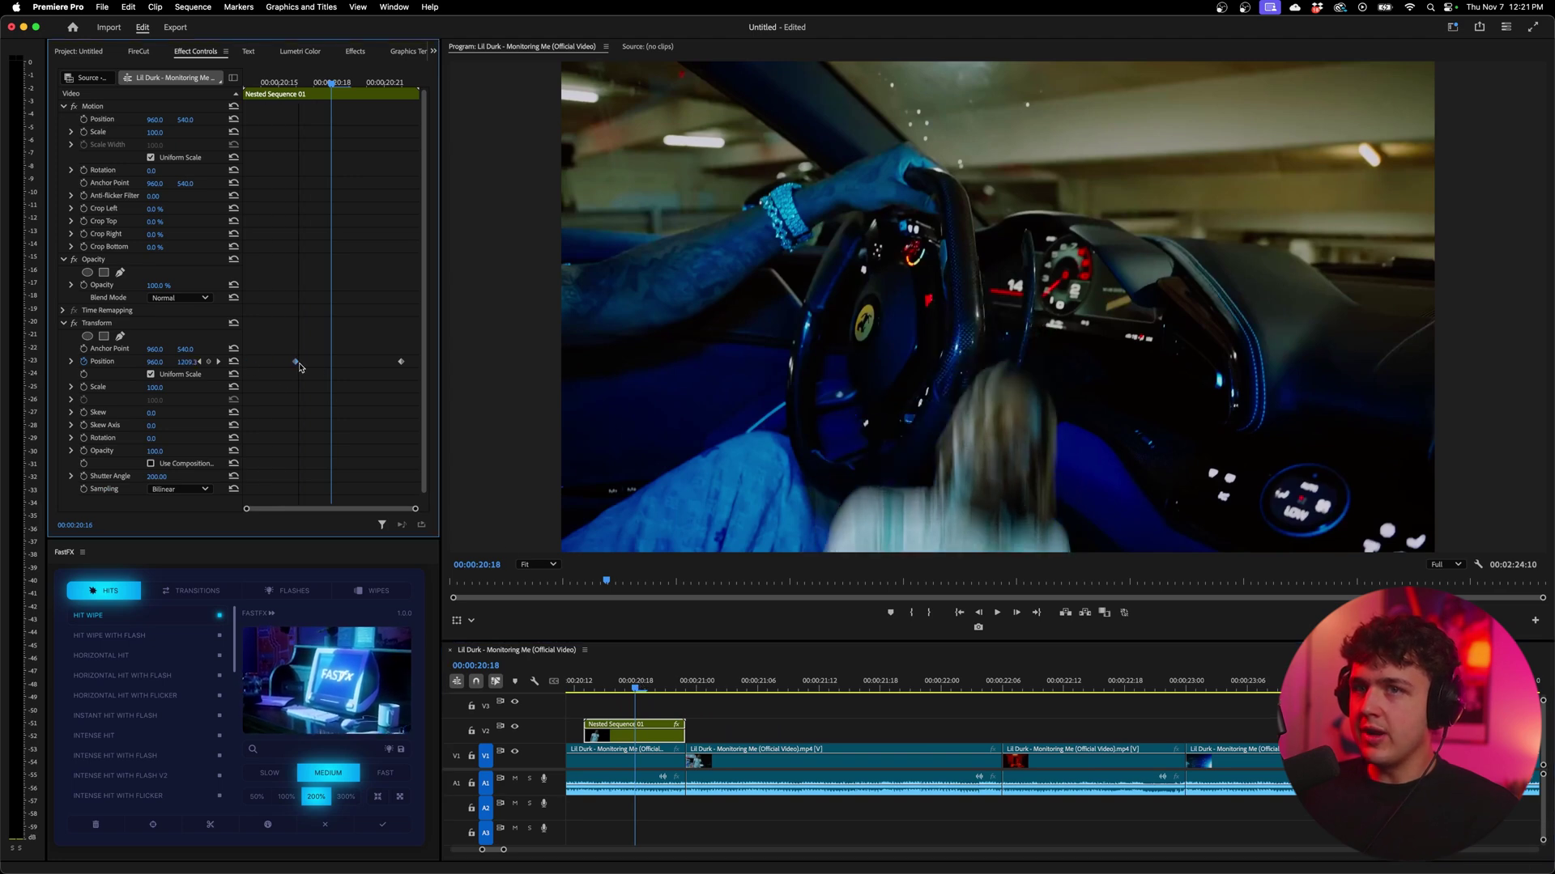
pyautogui.moveTo(585, 733); pyautogui.dragTo(636, 735)
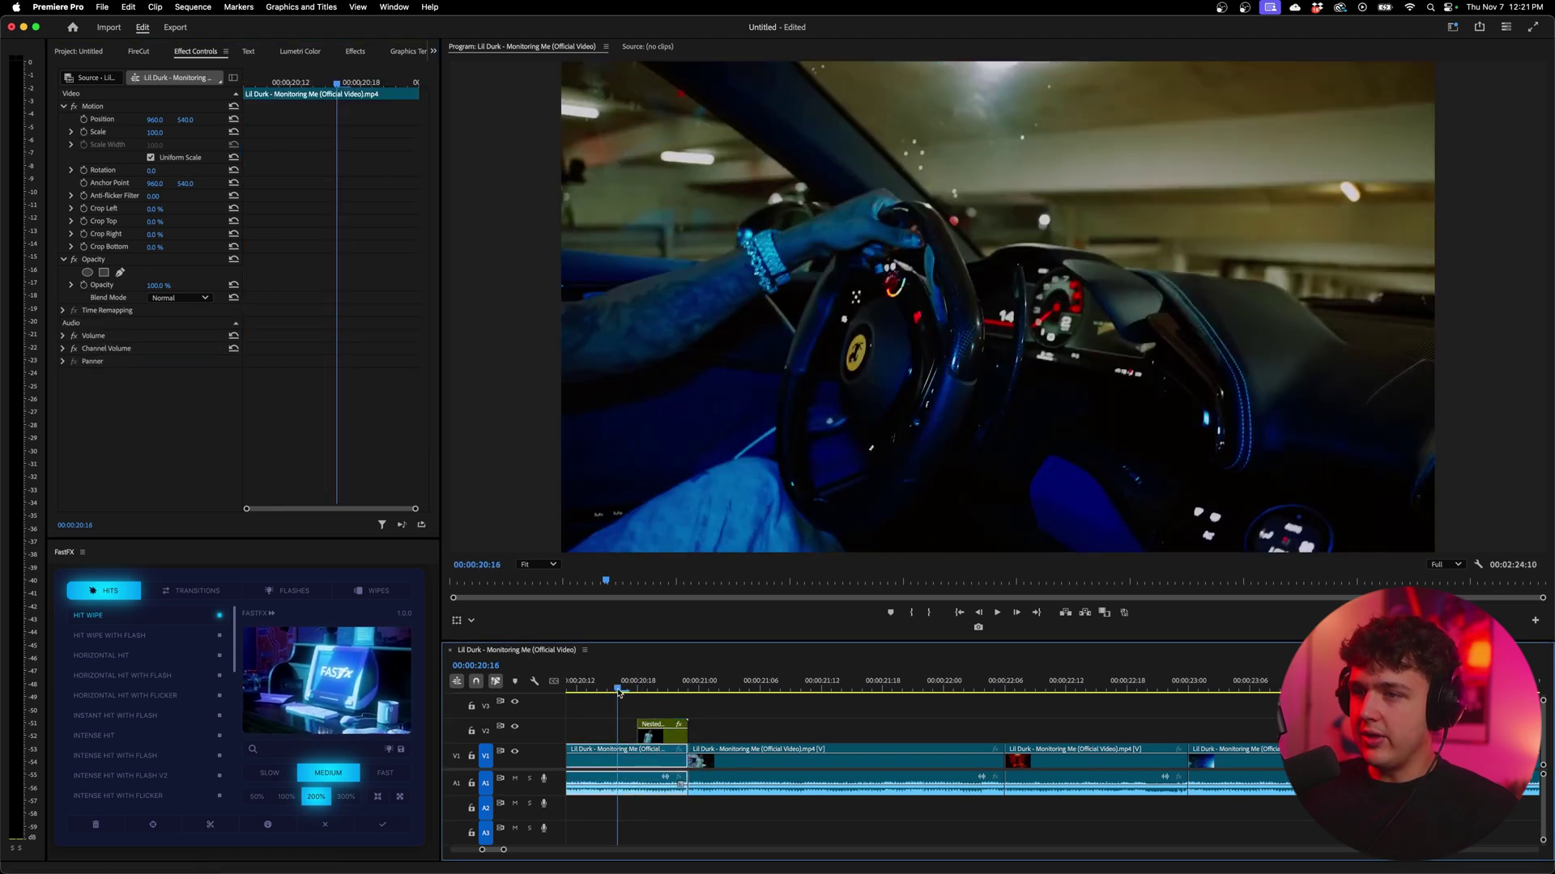
pyautogui.press('space')
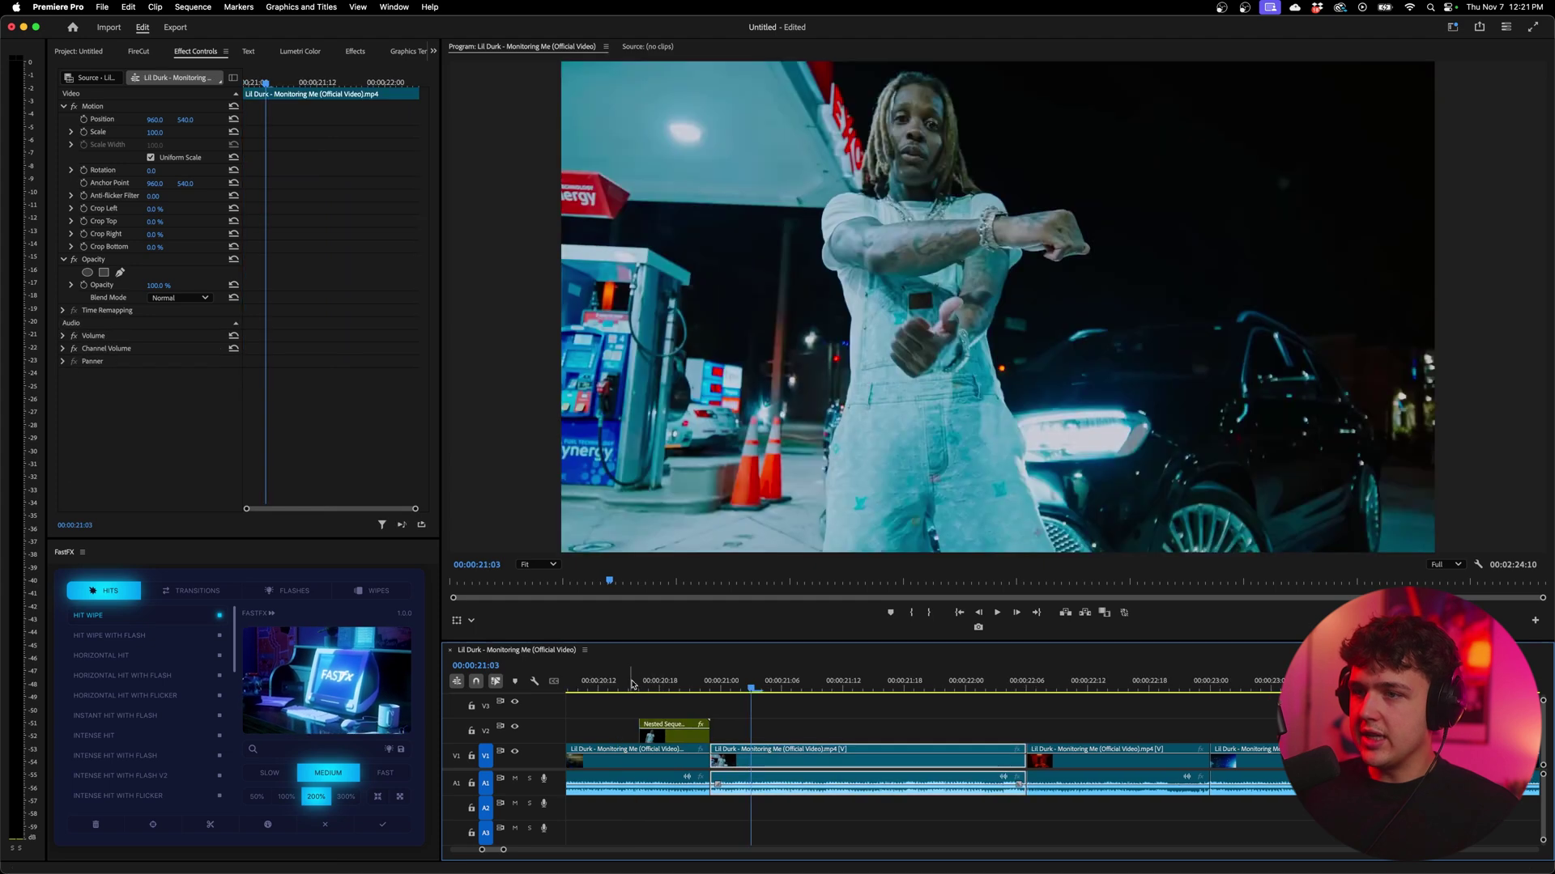
pyautogui.moveTo(632, 684); pyautogui.dragTo(679, 689)
# - Set the first Position keyframe to Ease Out and the second to Ease In, then preview
pyautogui.click(684, 736)
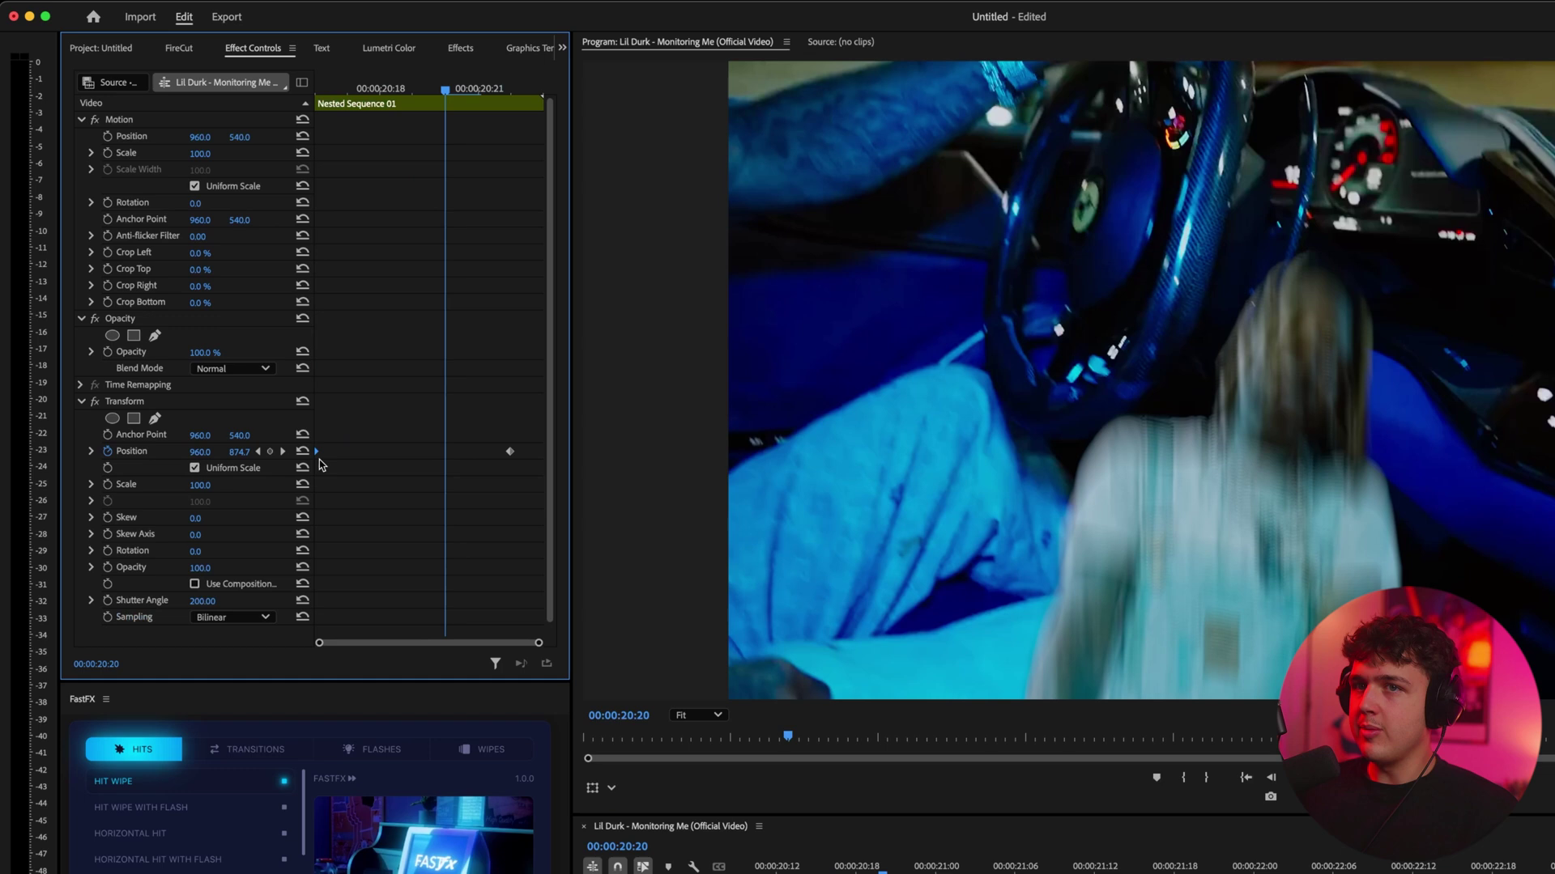
pyautogui.rightClick(322, 464)
pyautogui.moveTo(399, 603)
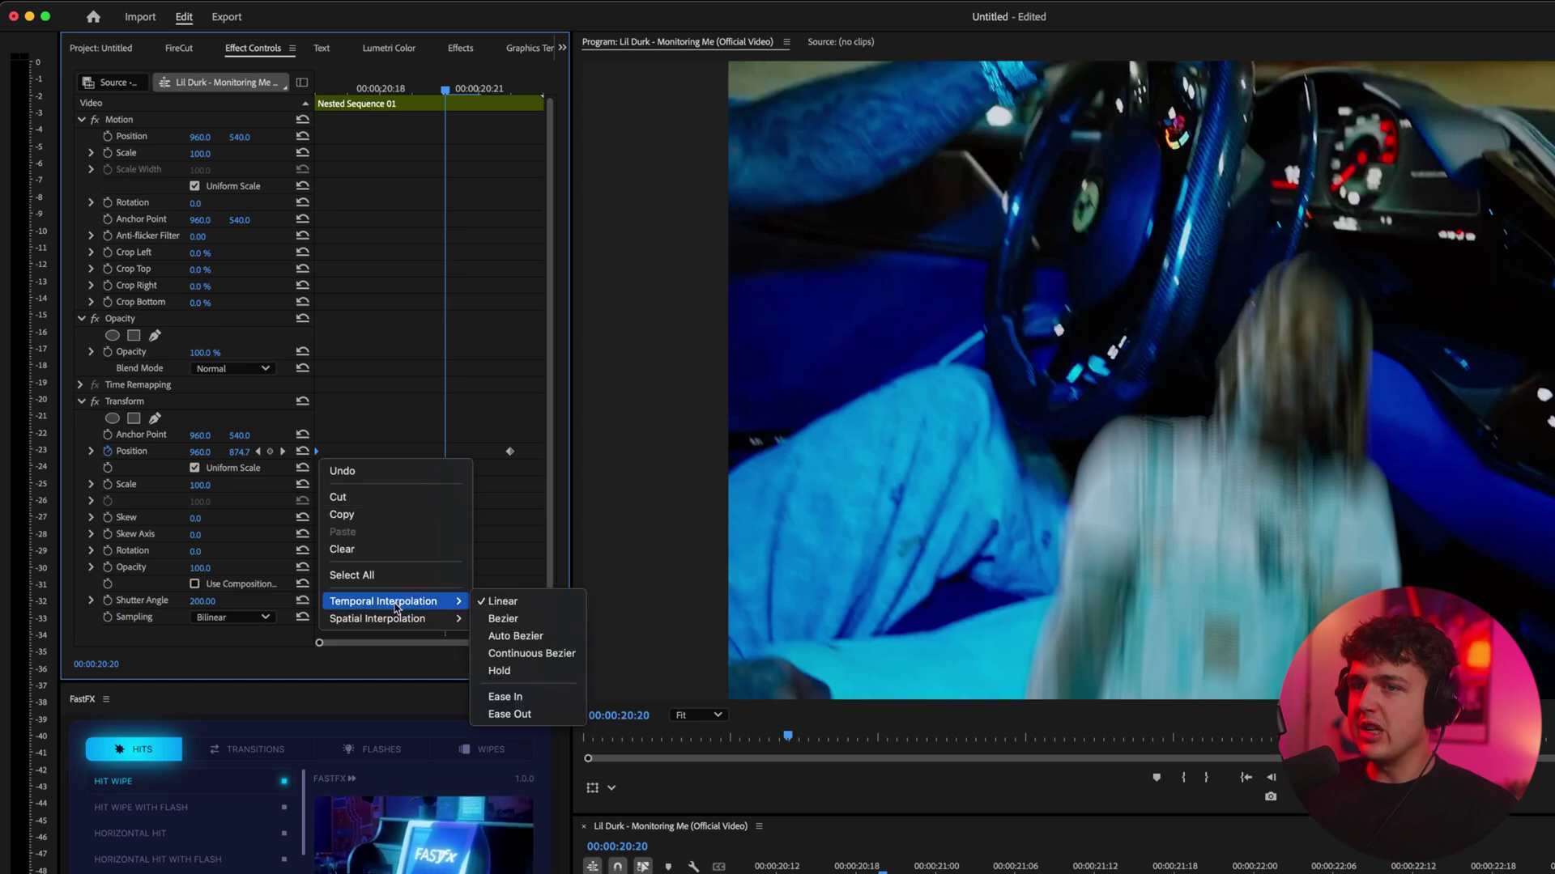
pyautogui.click(524, 715)
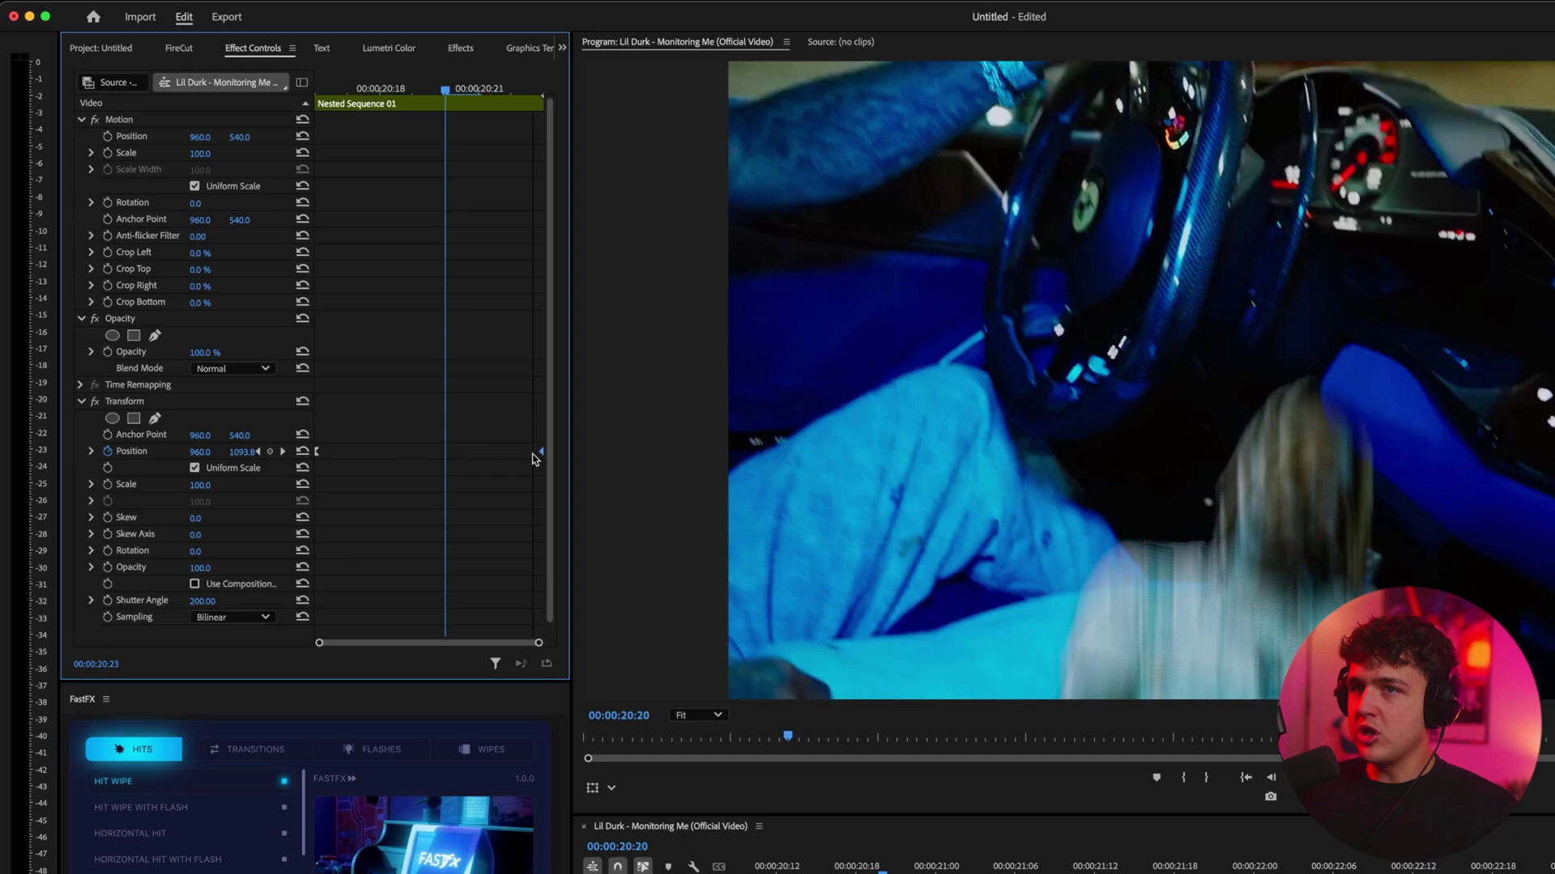
pyautogui.rightClick(542, 455)
pyautogui.moveTo(599, 600)
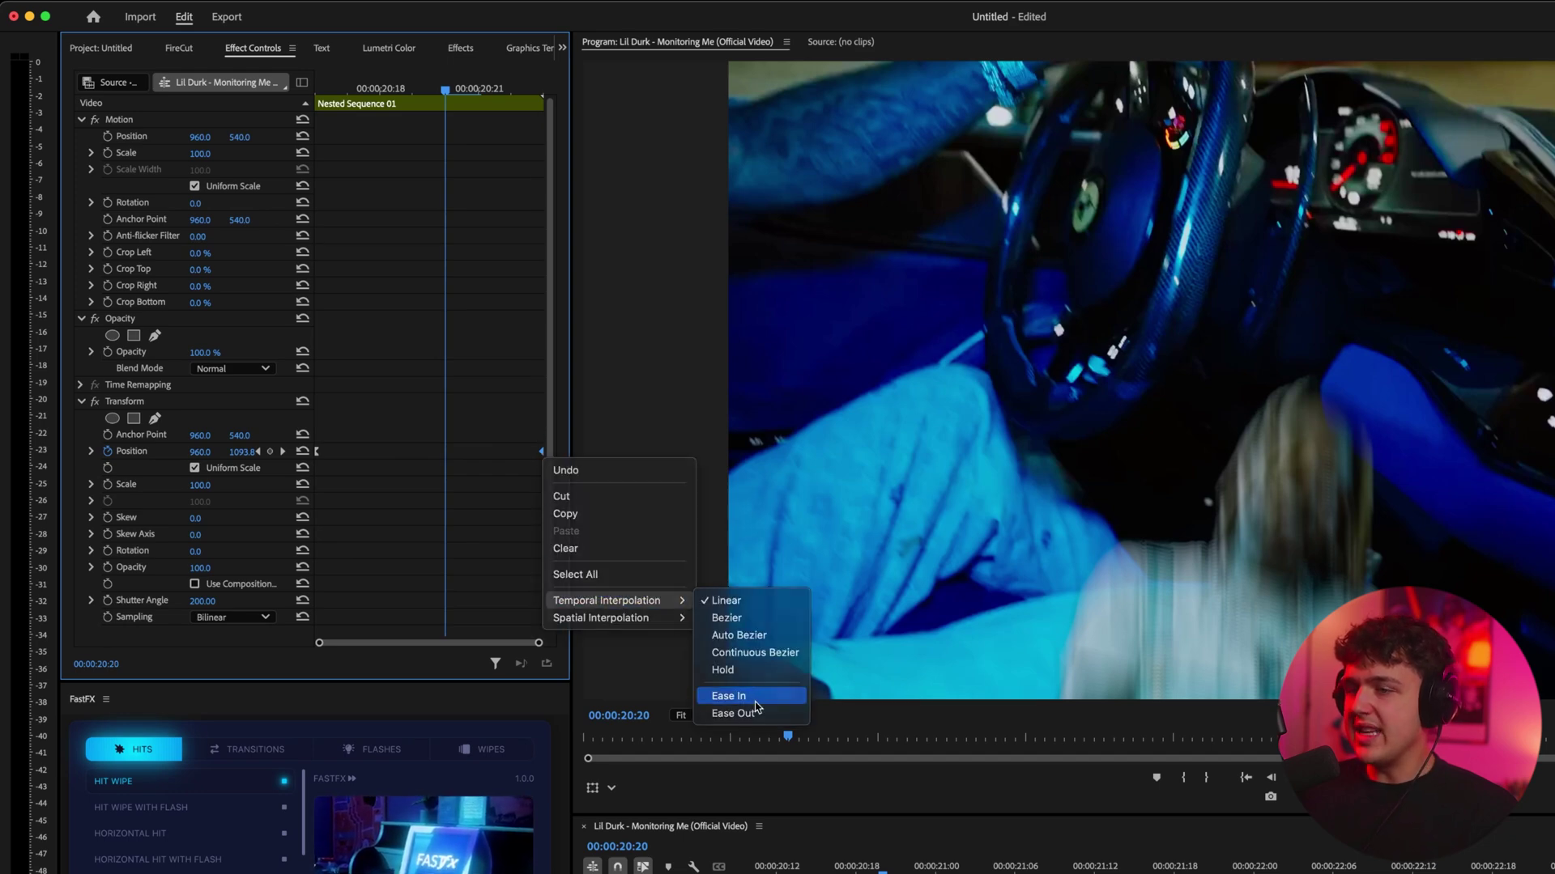
pyautogui.click(729, 696)
pyautogui.click(918, 873)
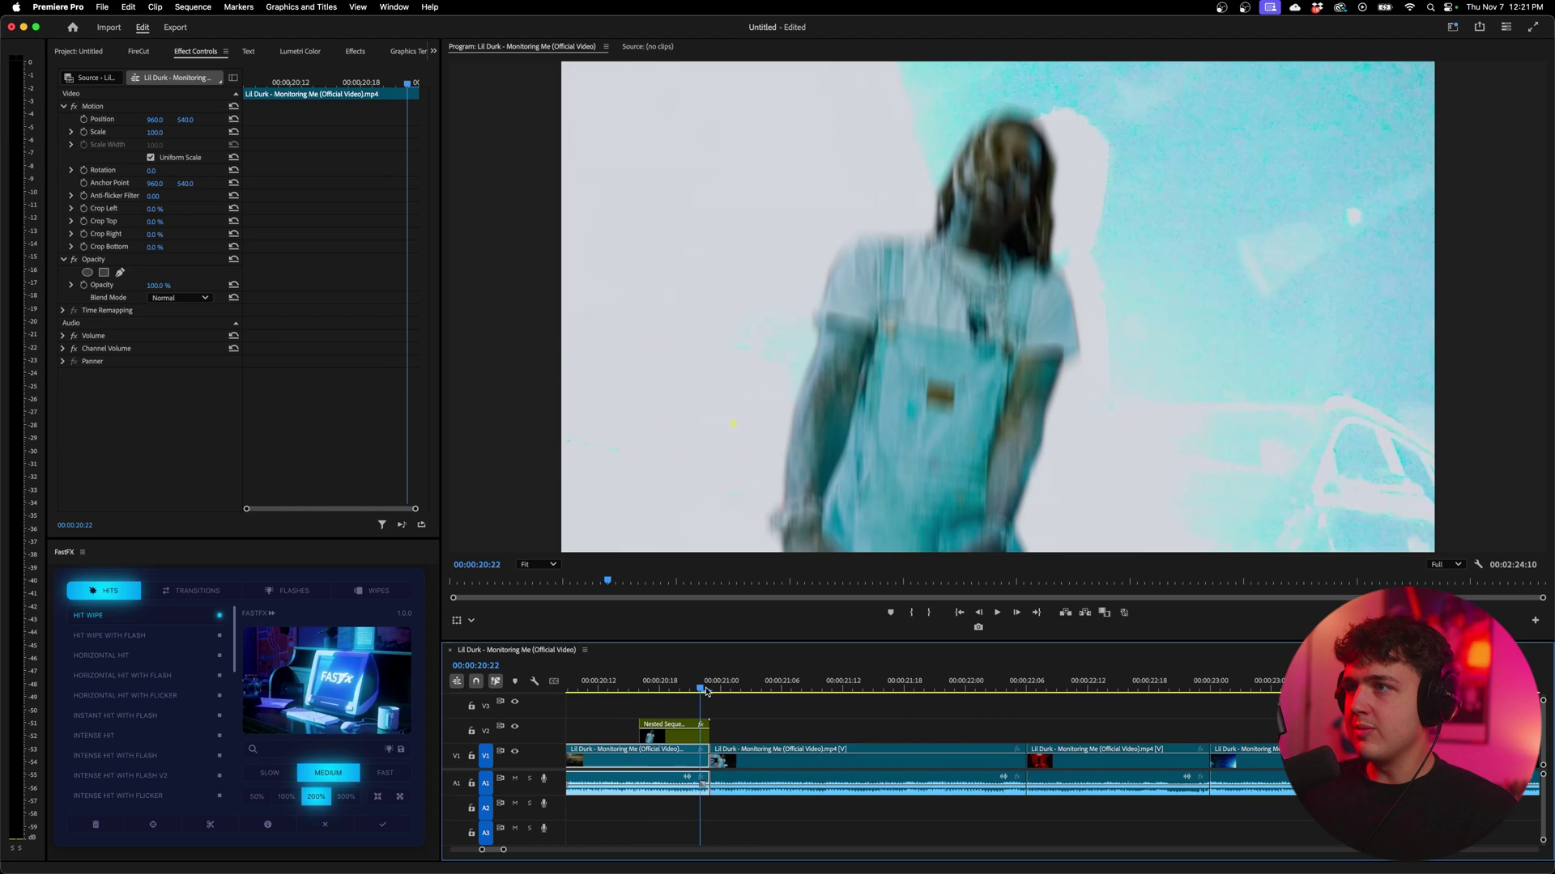
pyautogui.moveTo(706, 691); pyautogui.dragTo(685, 691)
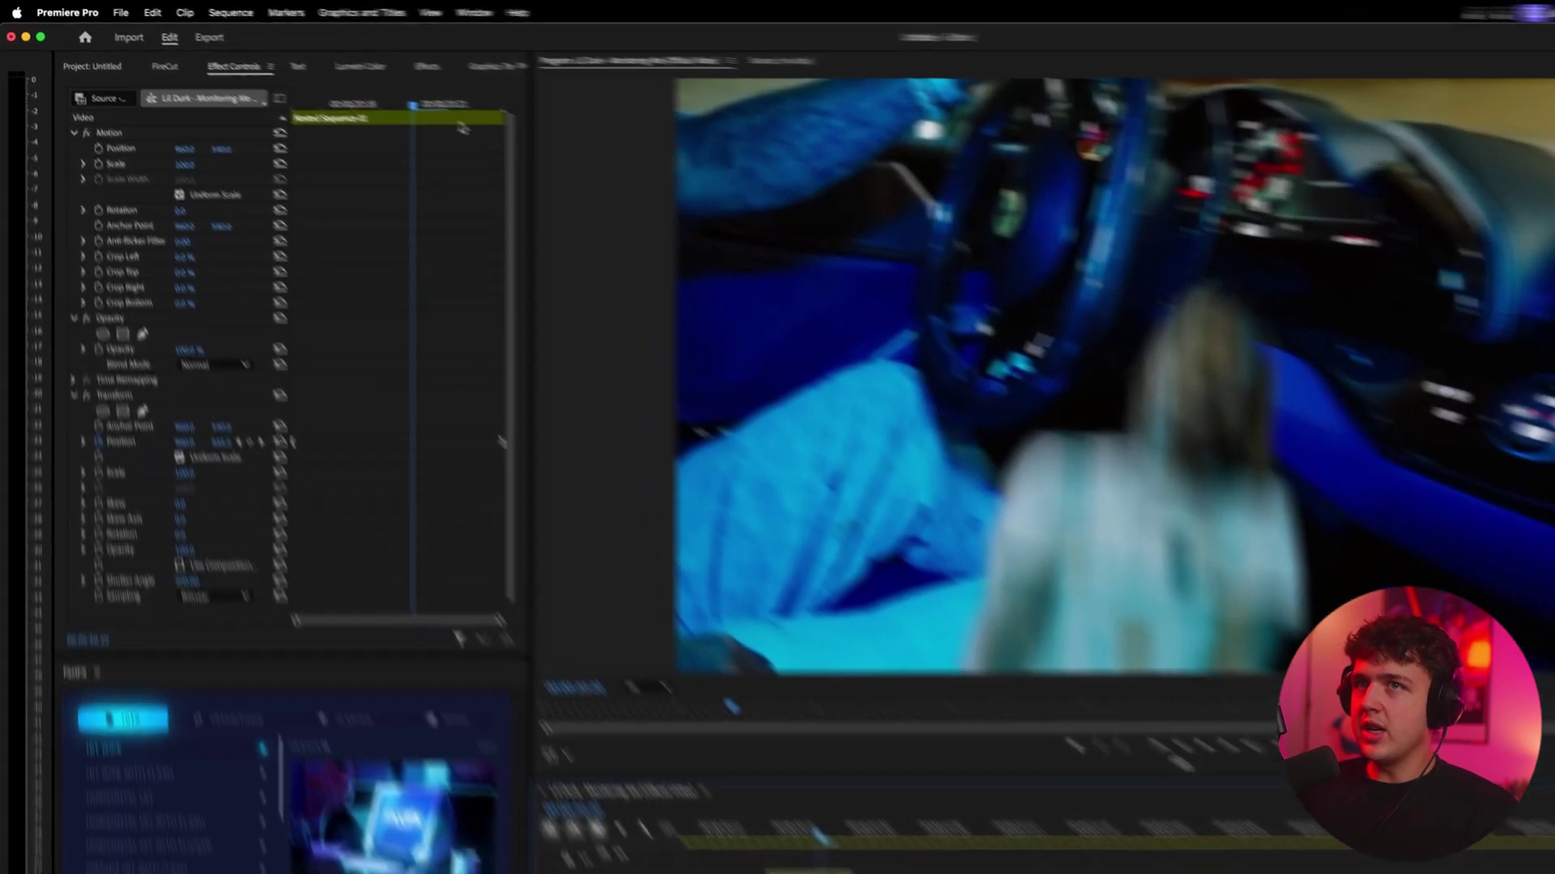
# - Search 'direc' in the Effects panel and apply Directional Blur to Nested Sequence 01
pyautogui.hotkey('shift', '7')
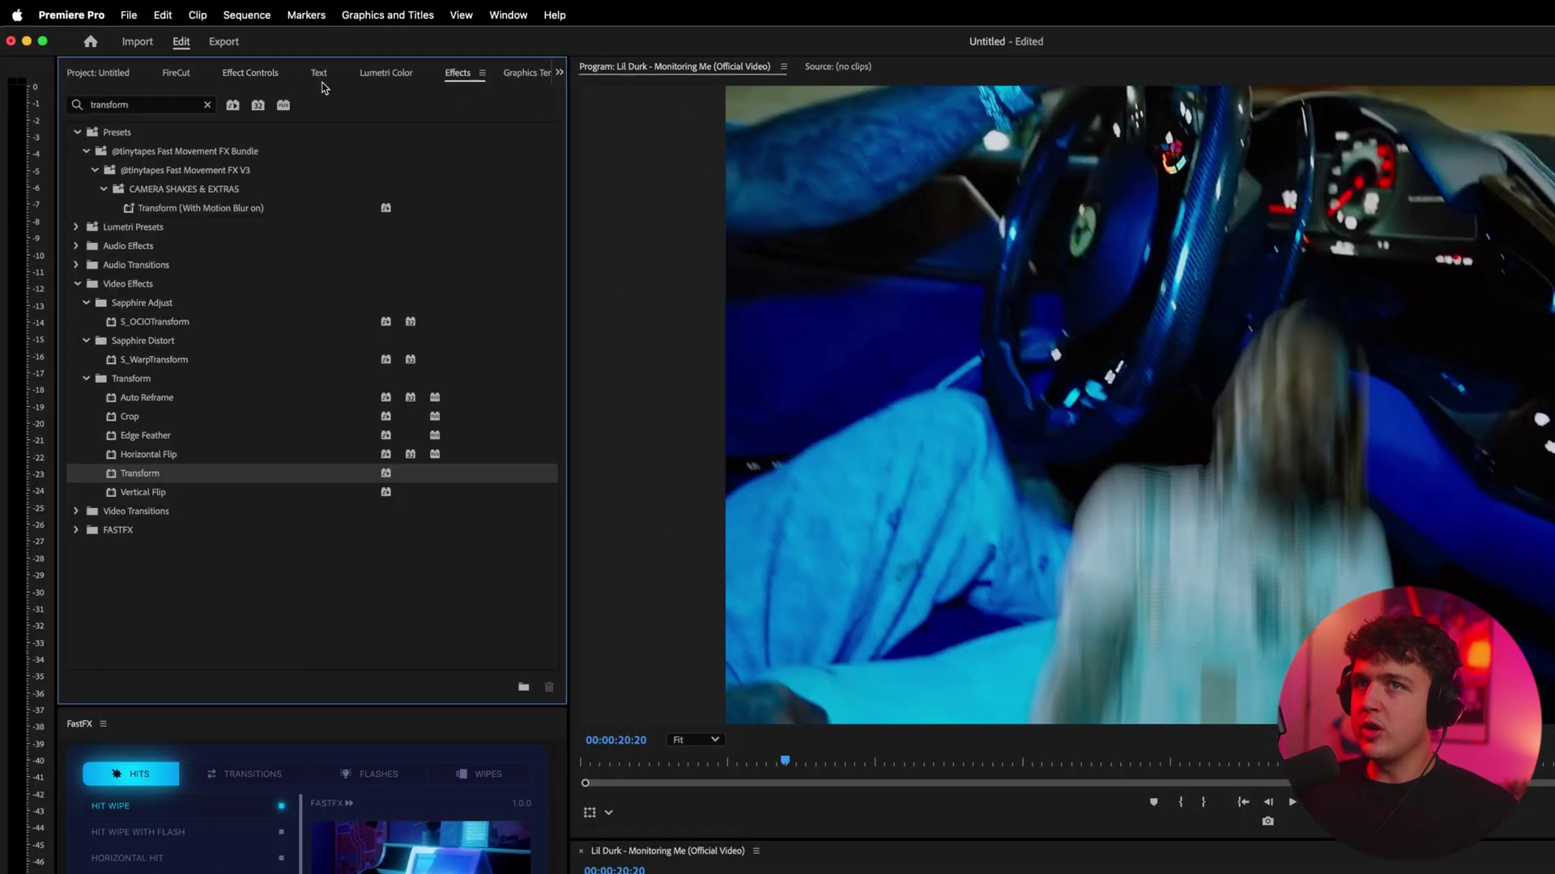
pyautogui.click(207, 105)
pyautogui.write('direc')
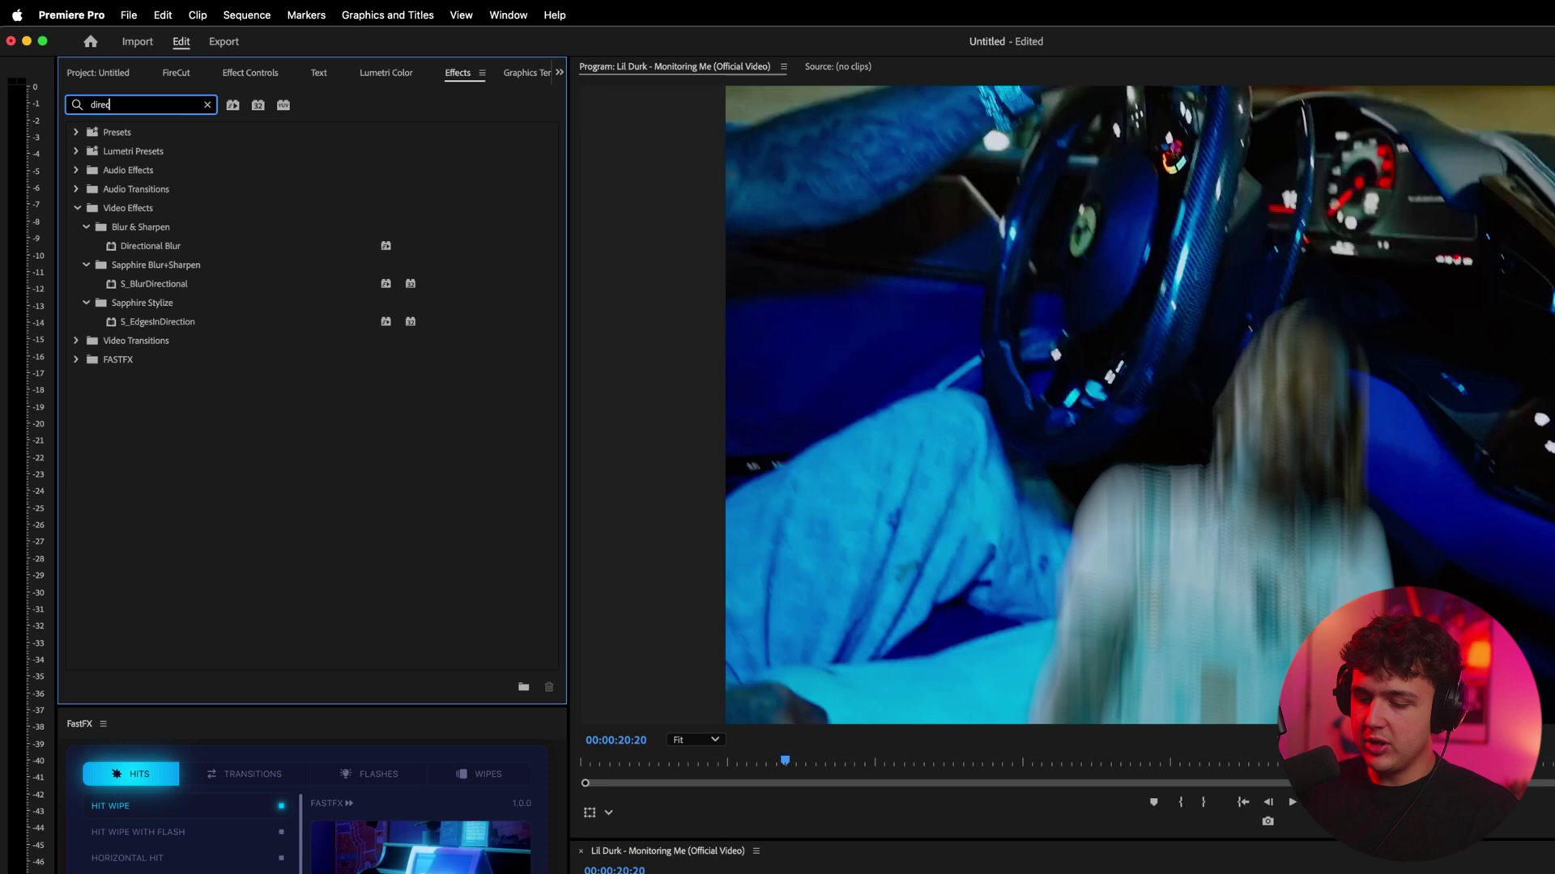
pyautogui.click(154, 246)
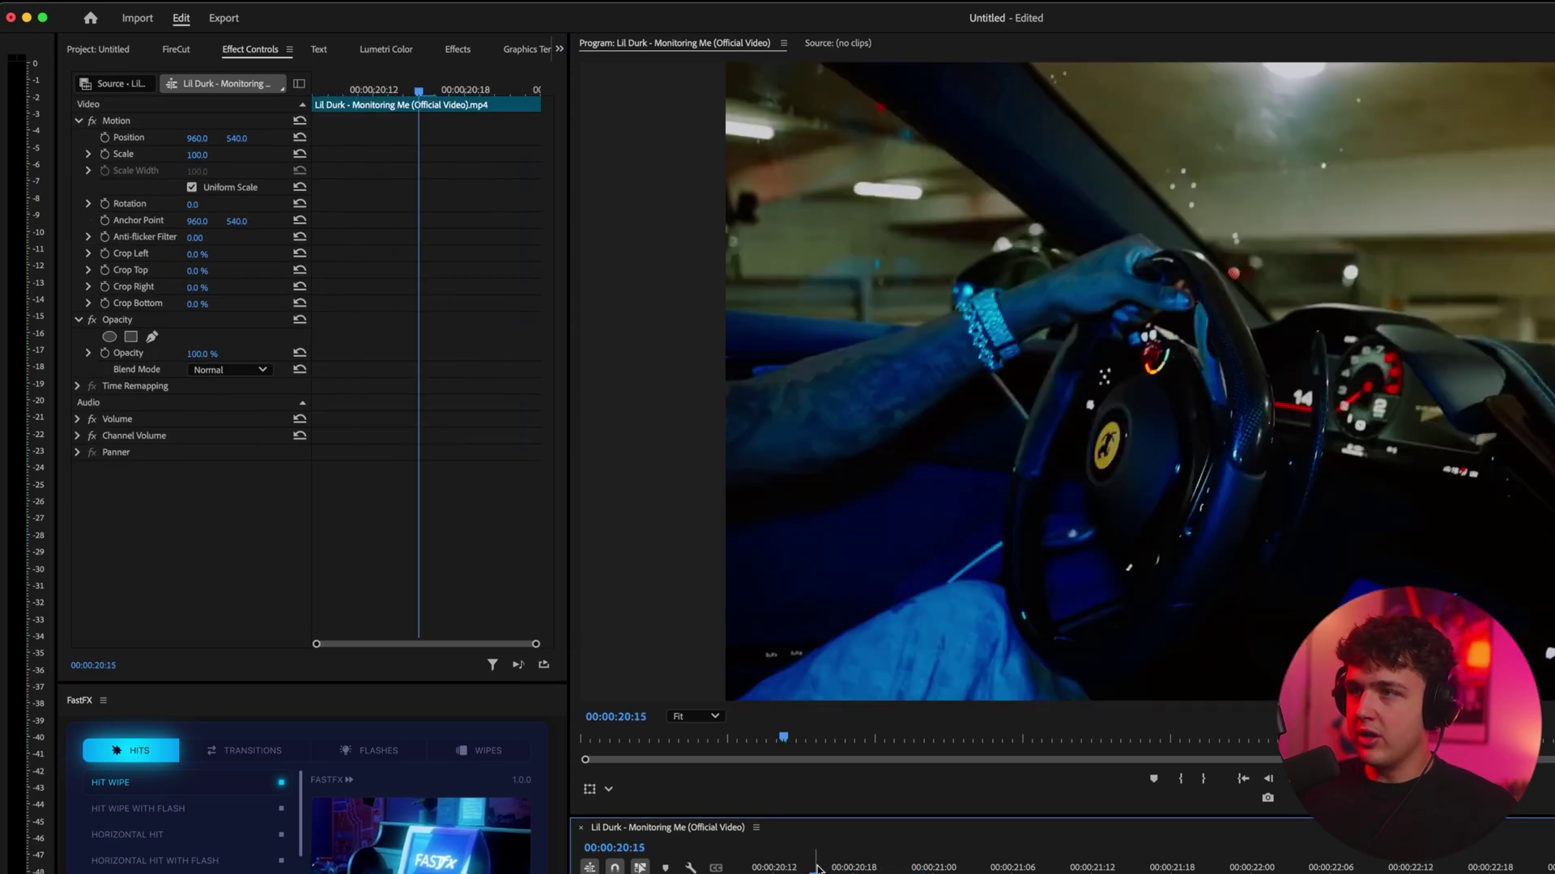
# - Raise Blur Length to 19.0 at 00:00:20:19 and play back the blurred transition
pyautogui.moveTo(817, 868); pyautogui.dragTo(866, 871)
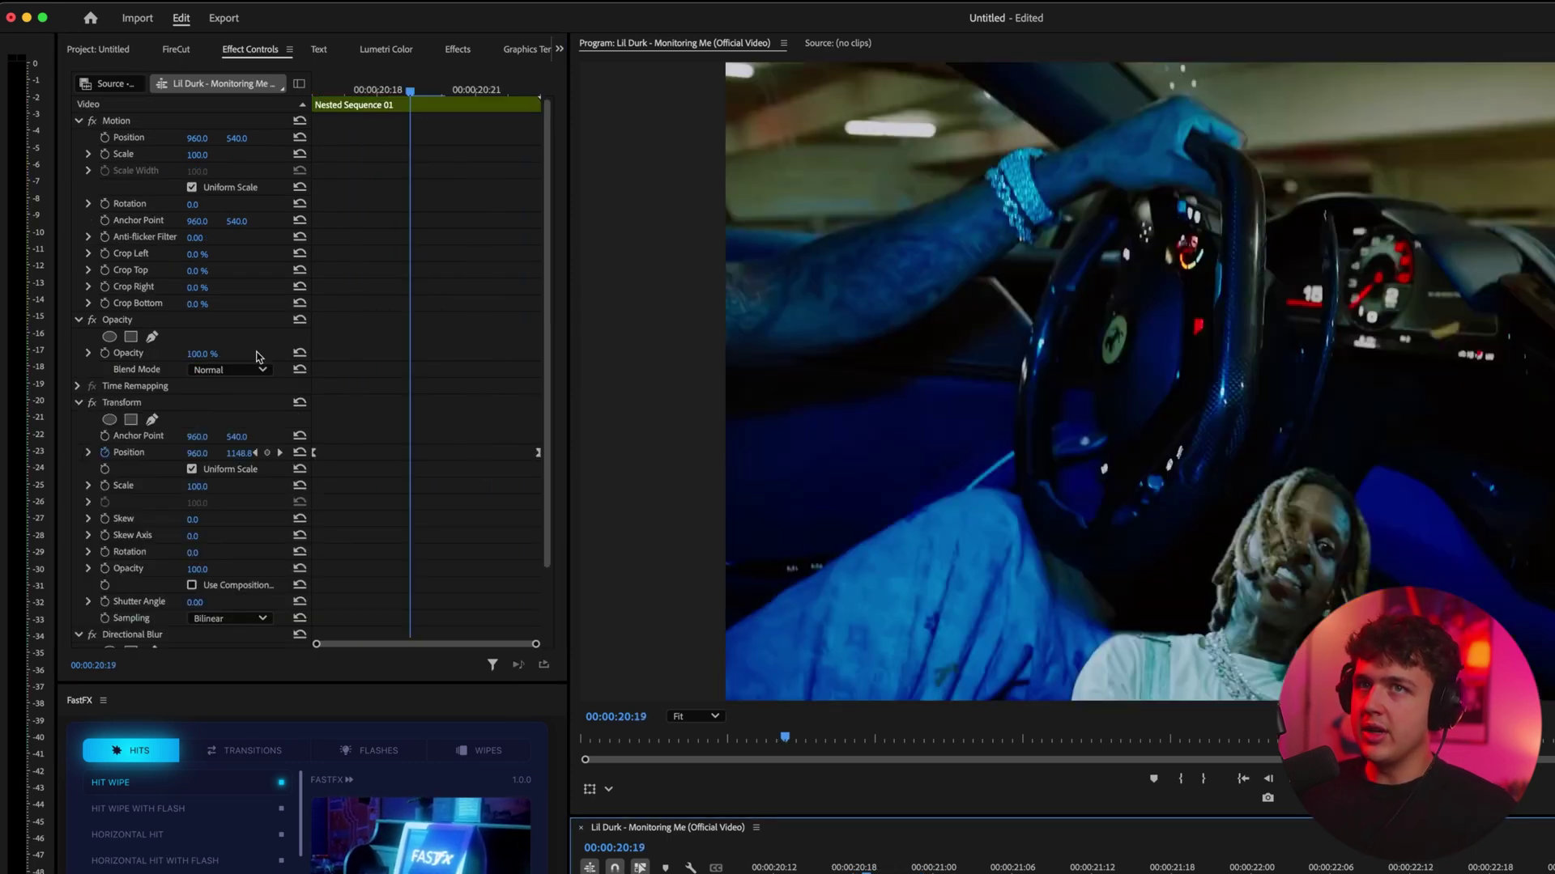
pyautogui.scroll(-3, 228, 631)
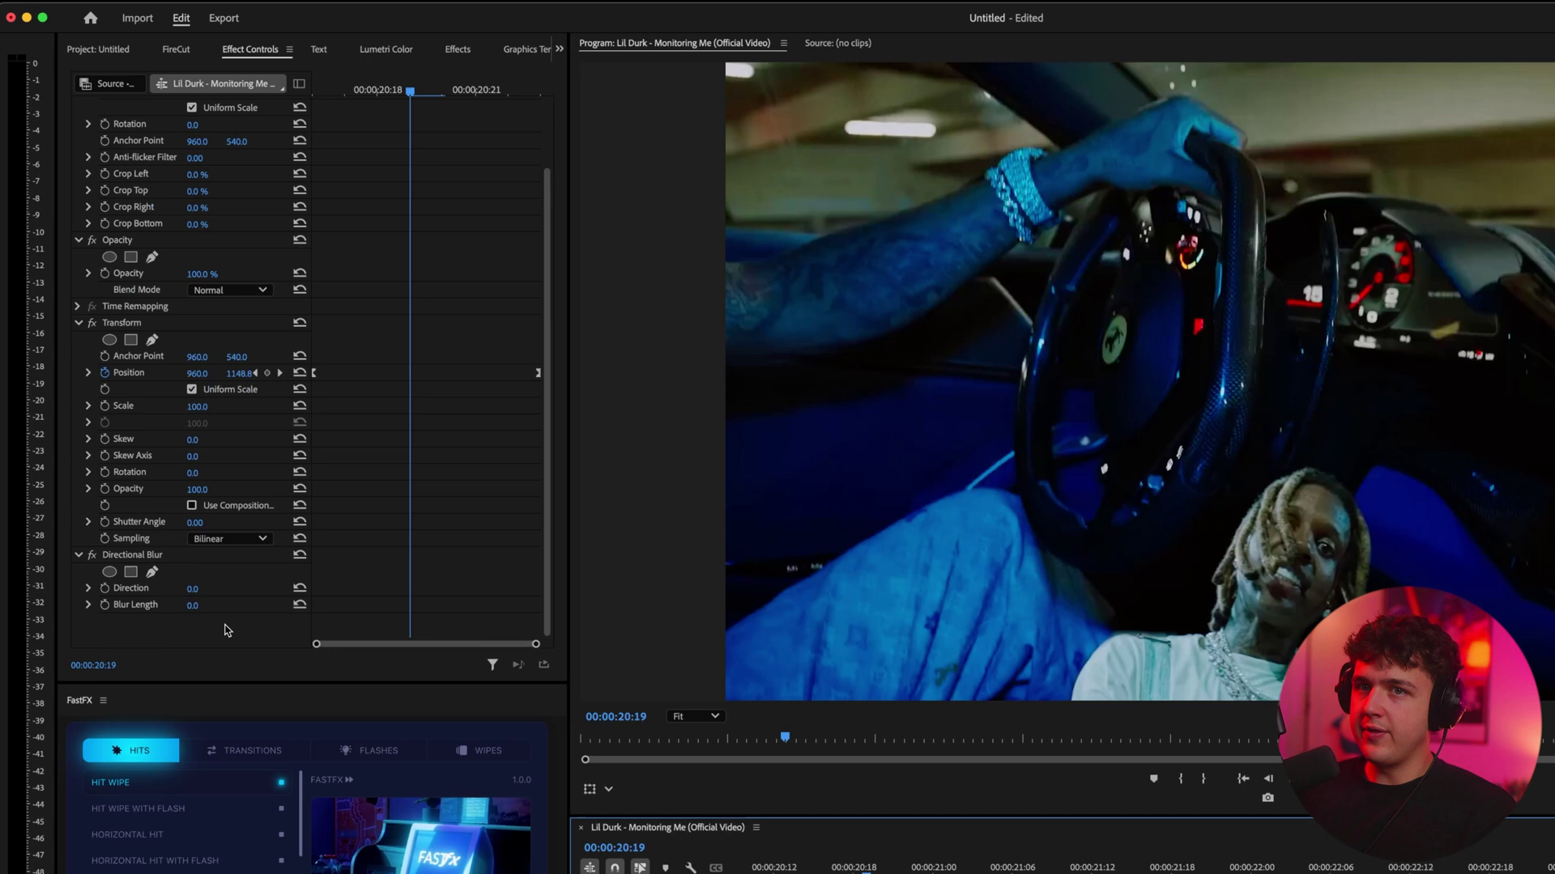
pyautogui.moveTo(202, 610); pyautogui.dragTo(205, 610)
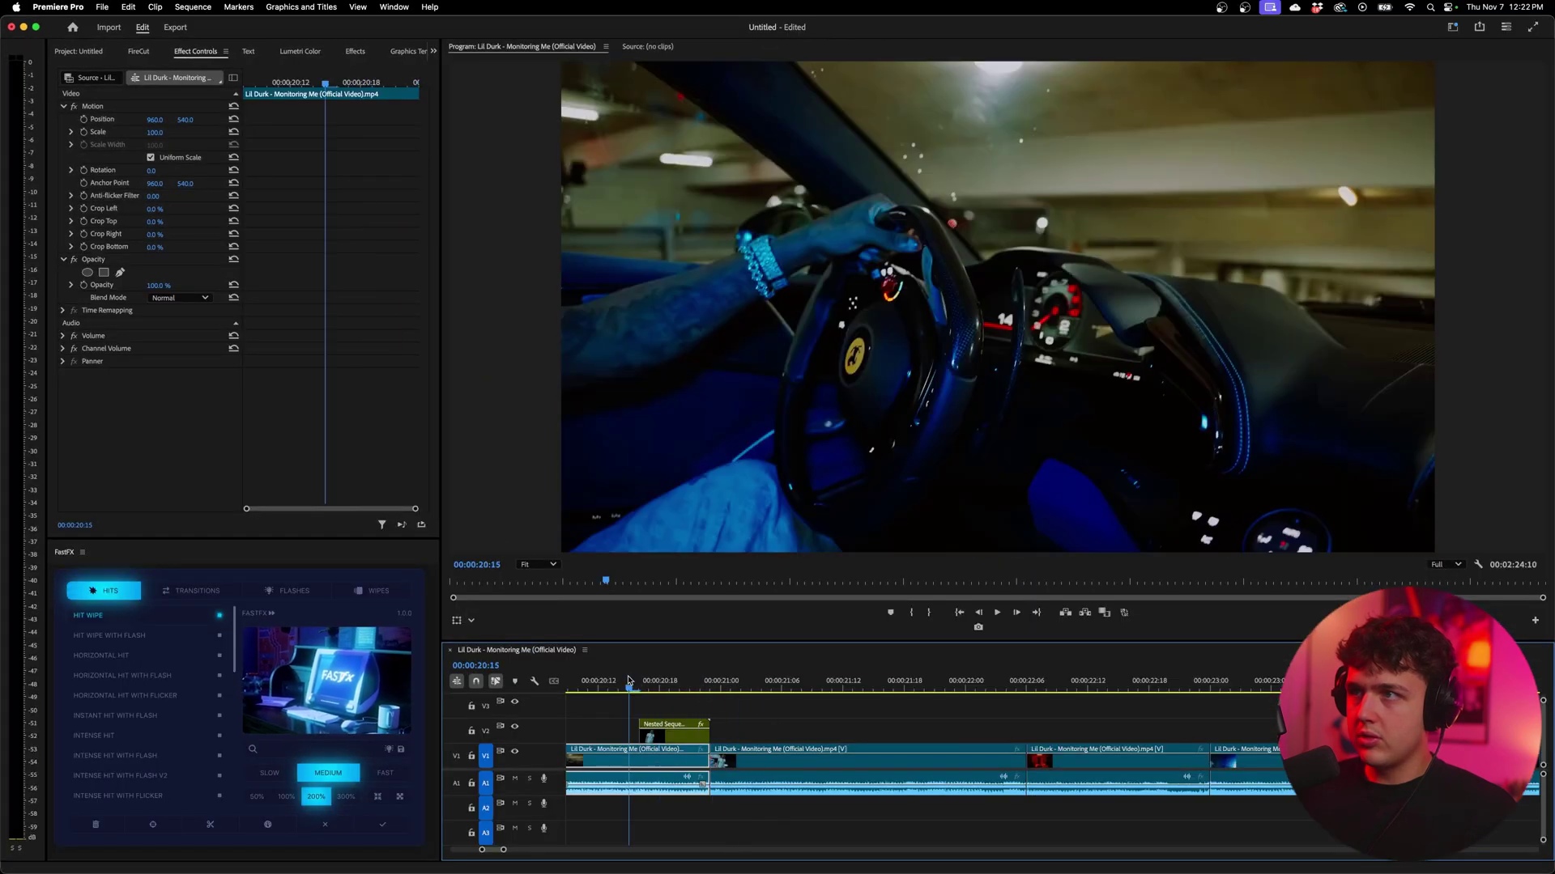
pyautogui.press('space')
pyautogui.moveTo(714, 687); pyautogui.dragTo(711, 687)
# - Zoom the timeline around the playhead, focus the FastFX panel, and untarget track V1
pyautogui.press('-')
pyautogui.press('-')
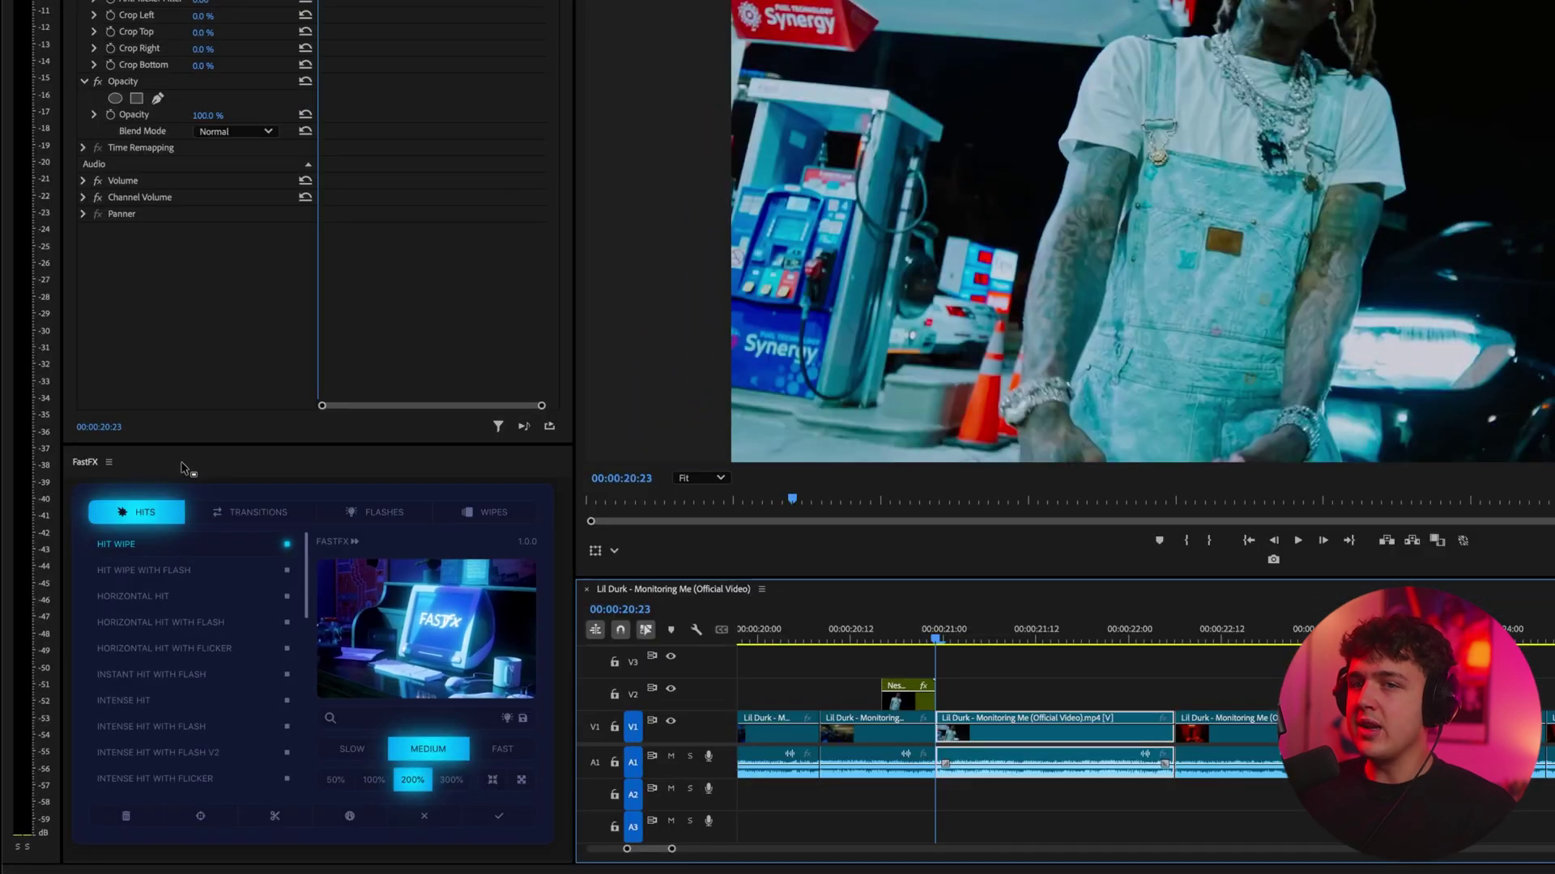
pyautogui.click(185, 470)
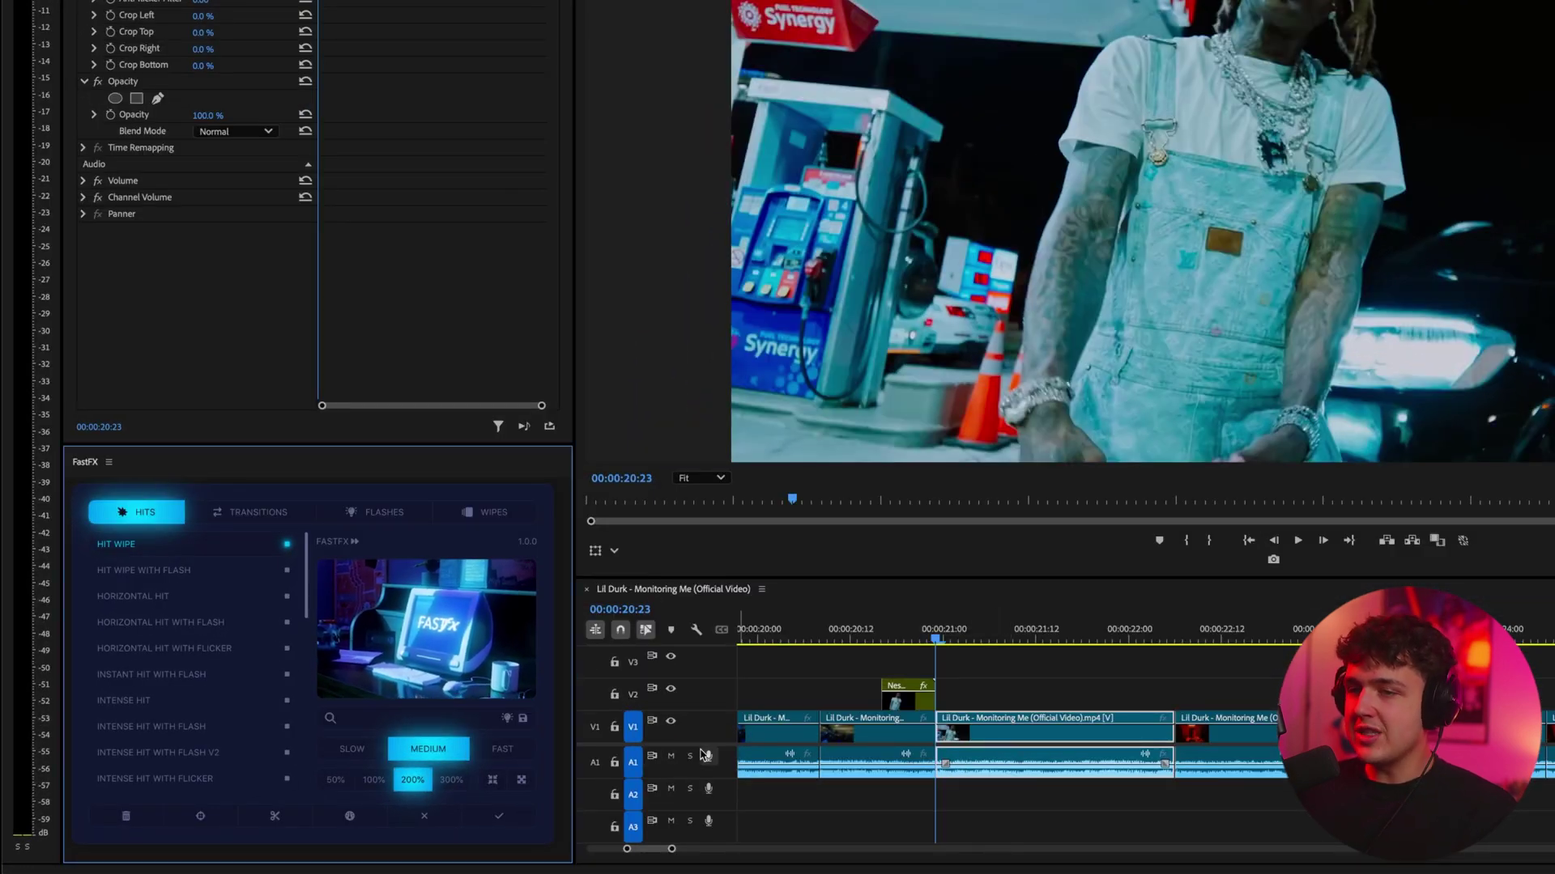
pyautogui.click(635, 731)
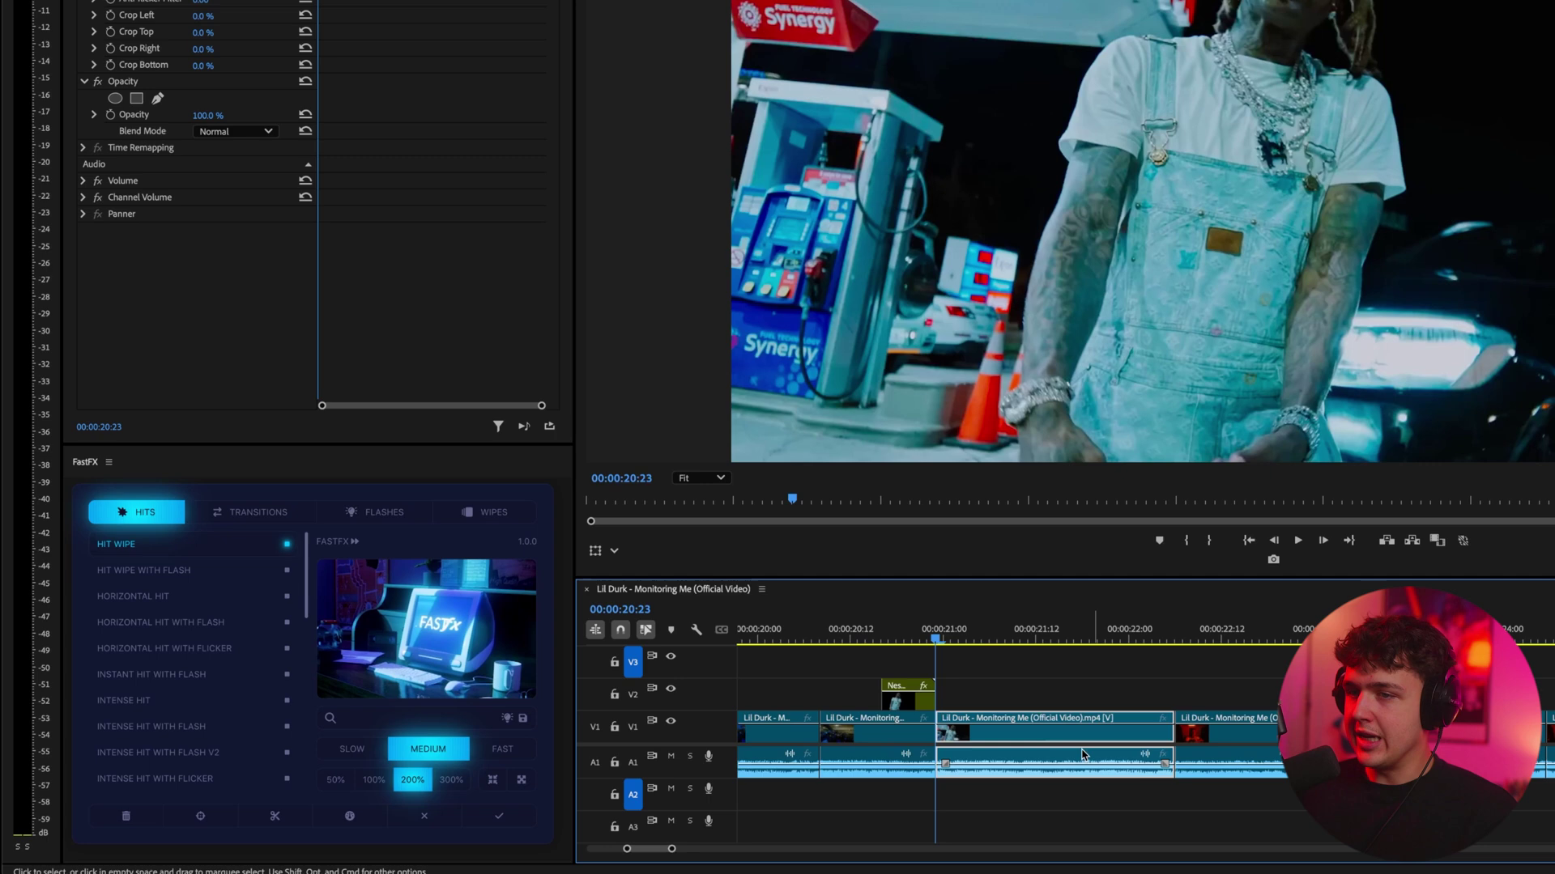
pyautogui.scroll(2, 1045, 712)
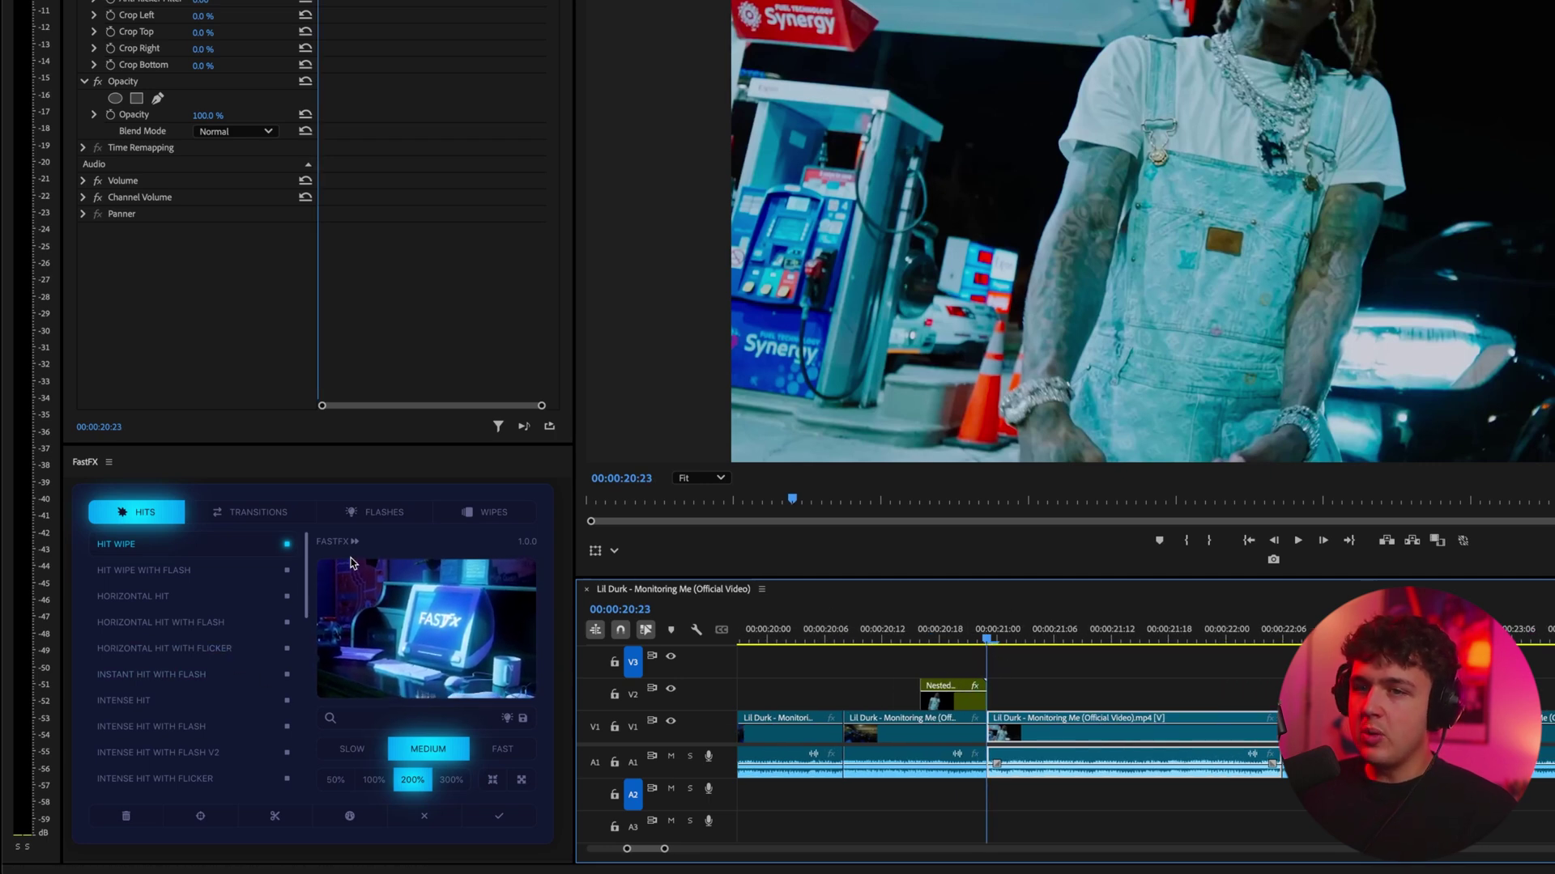
# - Apply the FastFX Basic Flash preset to V3 at the playhead and enlarge the timeline
pyautogui.click(375, 512)
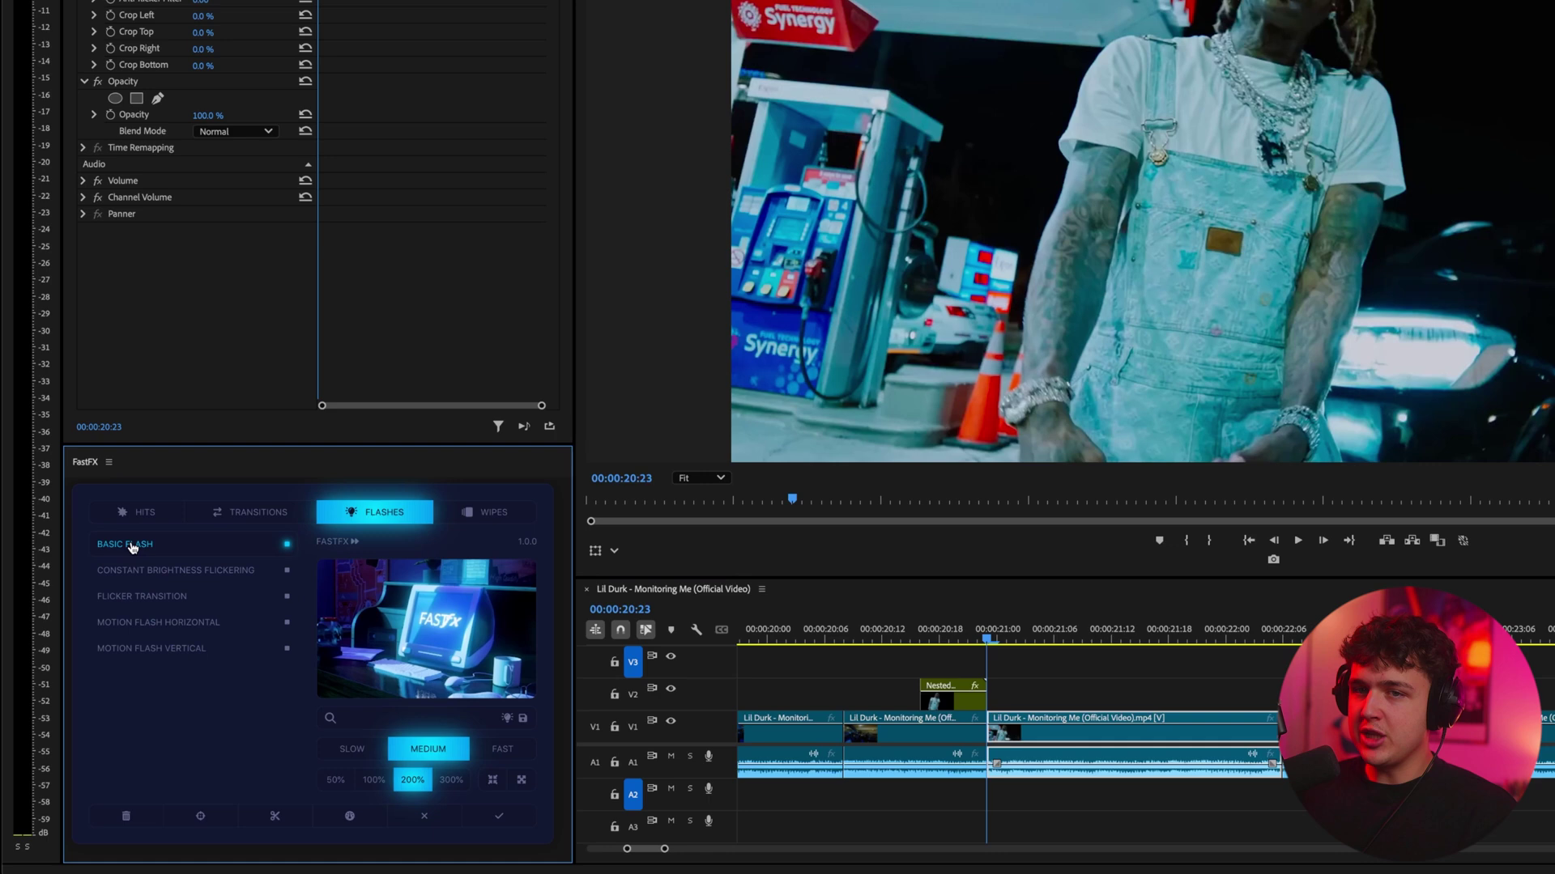
pyautogui.click(467, 819)
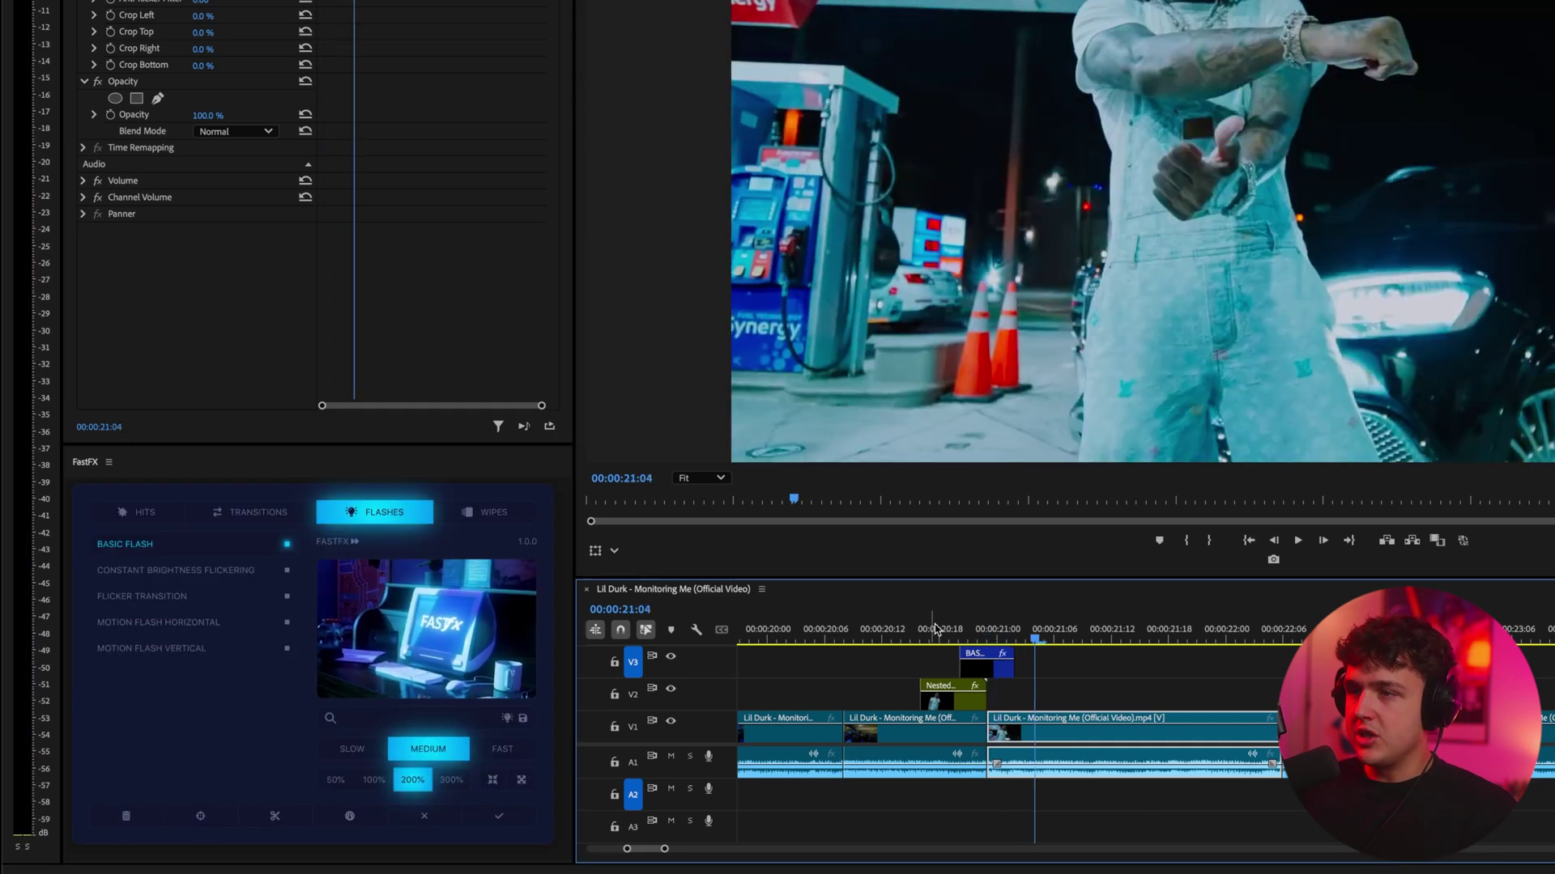
pyautogui.click(932, 632)
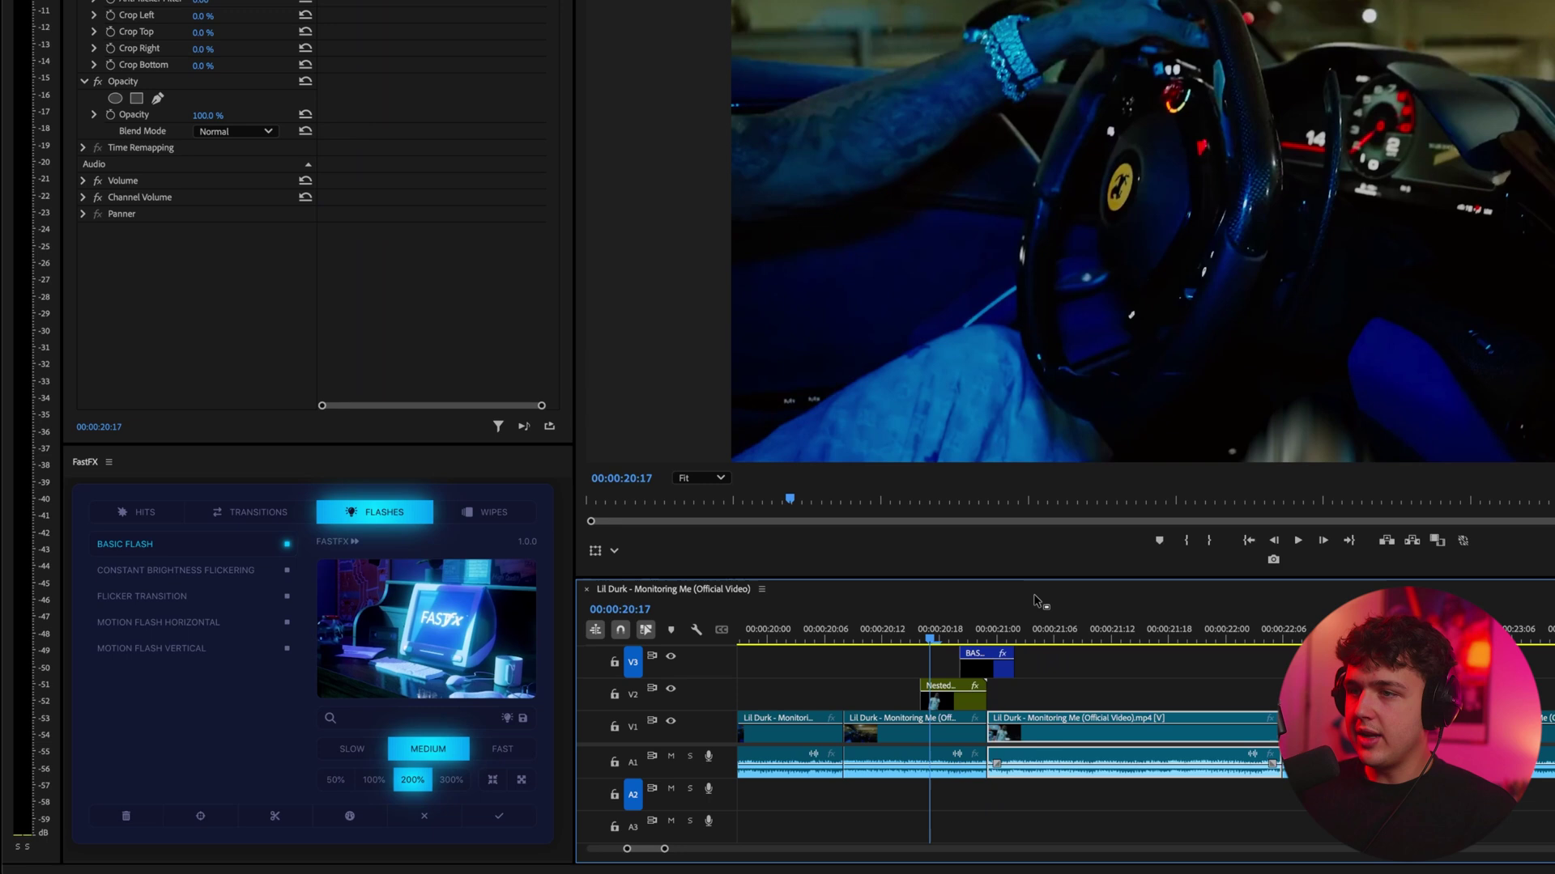
pyautogui.moveTo(1020, 577); pyautogui.dragTo(1012, 393)
pyautogui.click(987, 437)
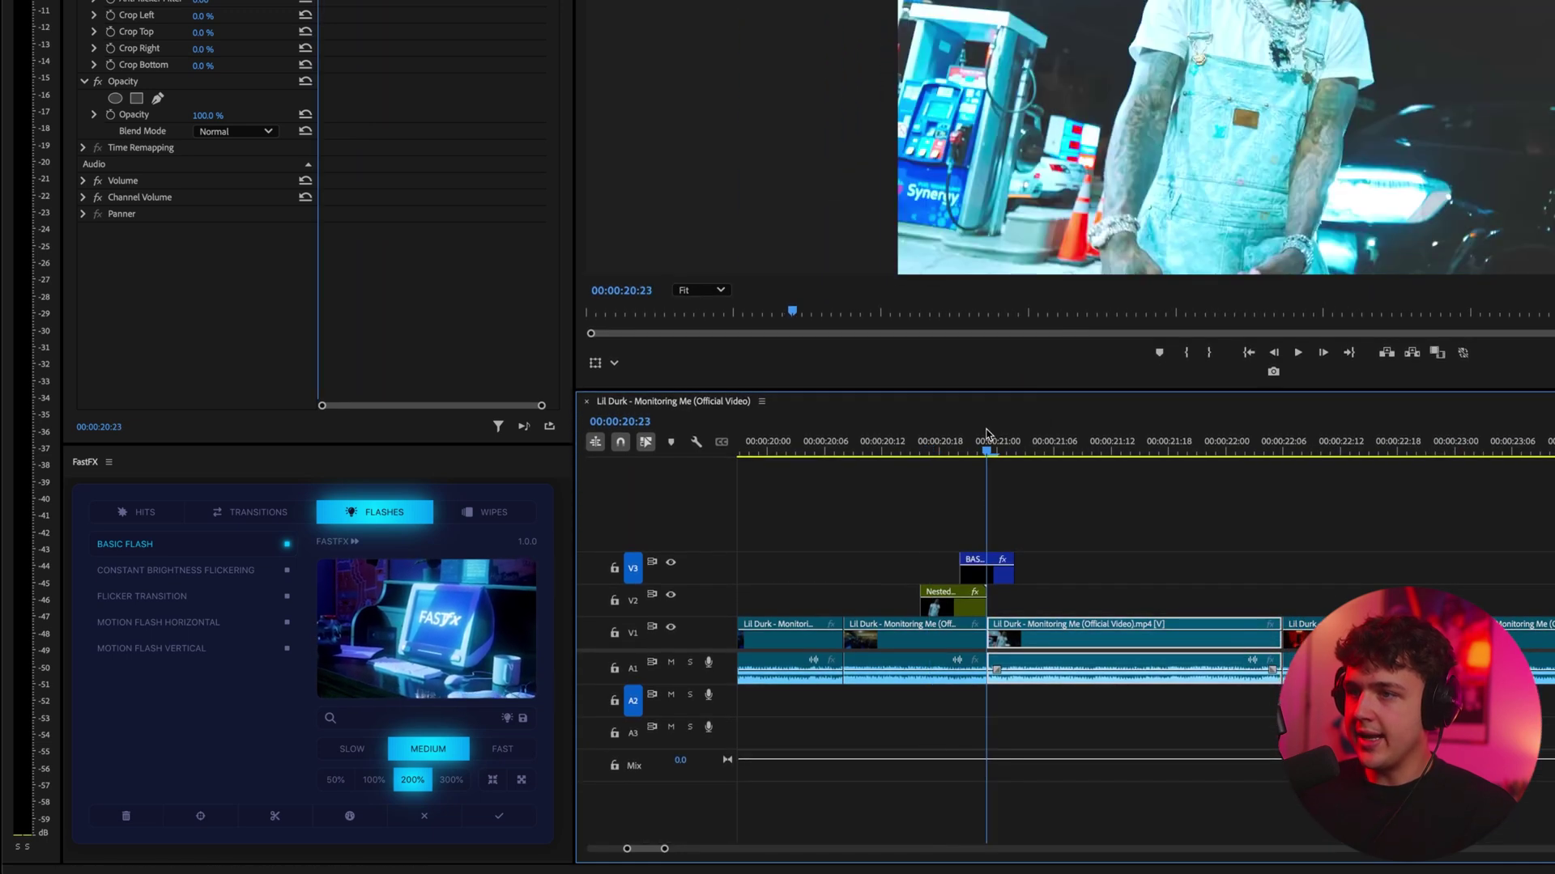
# - Add one video and one audio track, creating V4 and A4
pyautogui.rightClick(656, 526)
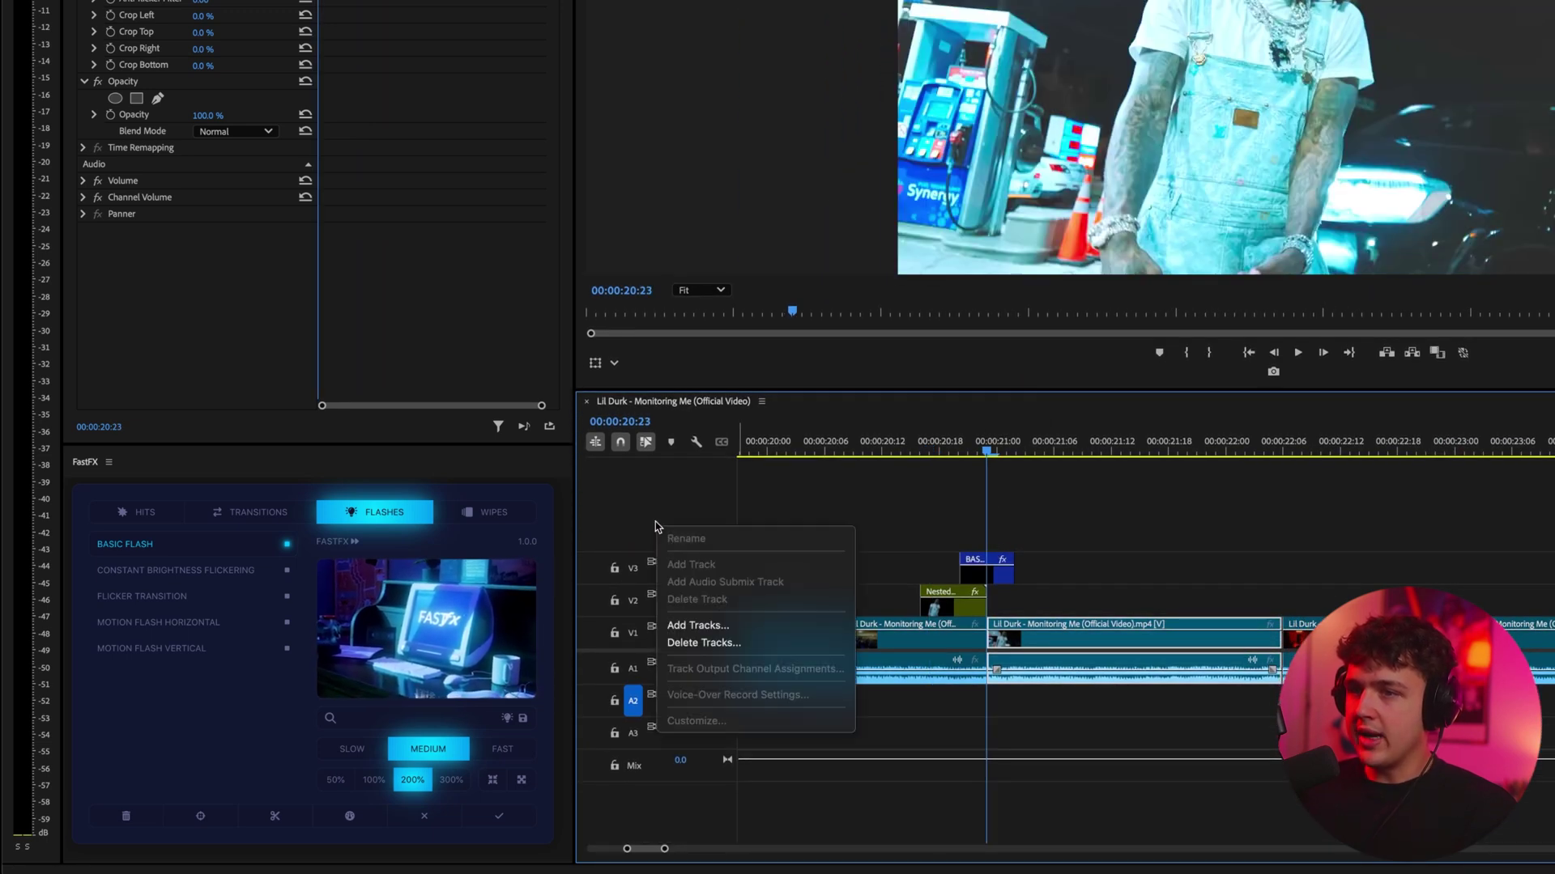
pyautogui.click(691, 627)
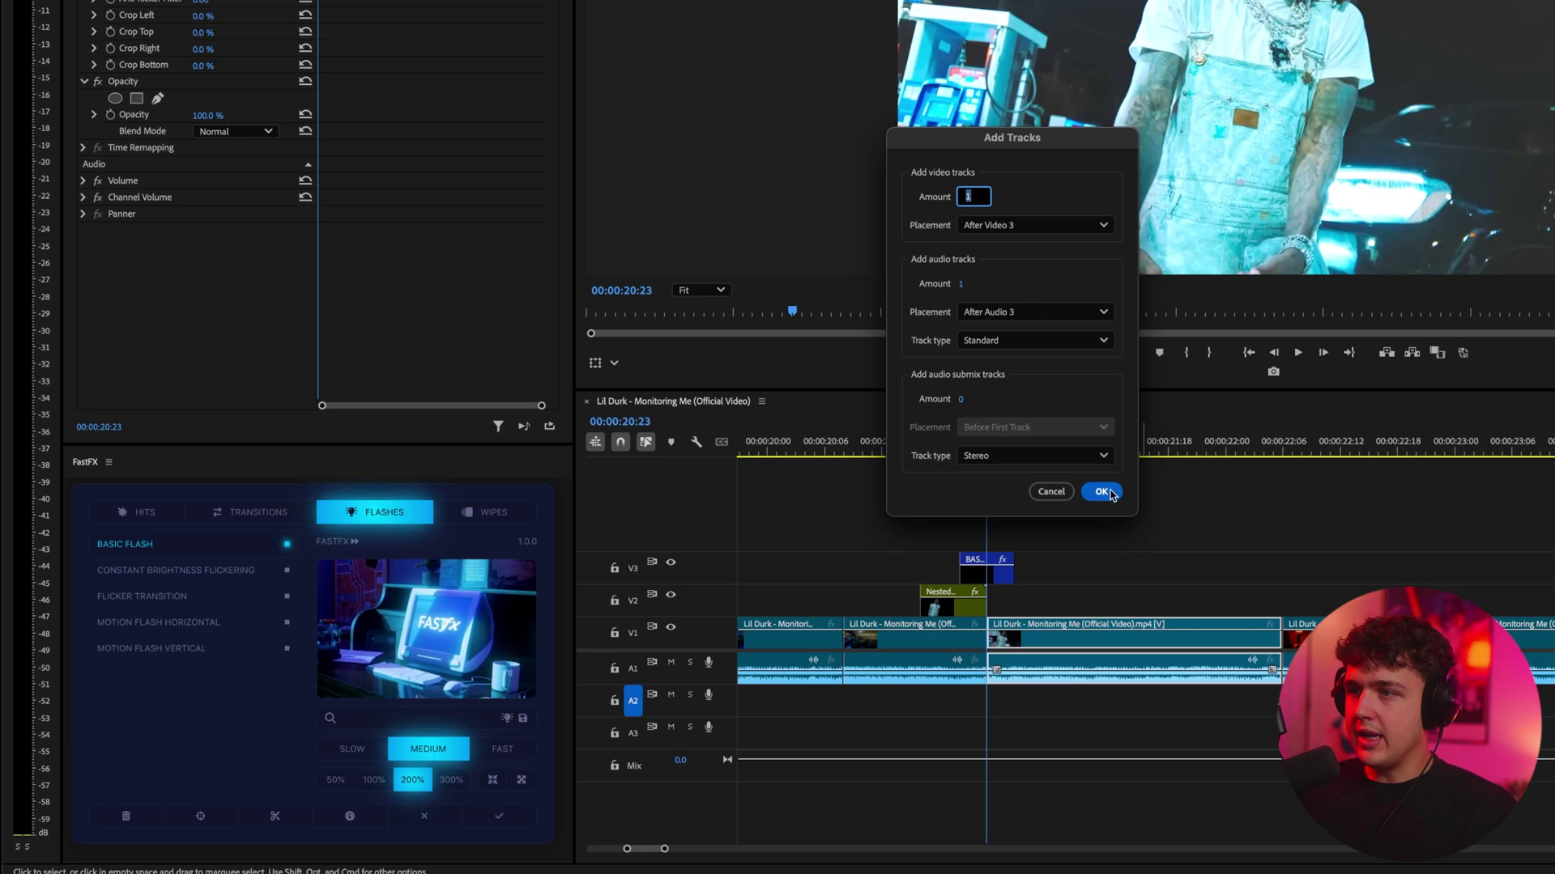
pyautogui.click(1101, 492)
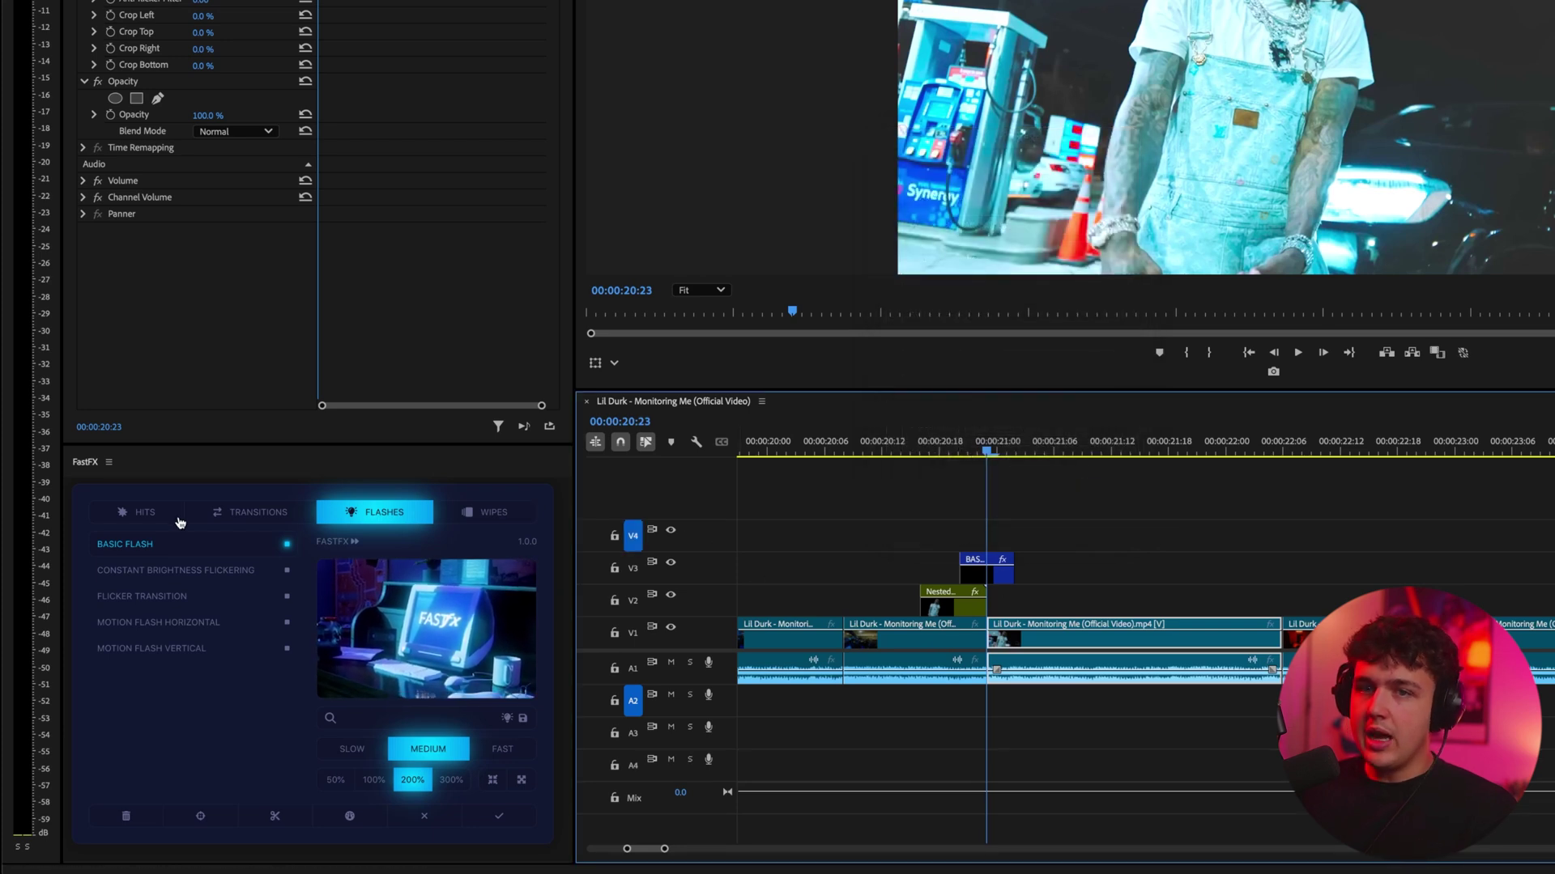
# - Apply the FastFX Soft Hit preset onto V4 above the Basic Flash and scrub through it at 00:00:21:00
pyautogui.click(146, 512)
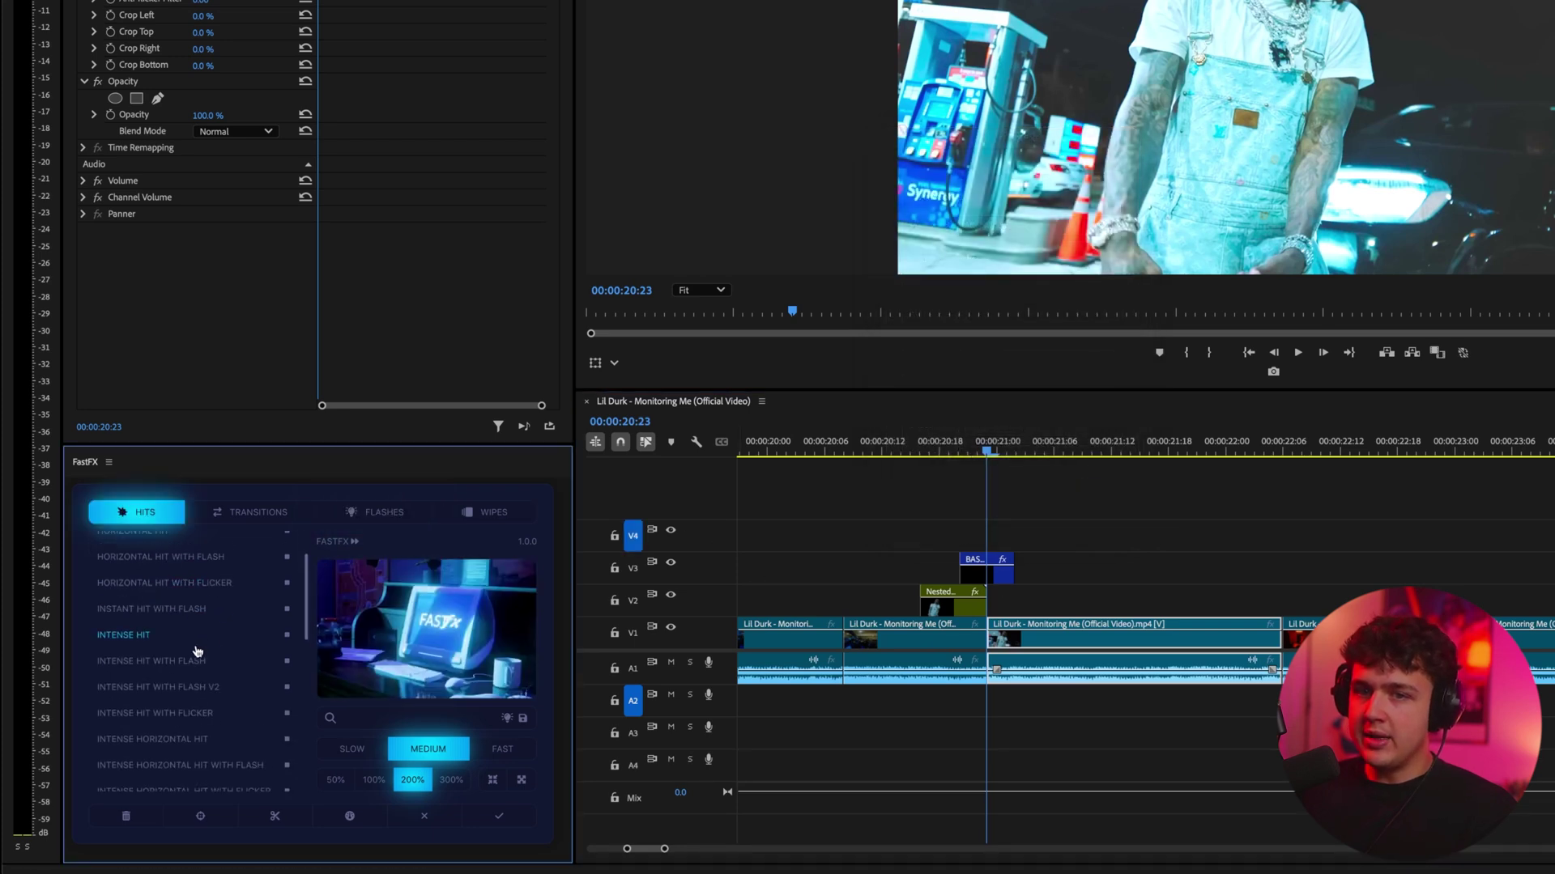
pyautogui.scroll(-5, 202, 672)
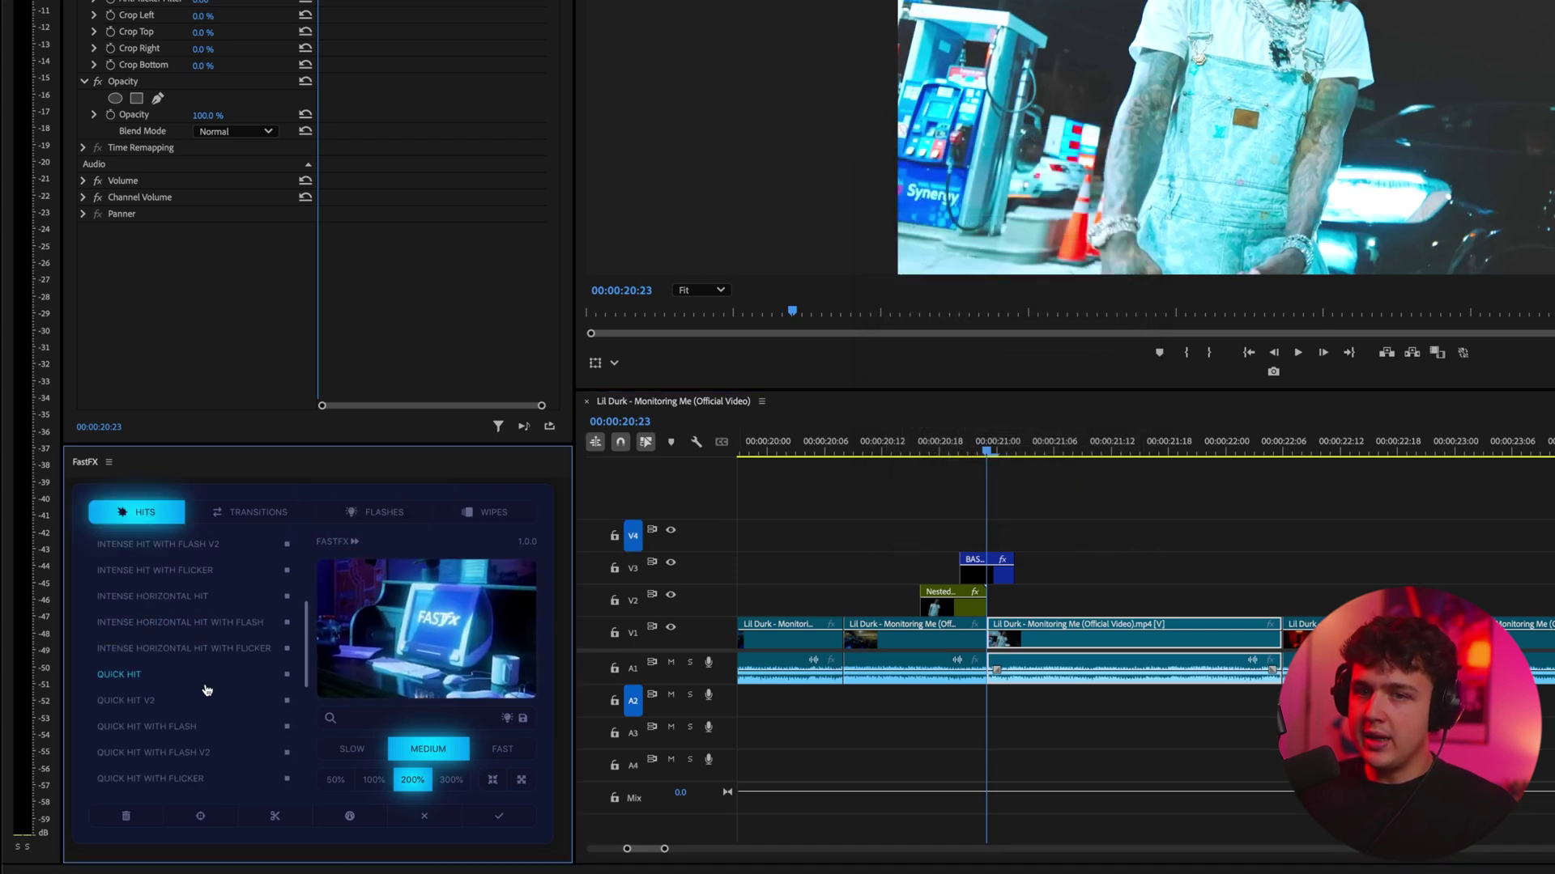
pyautogui.click(206, 675)
pyautogui.scroll(-1, 208, 684)
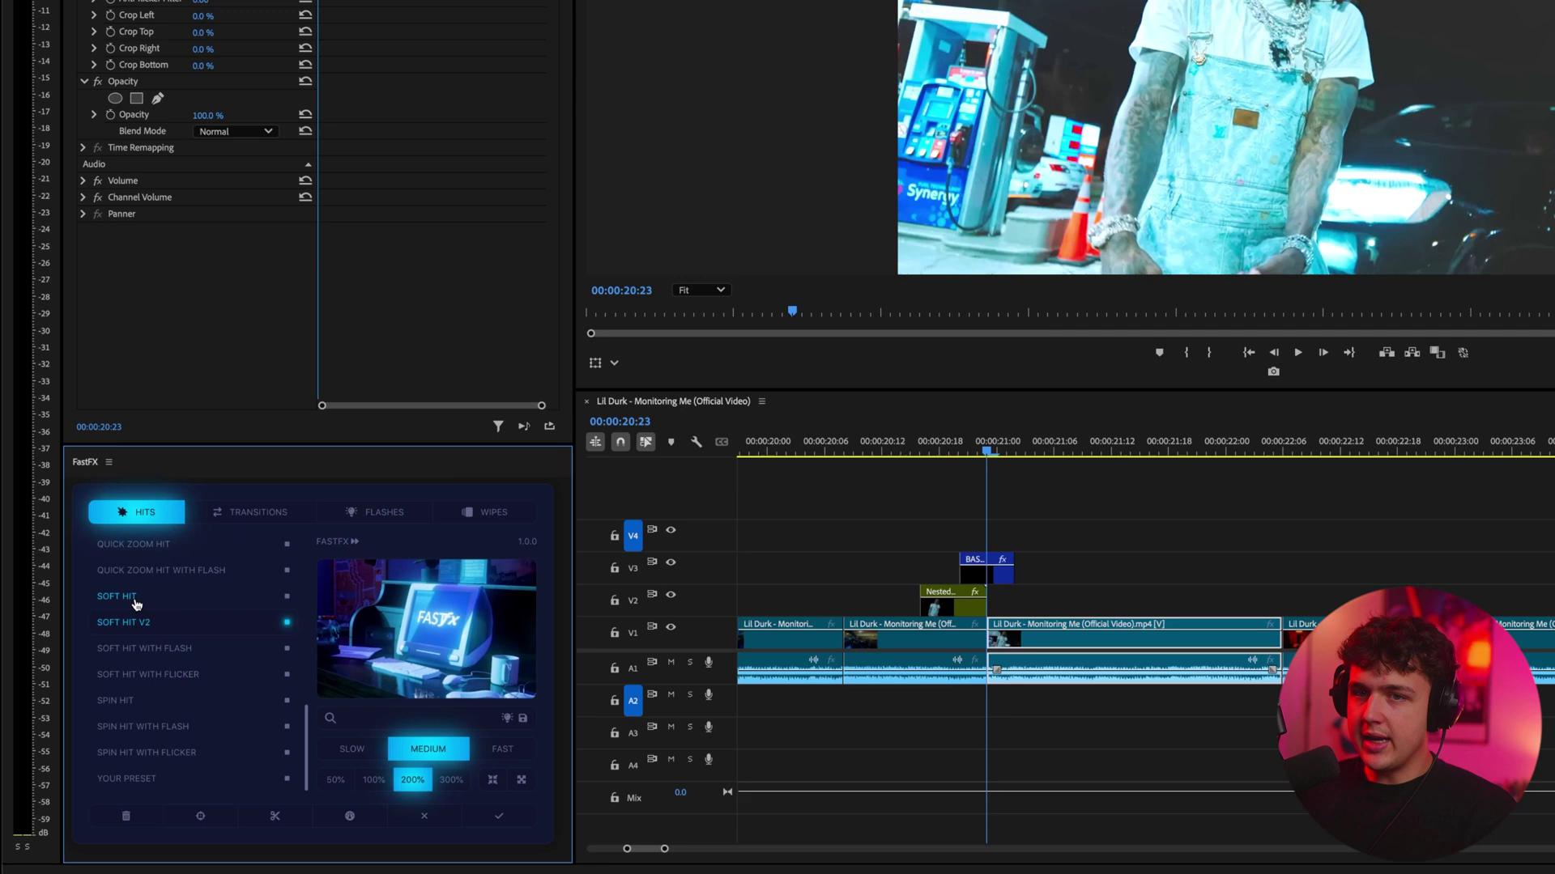
pyautogui.click(453, 652)
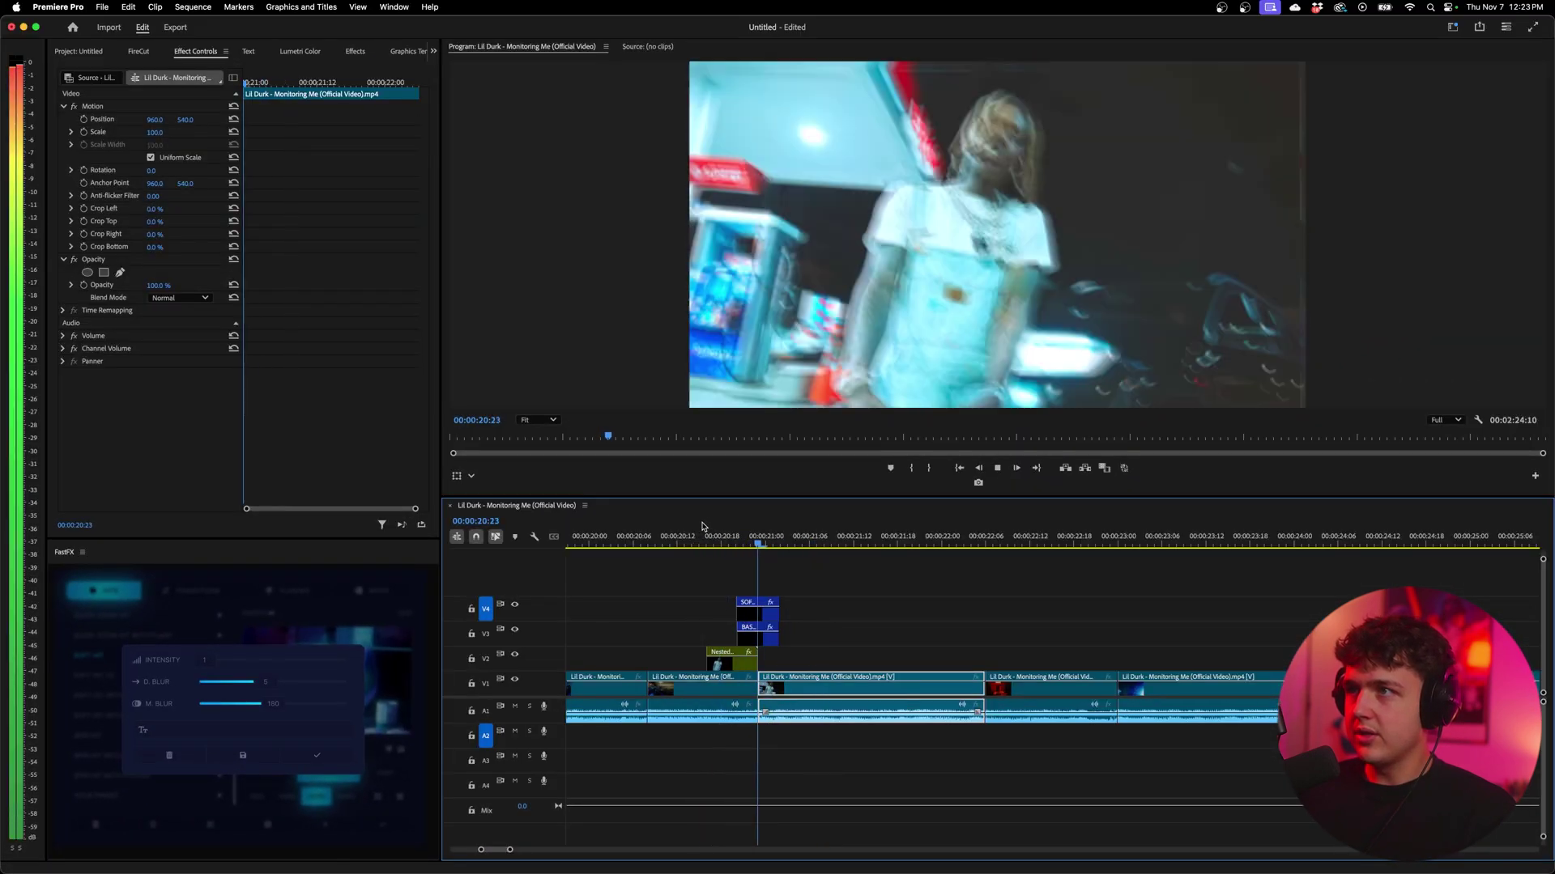
pyautogui.click(770, 540)
pyautogui.moveTo(771, 540); pyautogui.dragTo(672, 547)
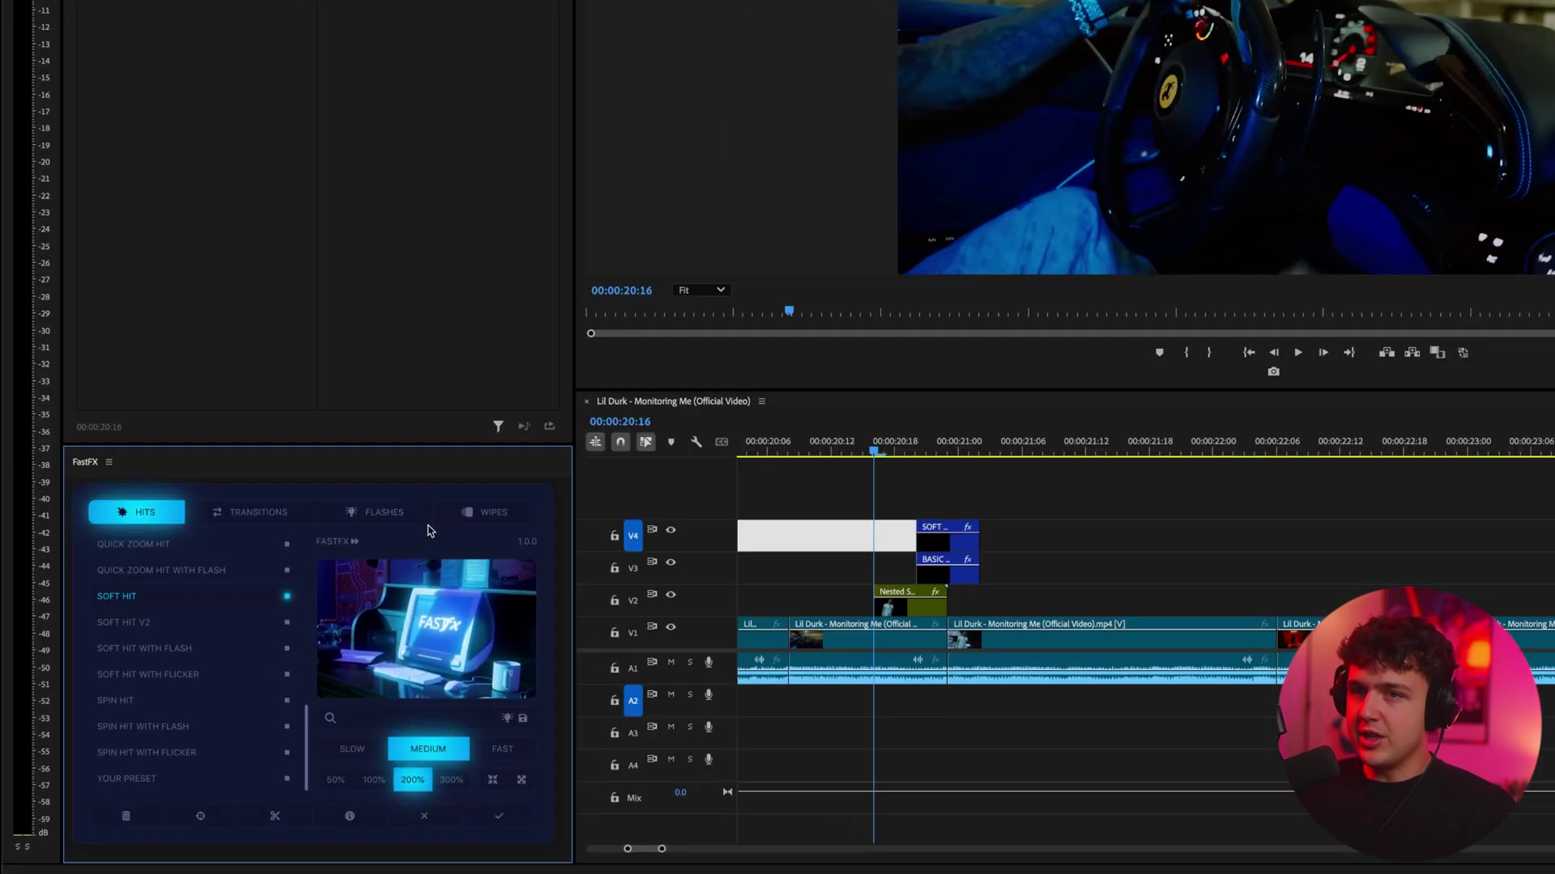
# - Choose the FastFX Flicker Transition preset and move the Soft Hit clip from V4 up to V5
pyautogui.click(417, 516)
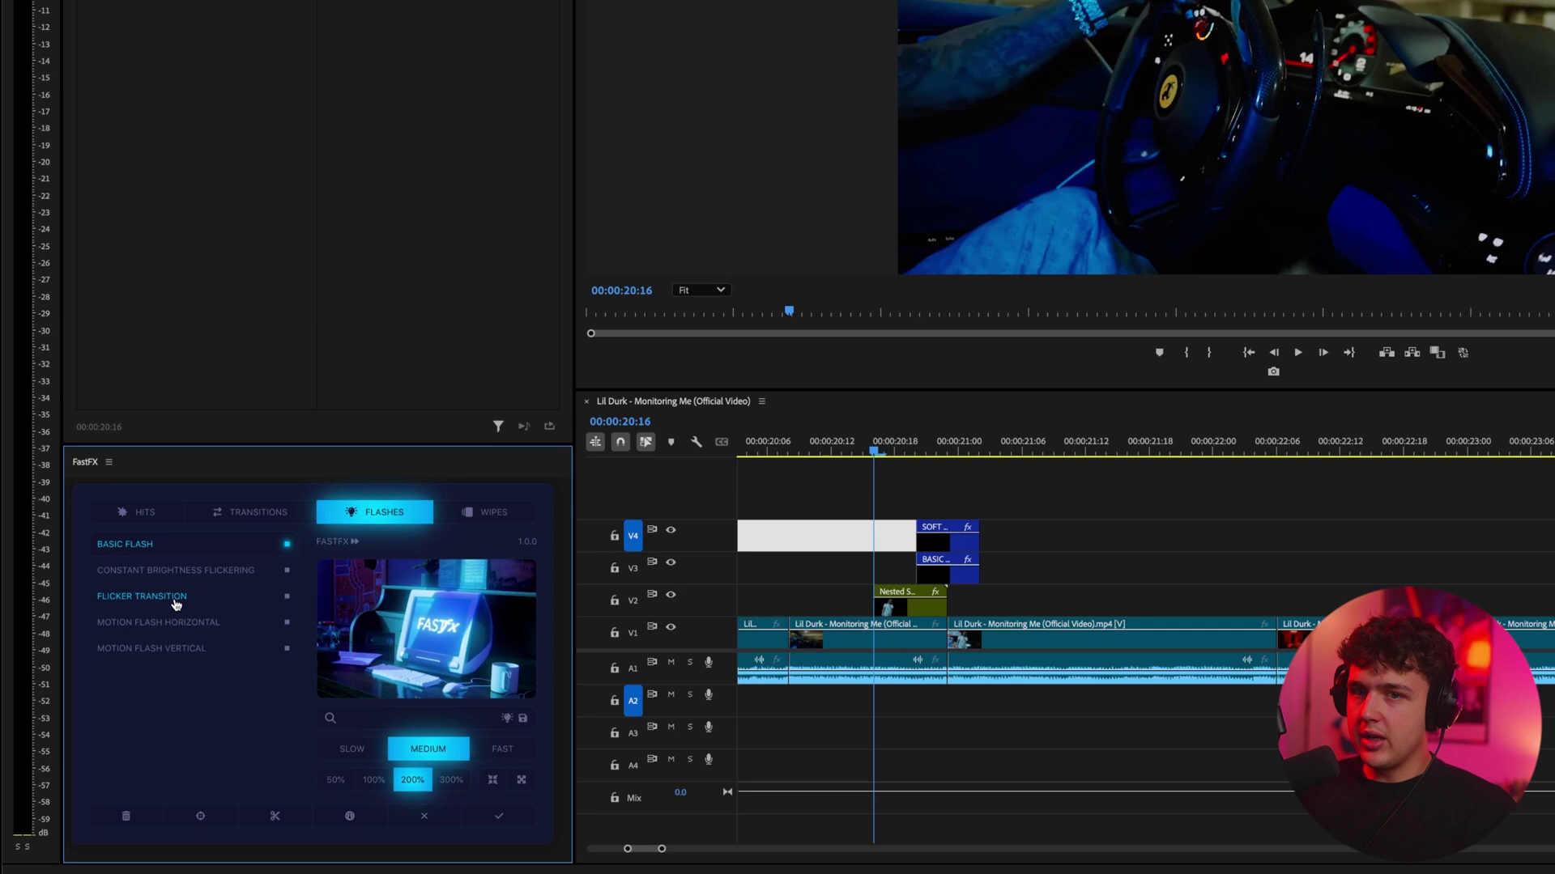
pyautogui.click(496, 816)
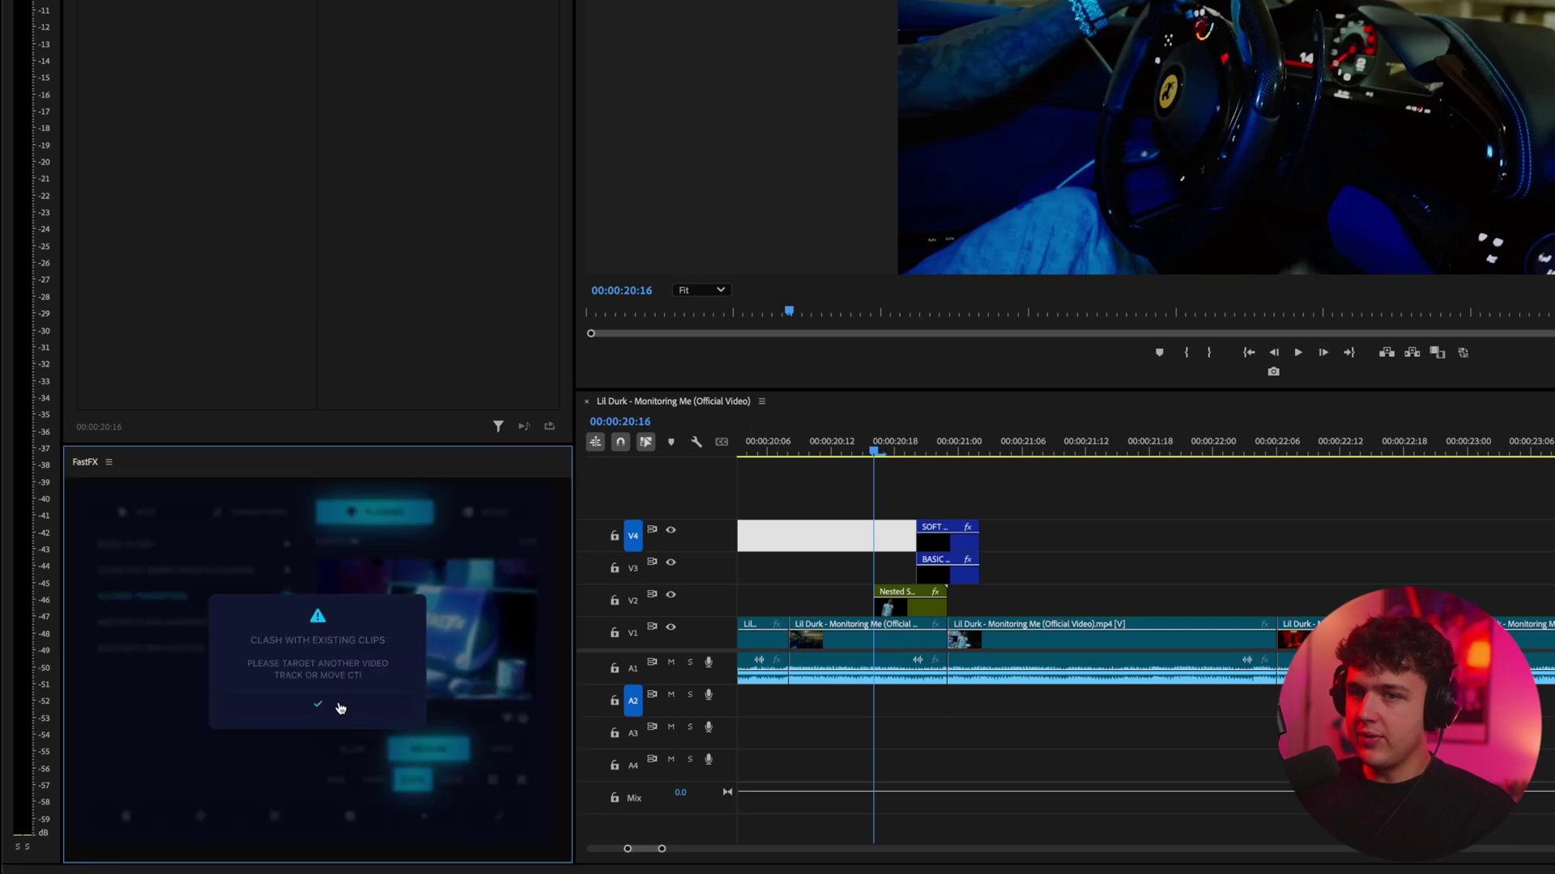
pyautogui.click(903, 540)
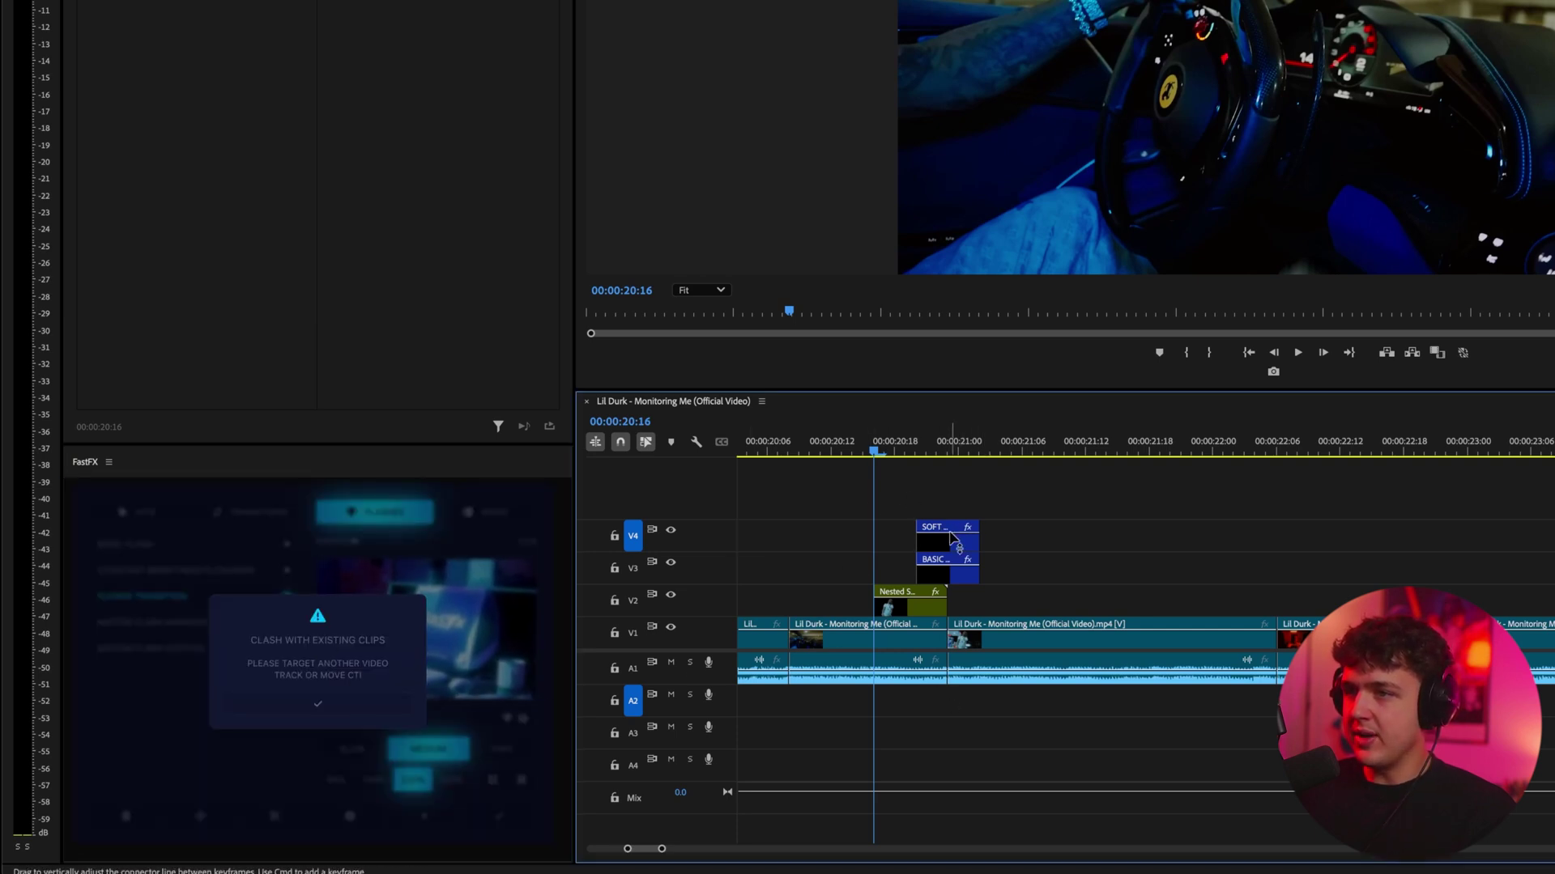
pyautogui.click(954, 545)
pyautogui.hotkey('alt', 'Up')
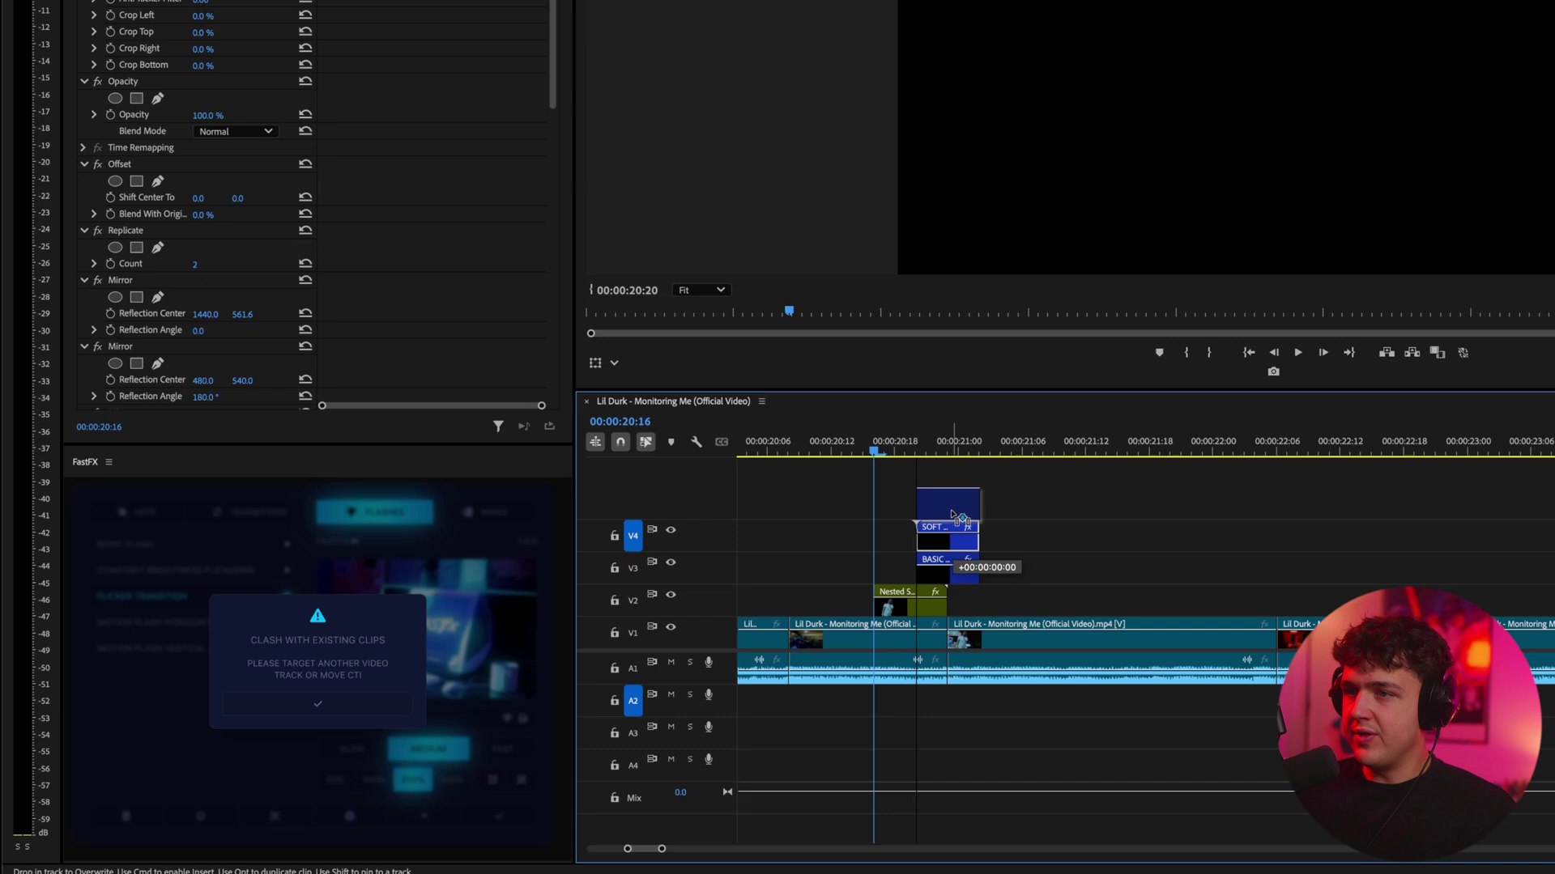
# - Dismiss the clip clash warning and place the Flicker Transition clip on V4 before the cut
pyautogui.click(363, 711)
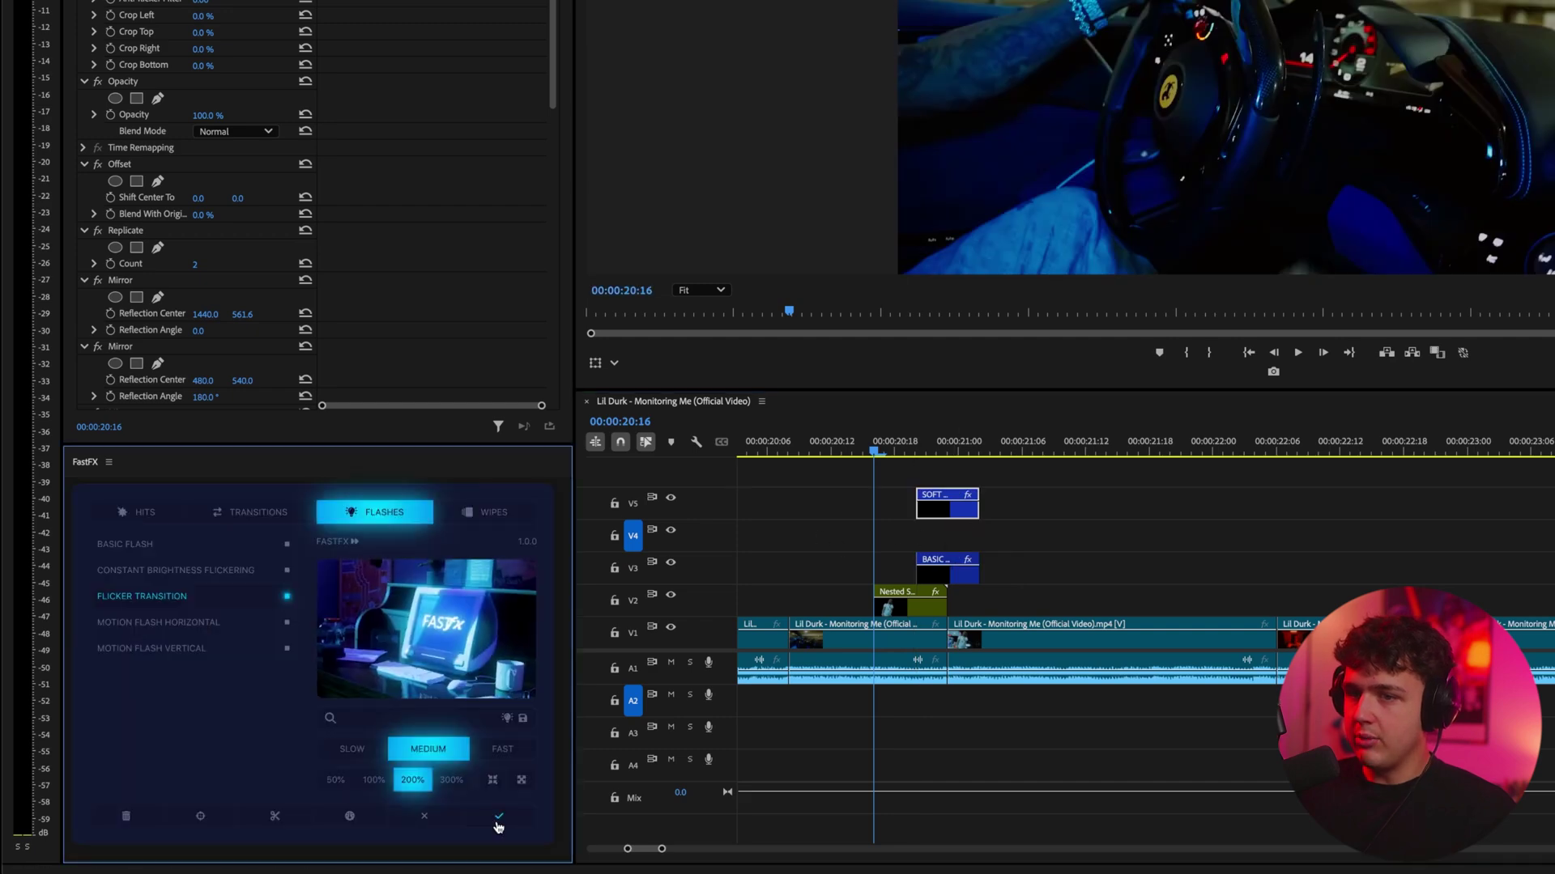
pyautogui.click(498, 822)
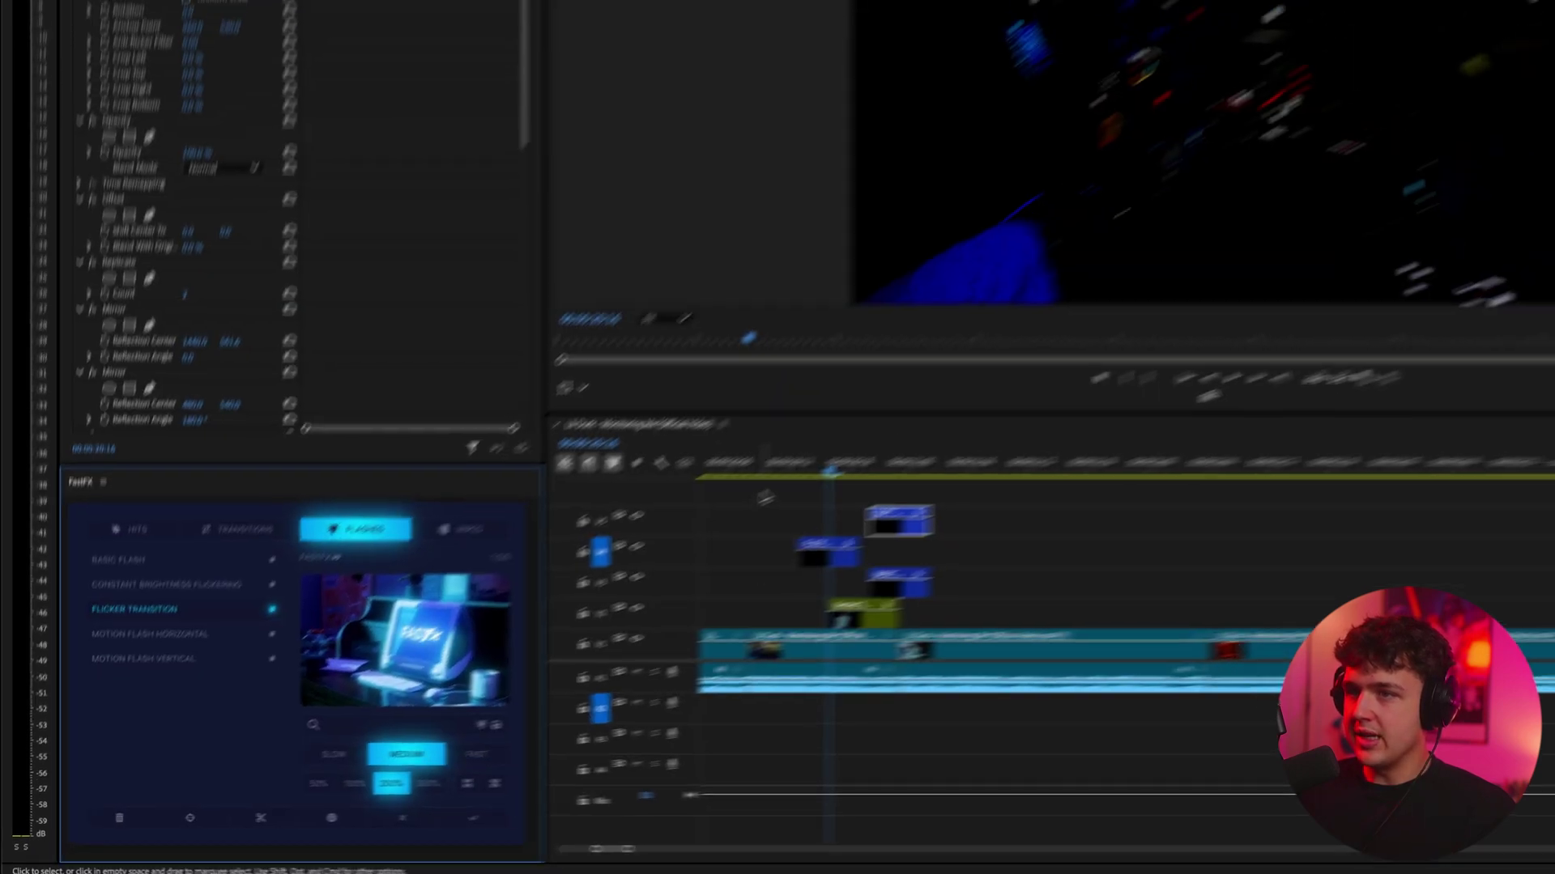
pyautogui.click(808, 456)
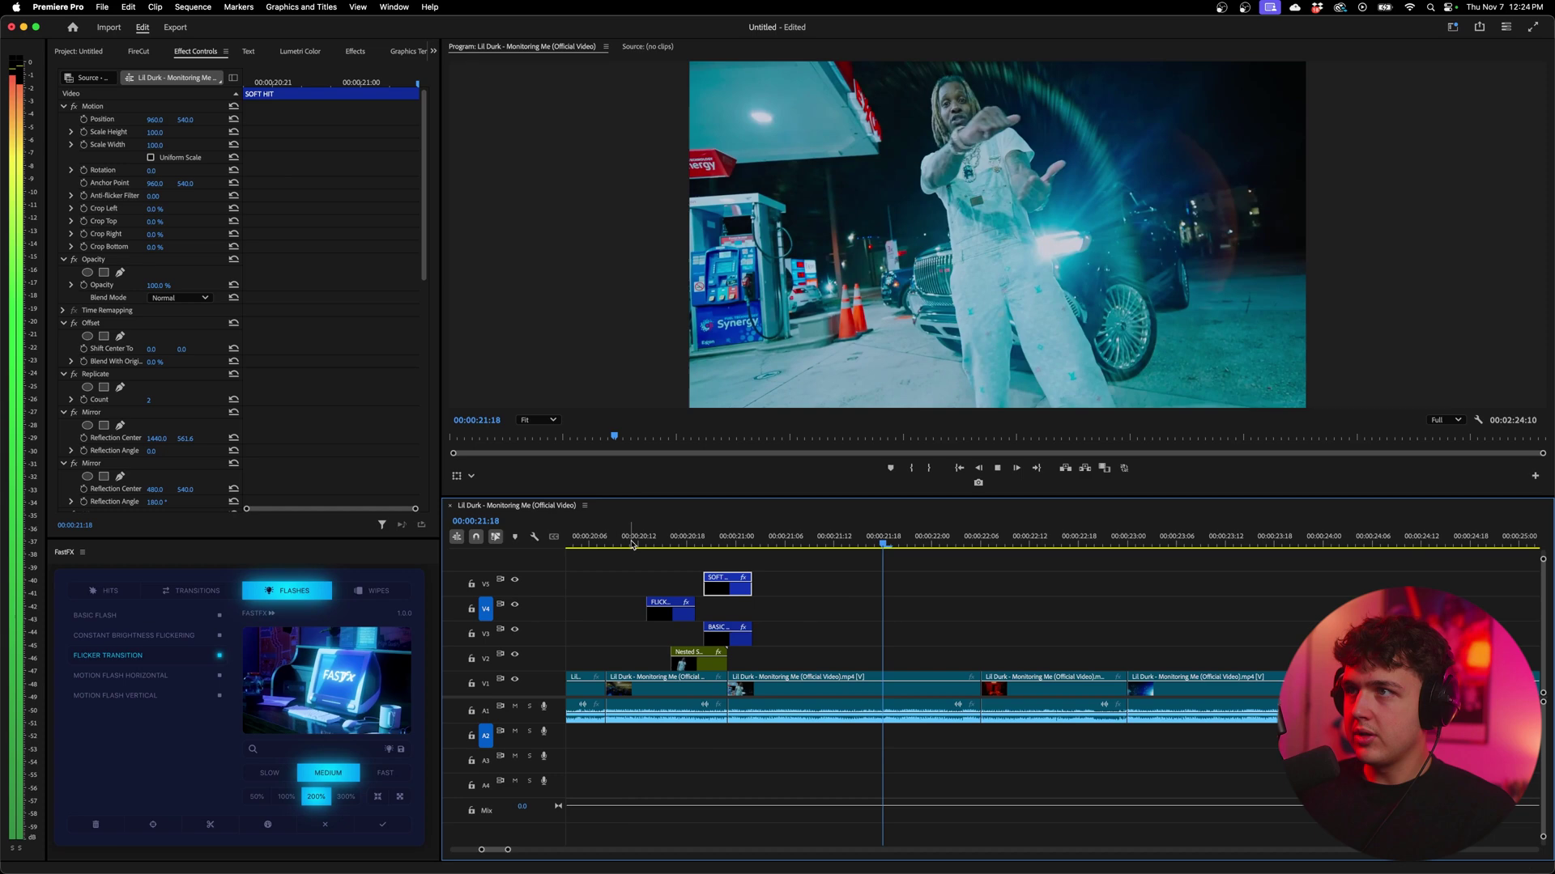
pyautogui.moveTo(633, 544); pyautogui.dragTo(705, 548)
pyautogui.press('space')
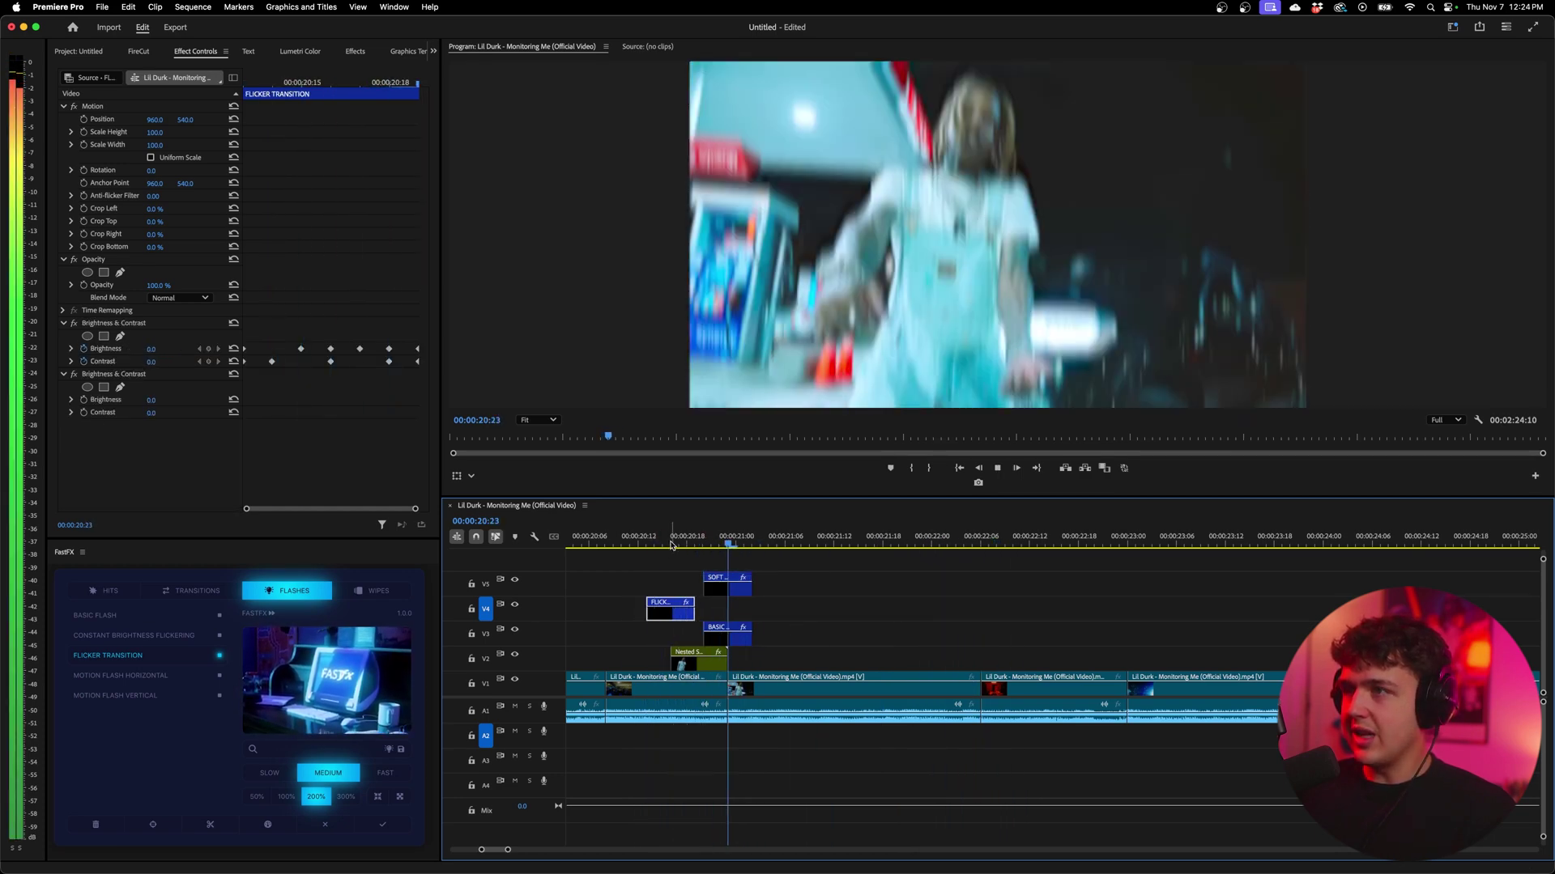
pyautogui.press('-')
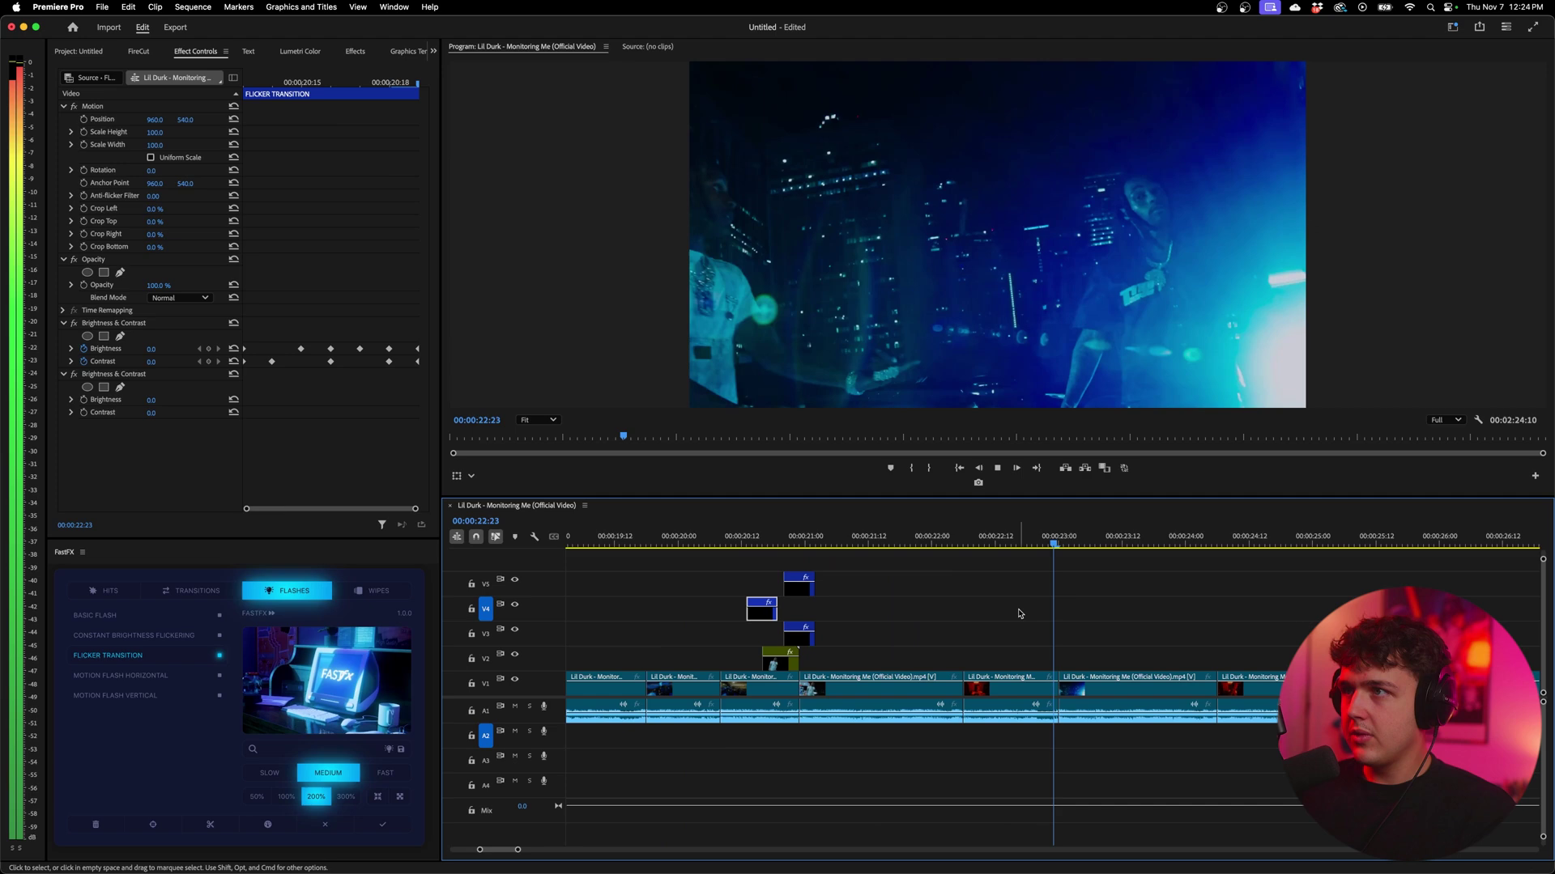
pyautogui.click(959, 545)
pyautogui.moveTo(961, 549); pyautogui.dragTo(807, 546)
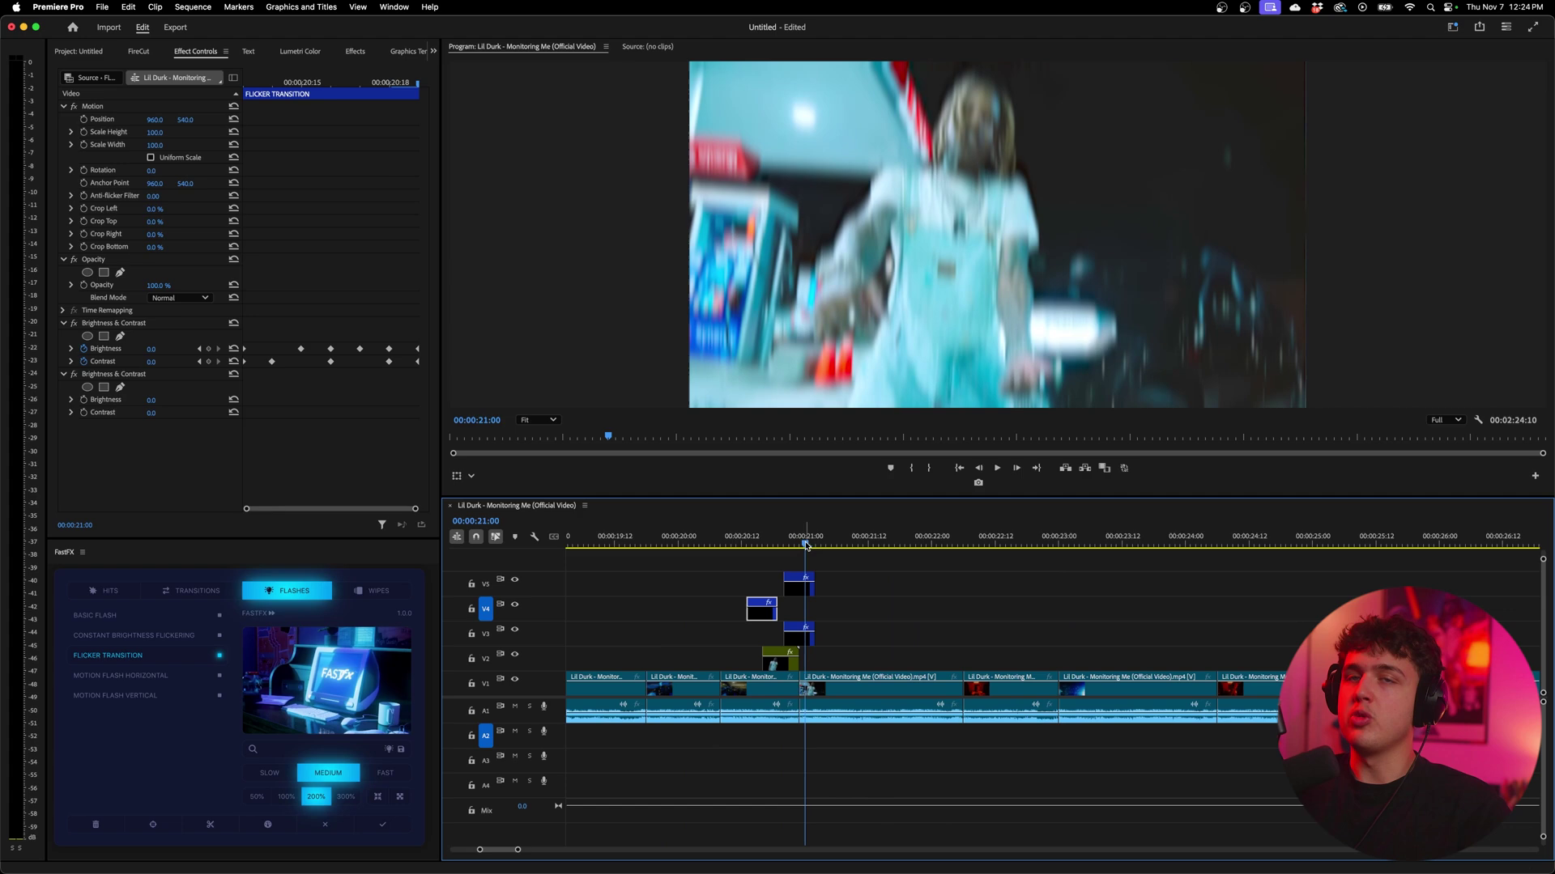